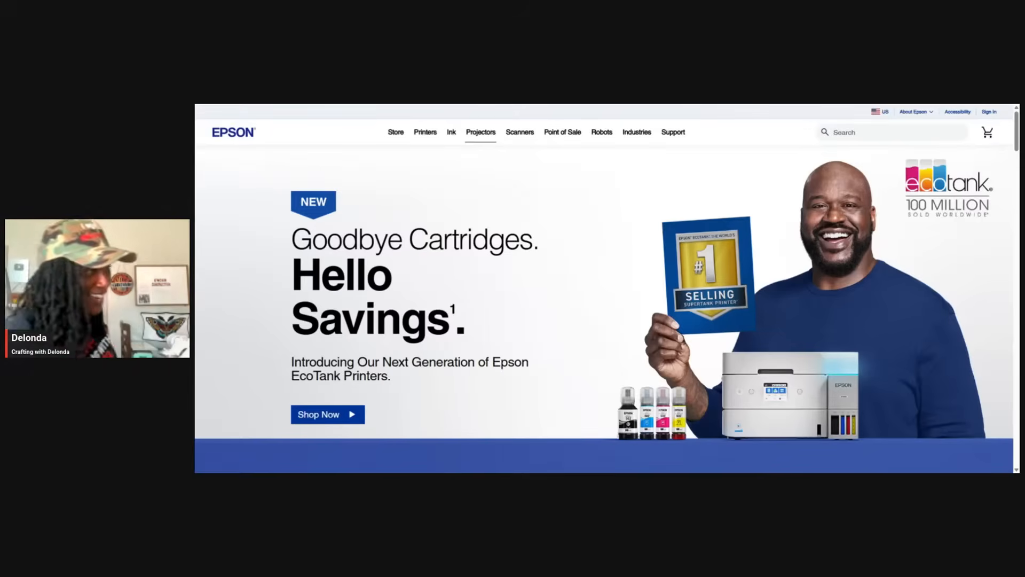
Search the Epson site for "et 4810" and open the EcoTank ET-4810 All-in-One product page
click(853, 132)
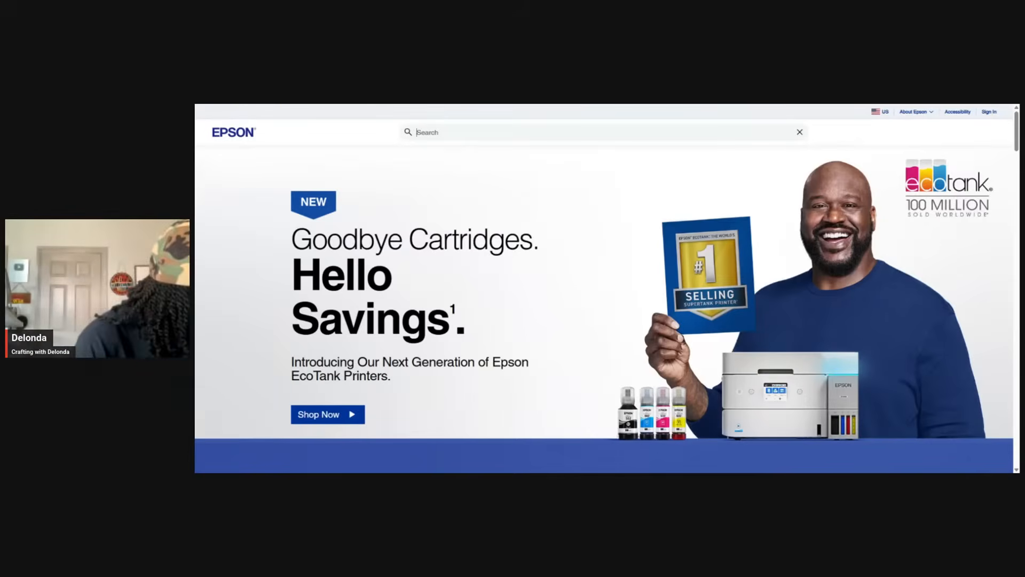
text(et)
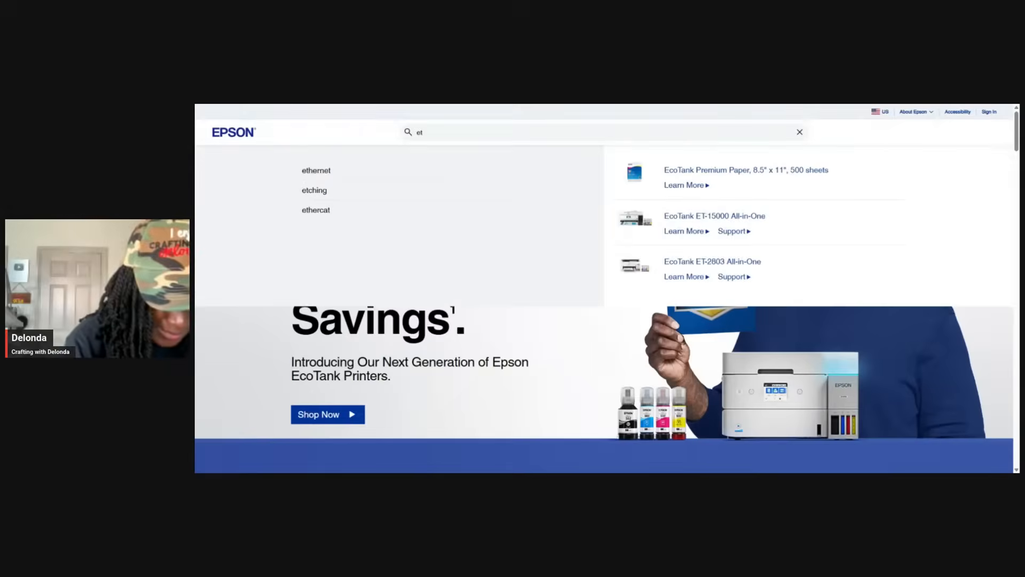
text( 4810)
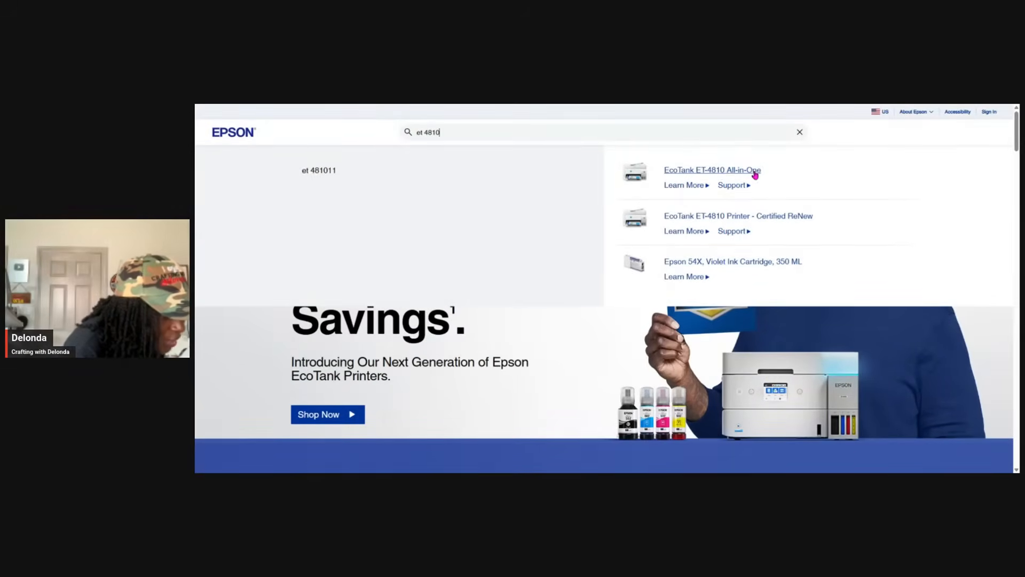
click(722, 172)
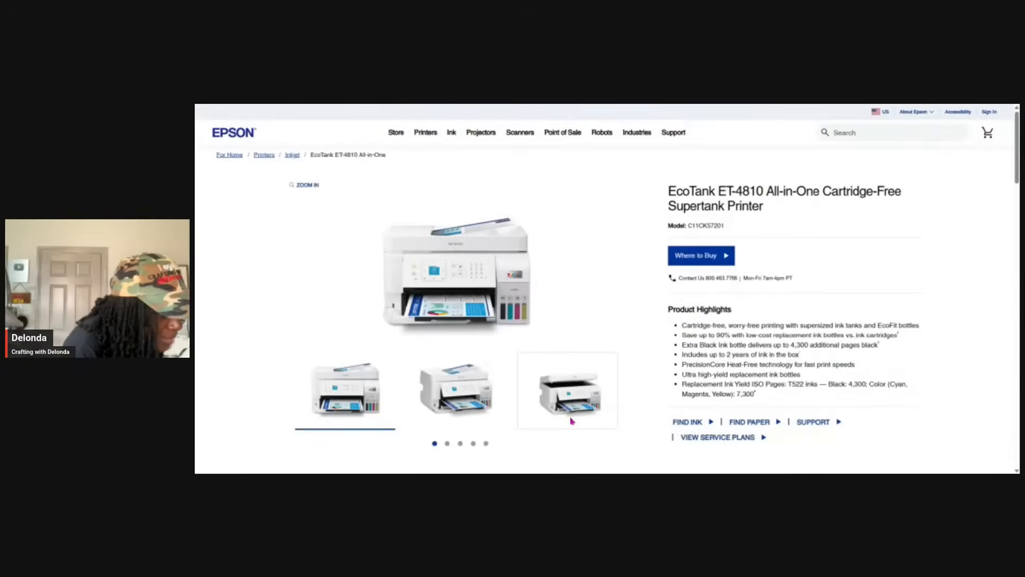
Go to the ET-4810 product page's Support section and open its Drivers & Downloads link
scroll(597, 279, down, 4)
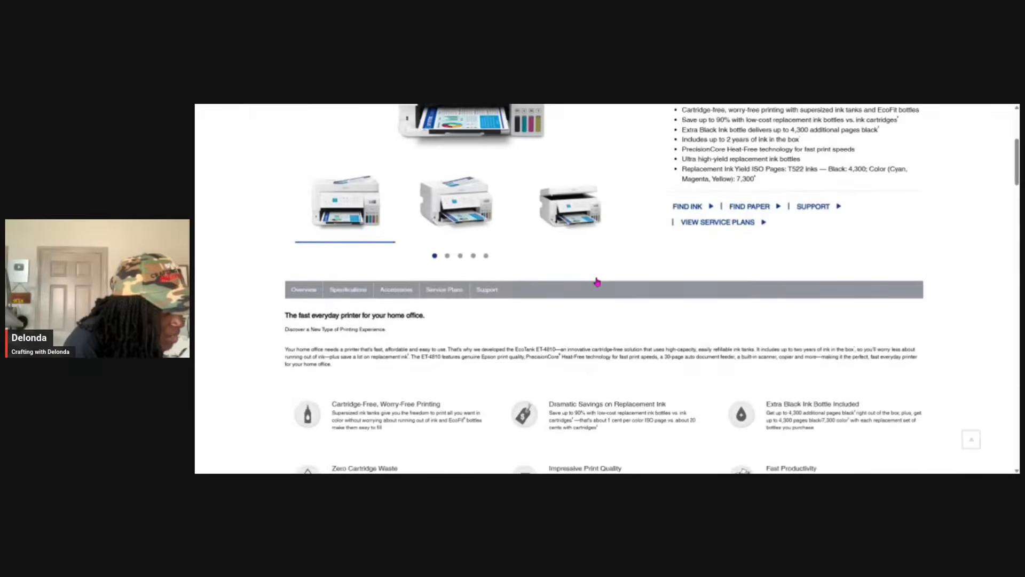
click(500, 293)
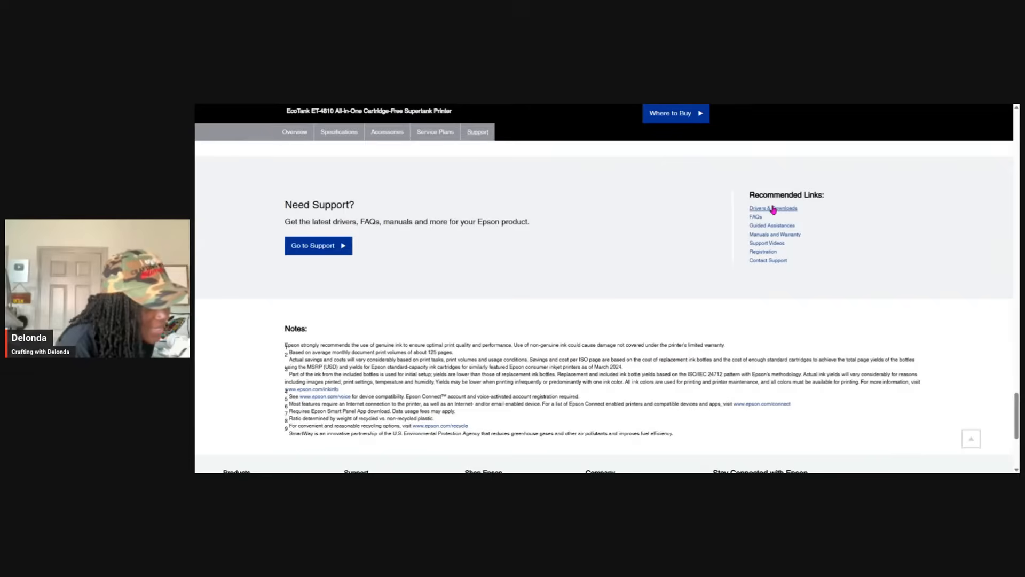
click(773, 208)
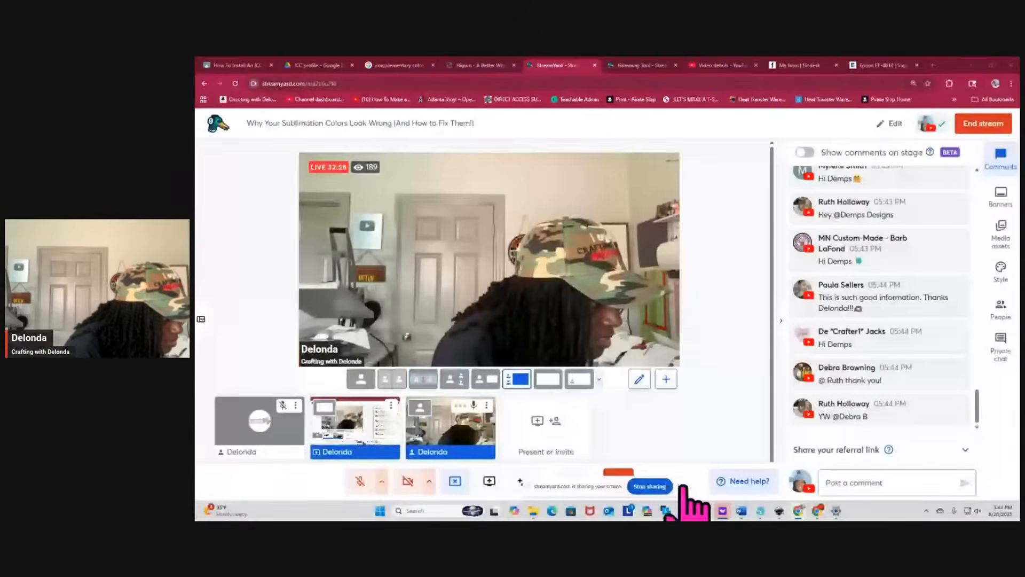
Hide the screen-sharing notice, then search Windows for "operating system" and open the system information to check the Windows specifications
click(683, 486)
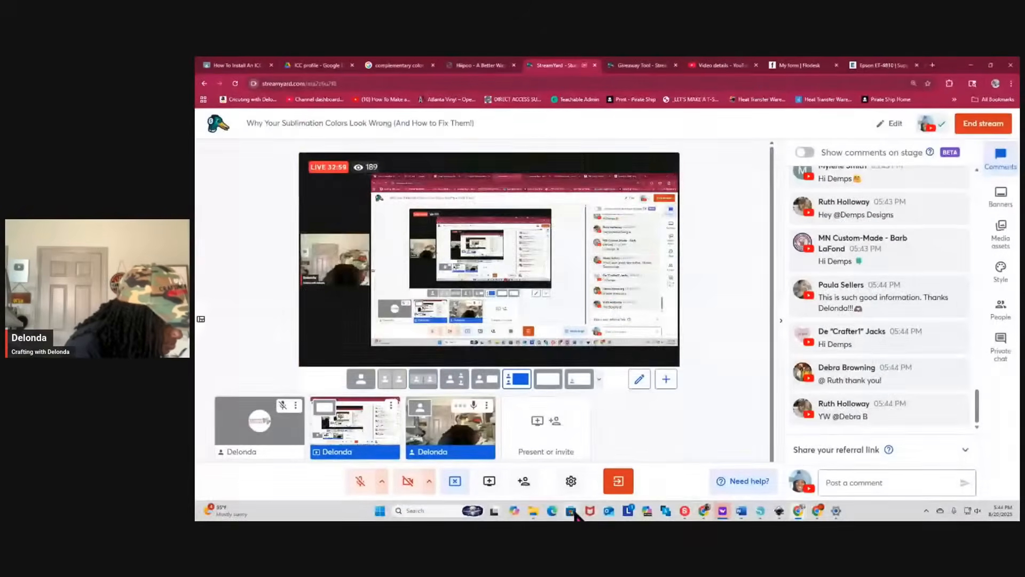
click(432, 510)
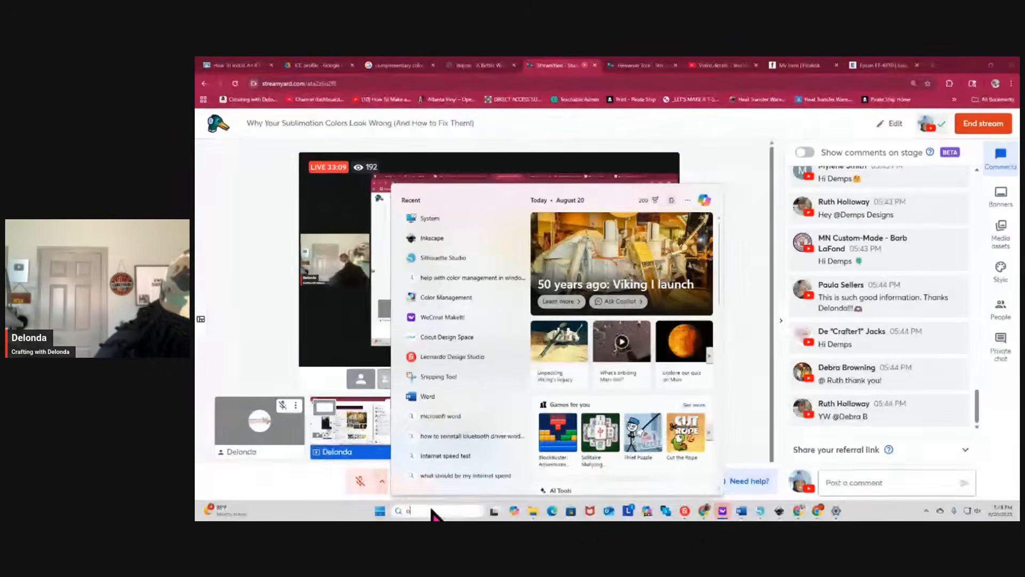
text(outlook)
text(l)
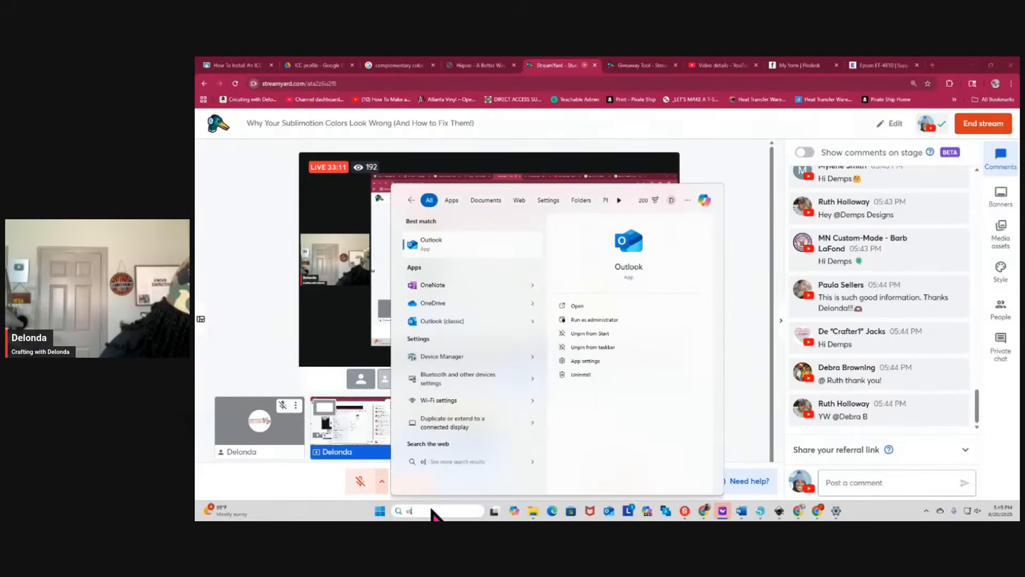
key(BackSpace)
text(perating)
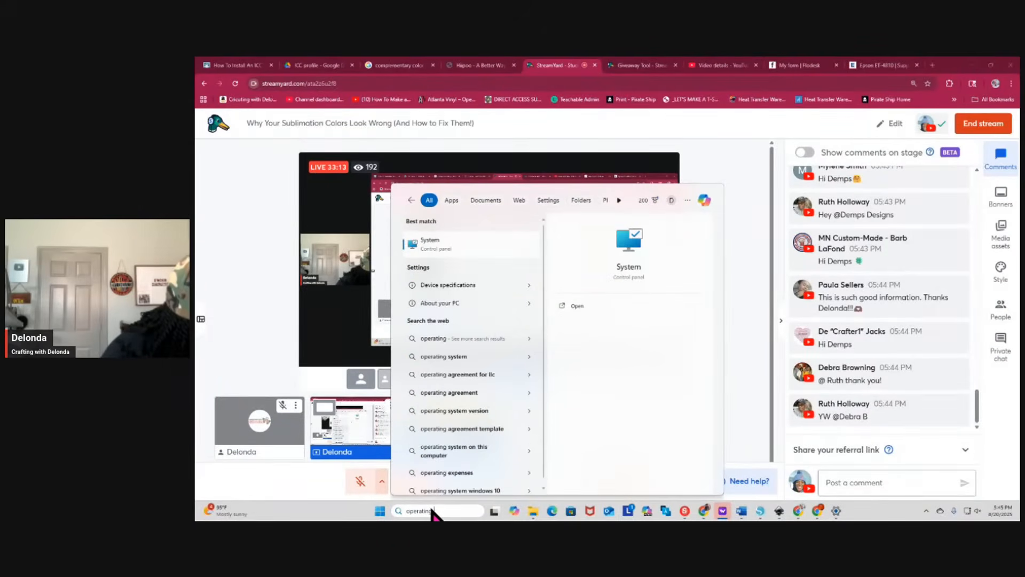
text( system)
key(Return)
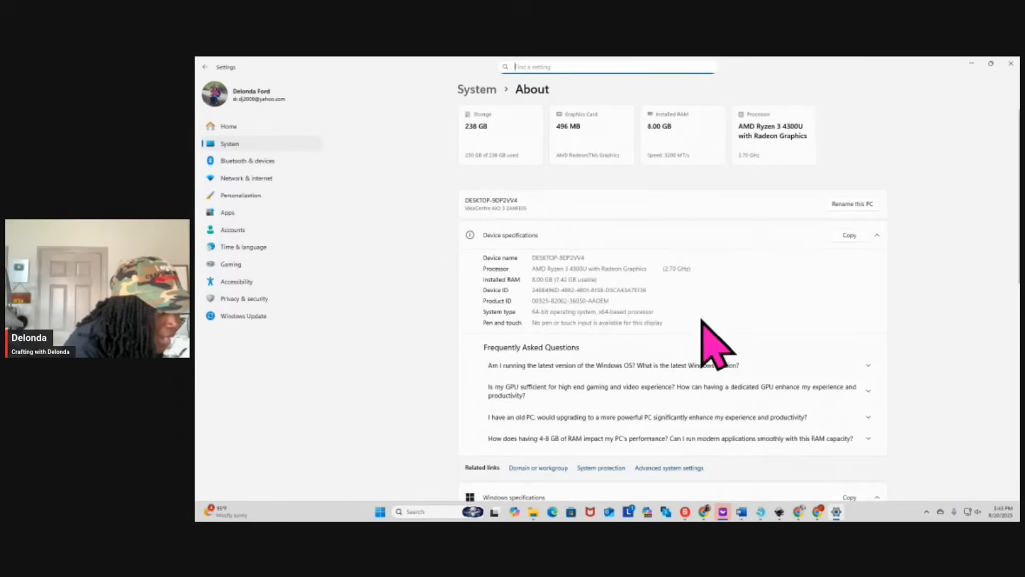
scroll(699, 320, down, 8)
scroll(702, 379, up, 3)
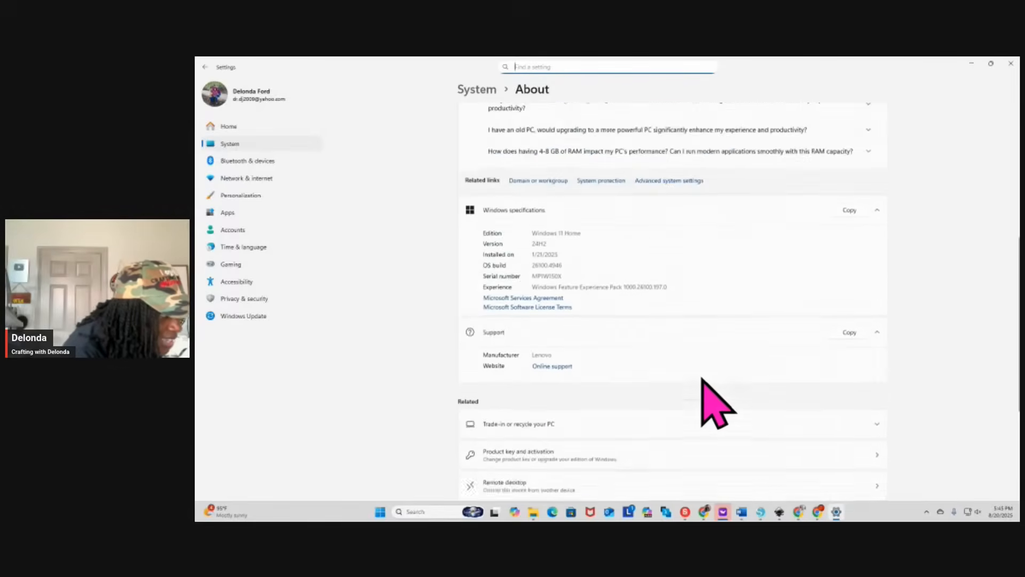
scroll(715, 403, up, 1)
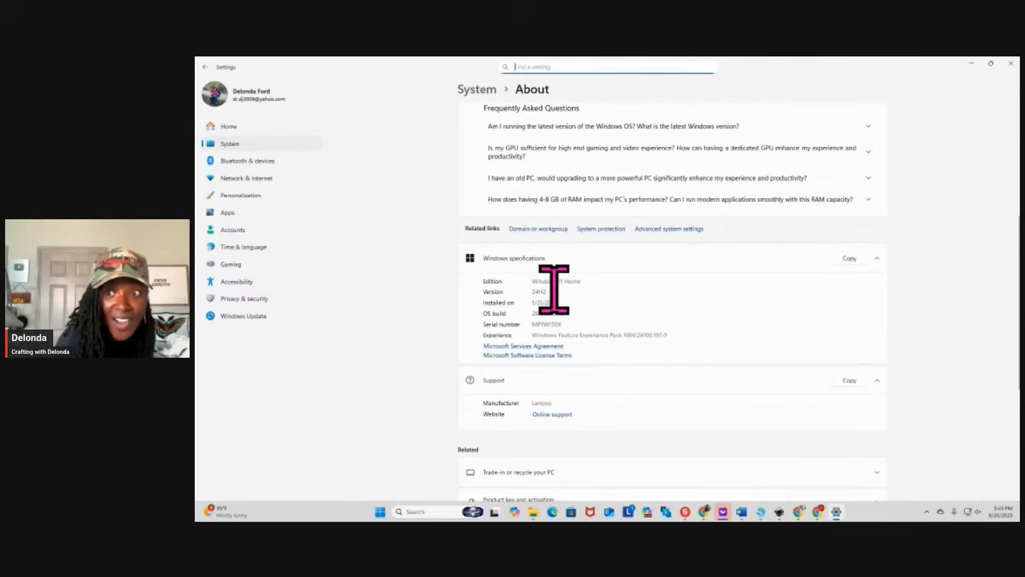
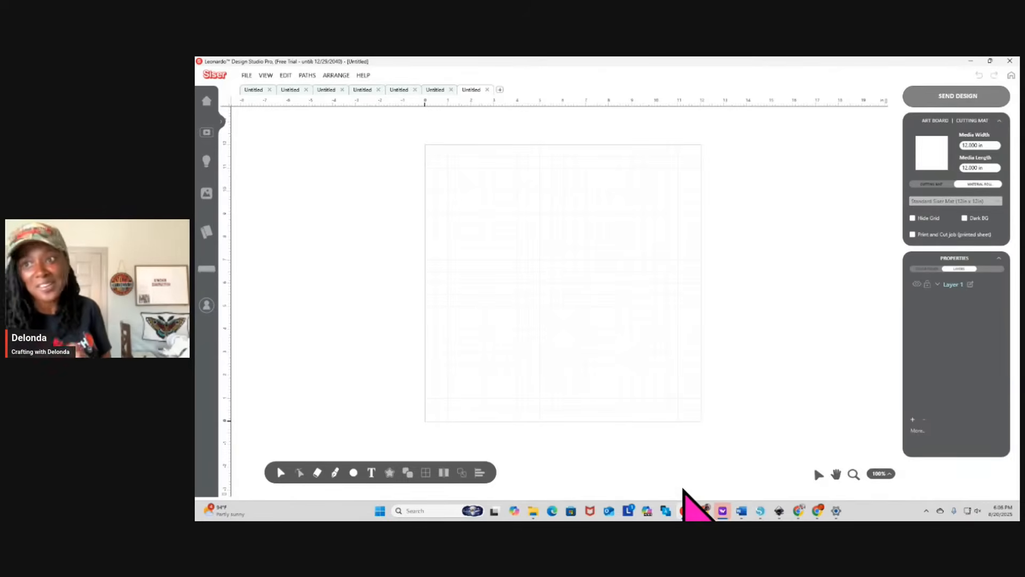
Import color_wheel-removebg-preview.png as a Print and Cut image, keeping the default background mask and cut contour settings
click(247, 76)
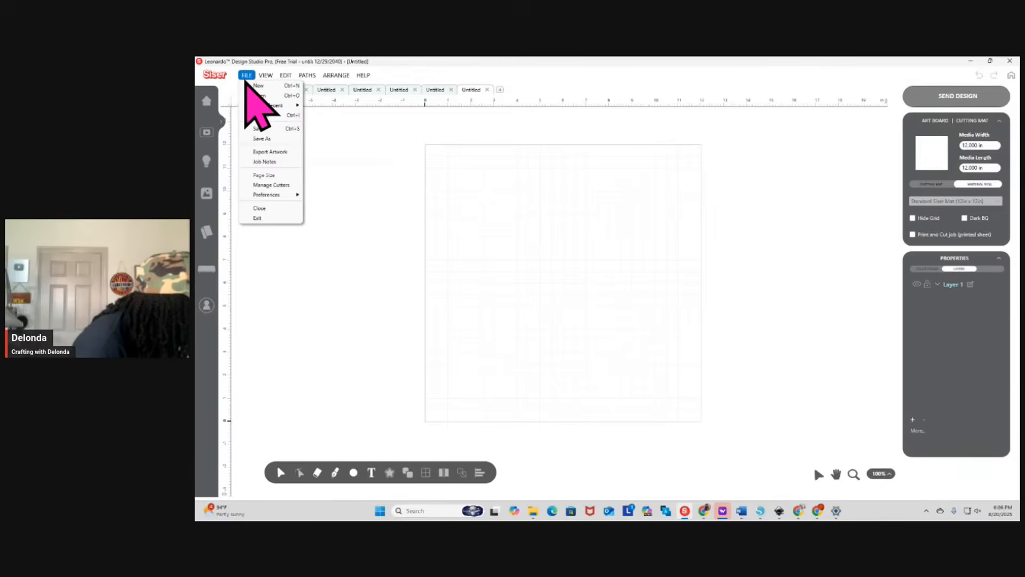
click(270, 117)
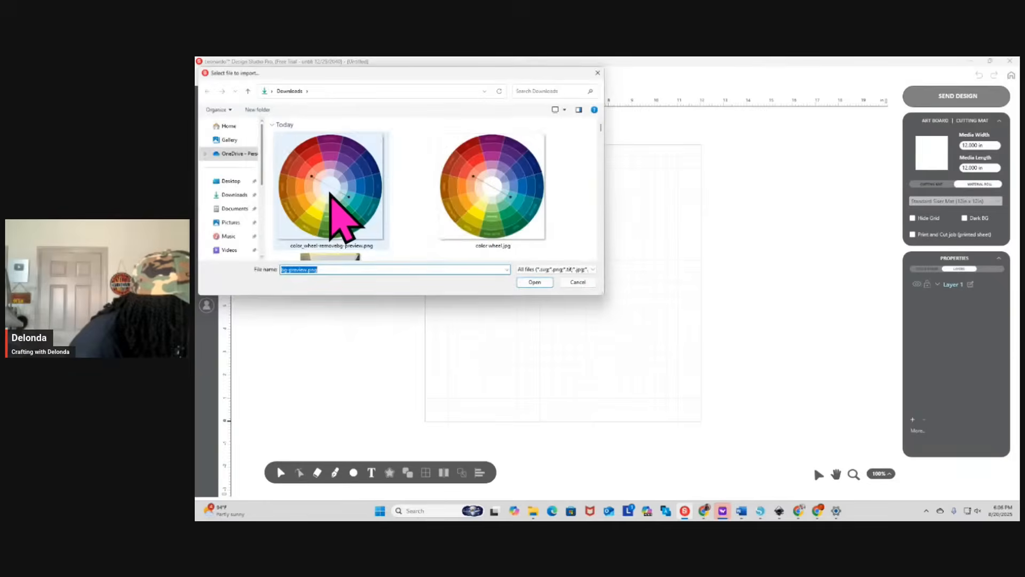
click(330, 193)
click(536, 282)
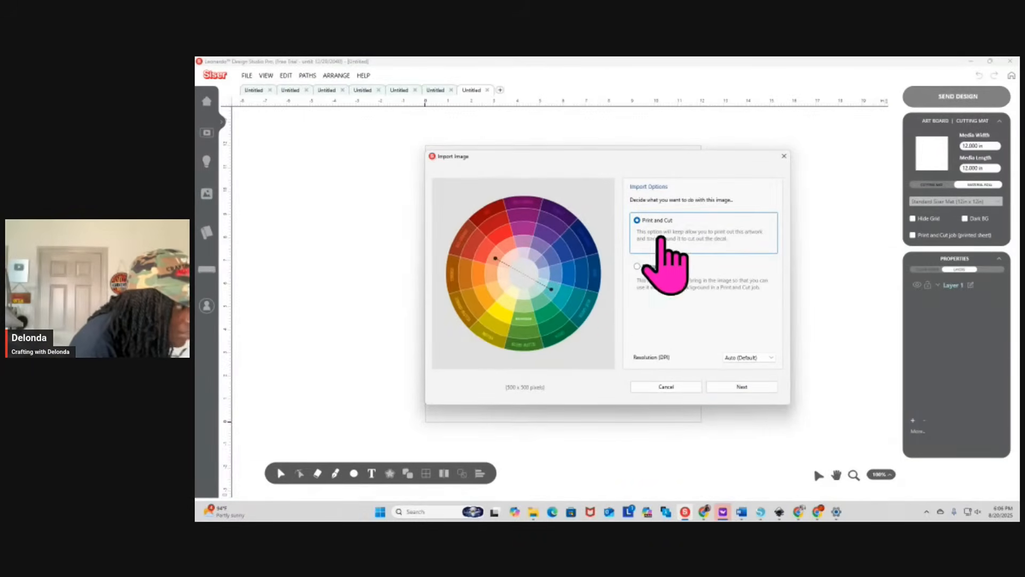
click(732, 389)
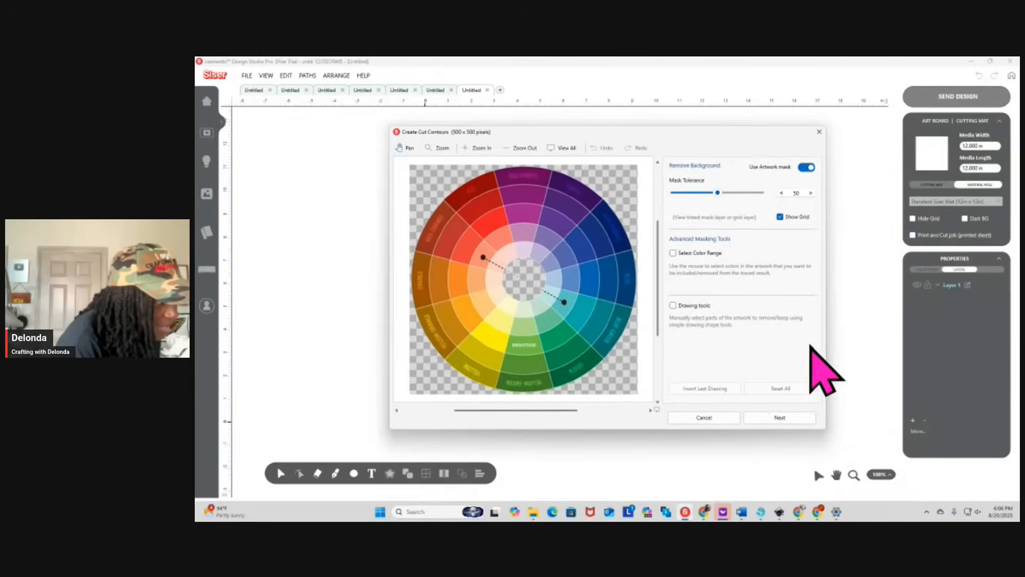
click(783, 418)
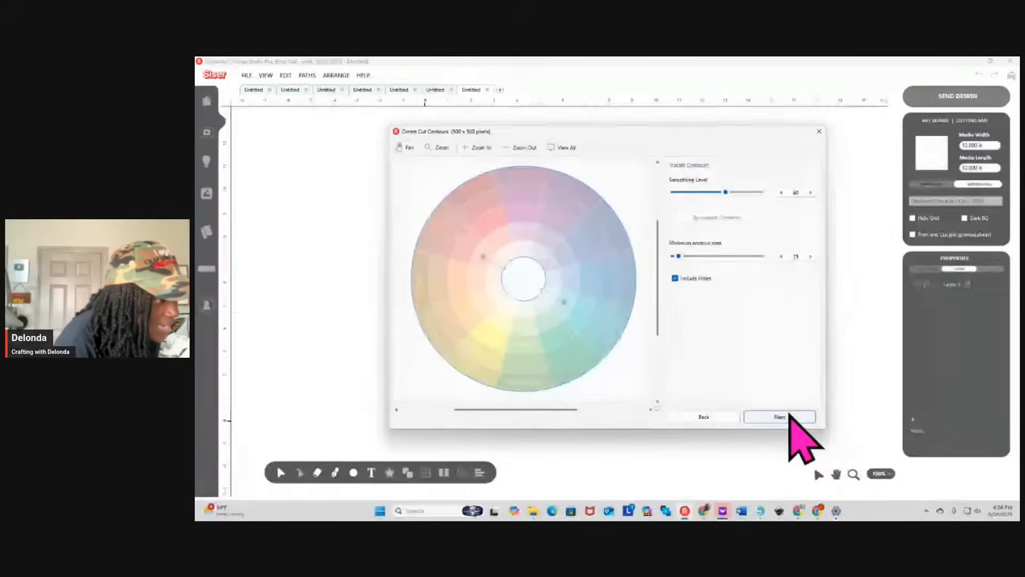
click(790, 417)
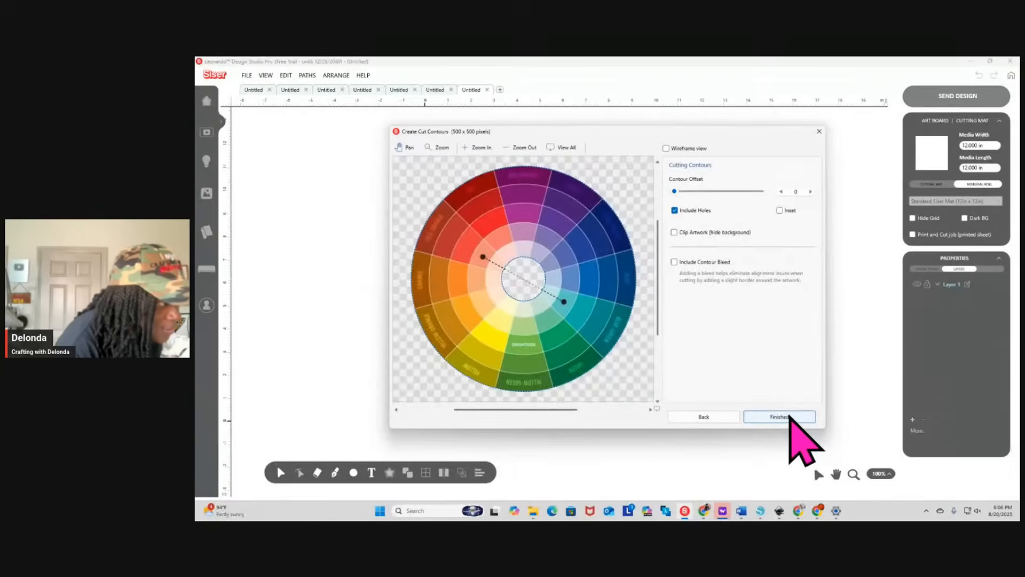
click(790, 417)
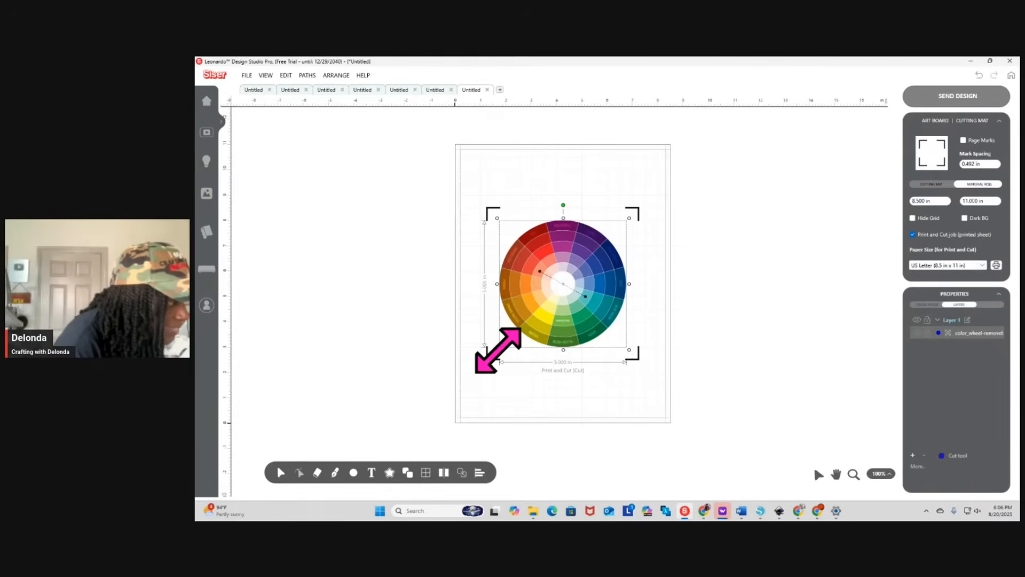
Enlarge the color wheel to about 5.8 in wide and move it up to the horizontal middle of the page
drag(497, 350, 479, 372)
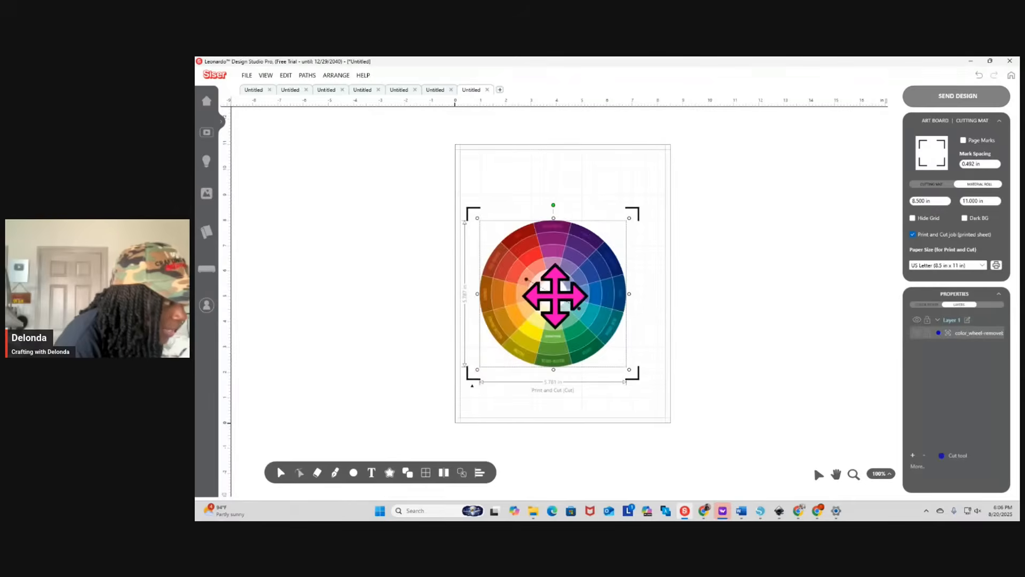
drag(555, 295, 562, 264)
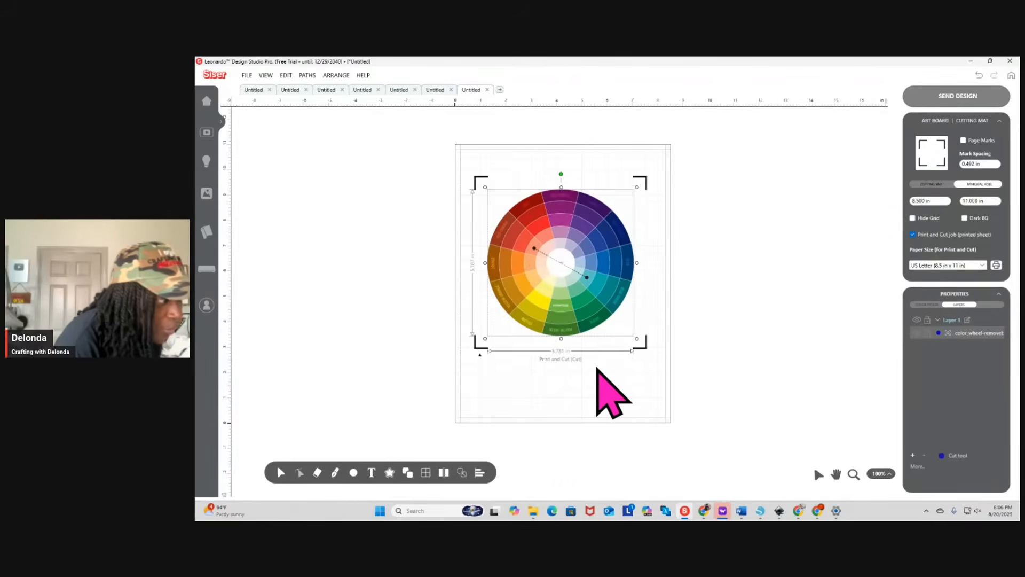
click(596, 368)
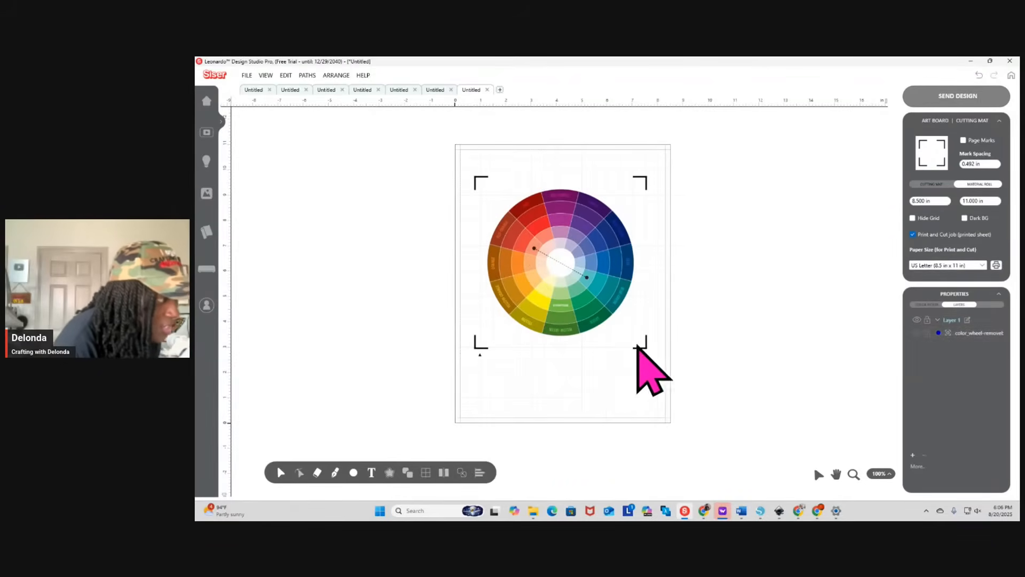
Add the two-line text "Leonardo Design Studio / Sublimation Preset" in Aachen Medium and place it centered below the color wheel
click(372, 473)
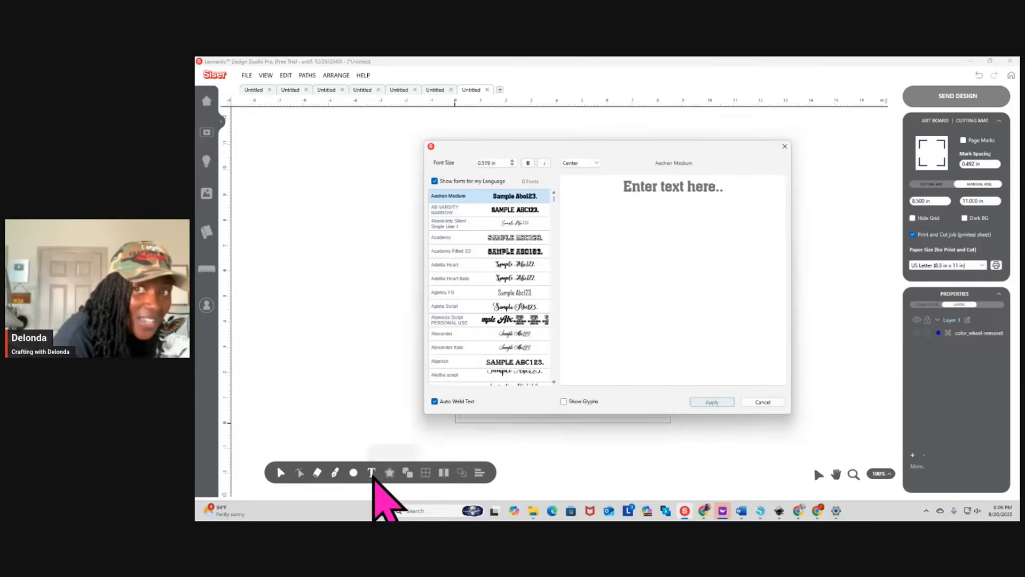
click(694, 183)
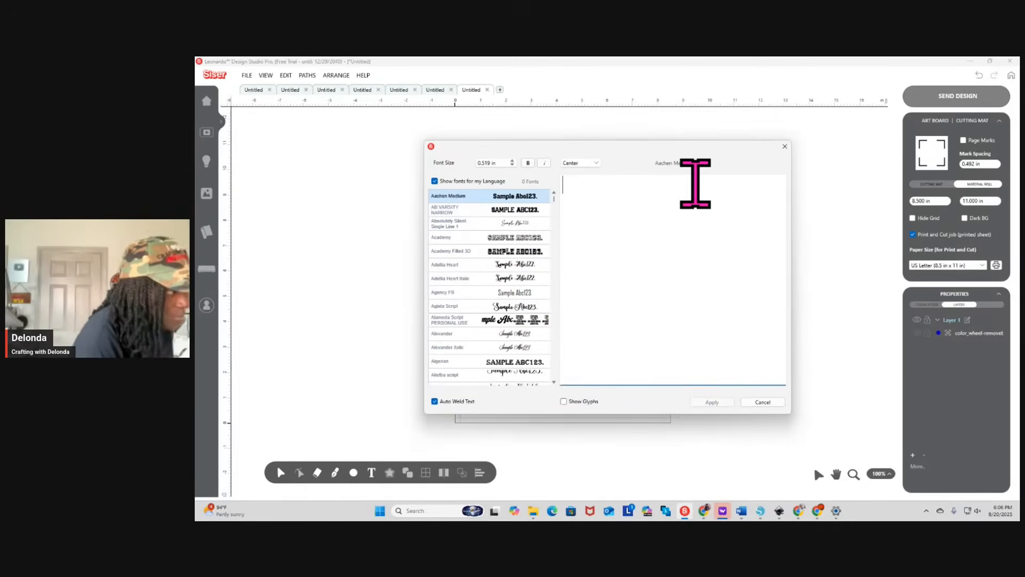
text(leao)
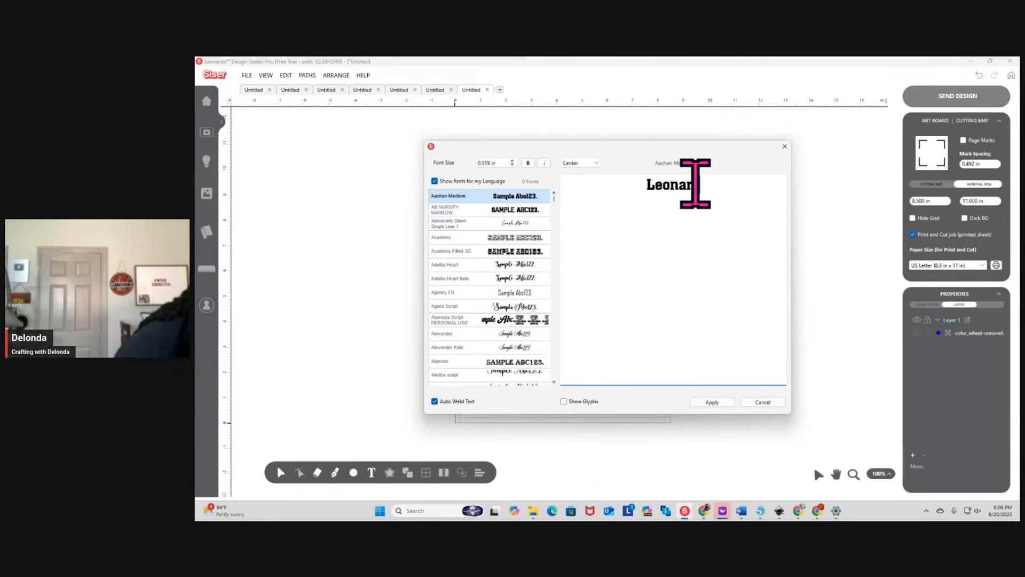
text(ardo Design Studio Sub)
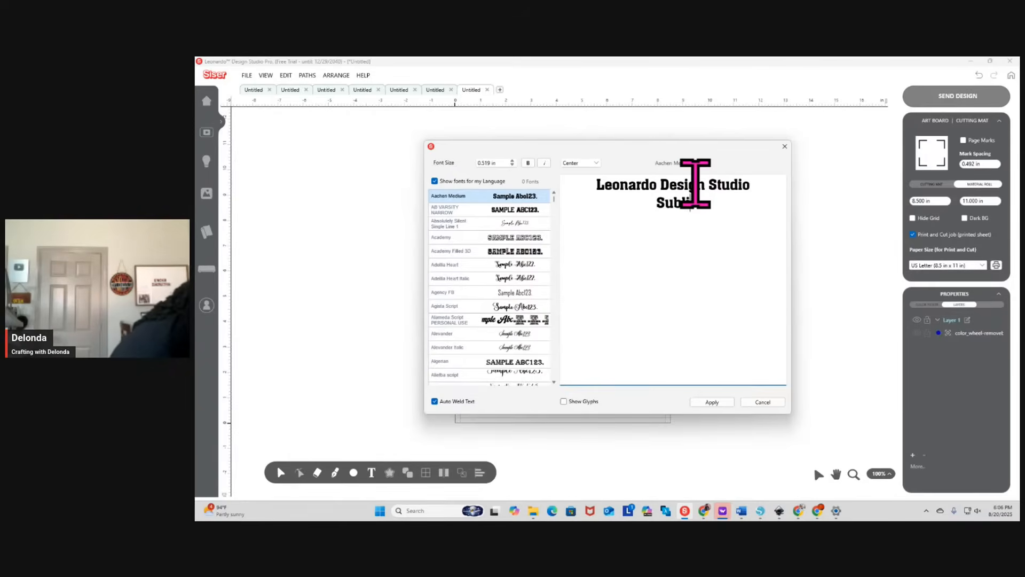
text(set)
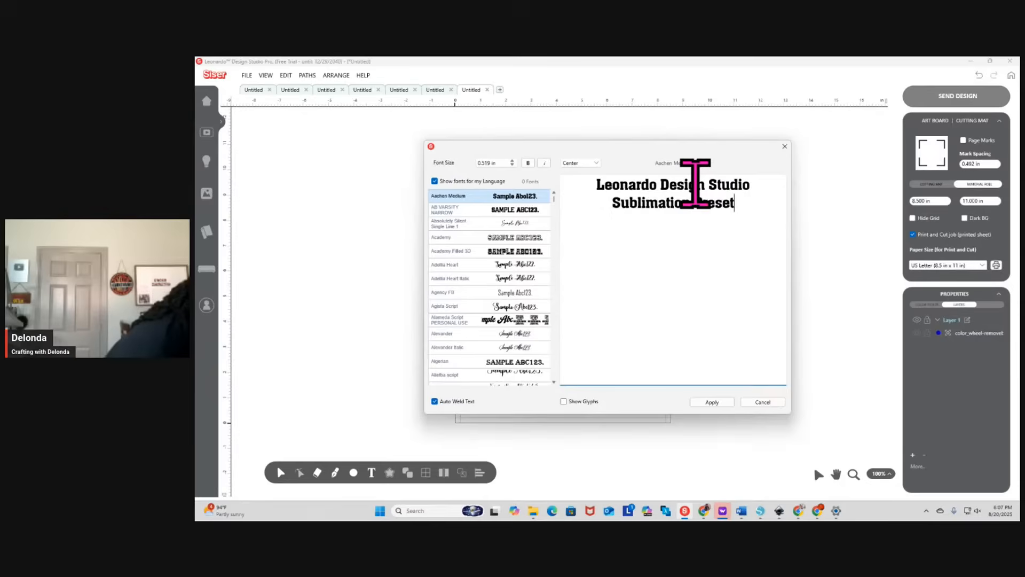
click(721, 402)
drag(553, 277, 561, 358)
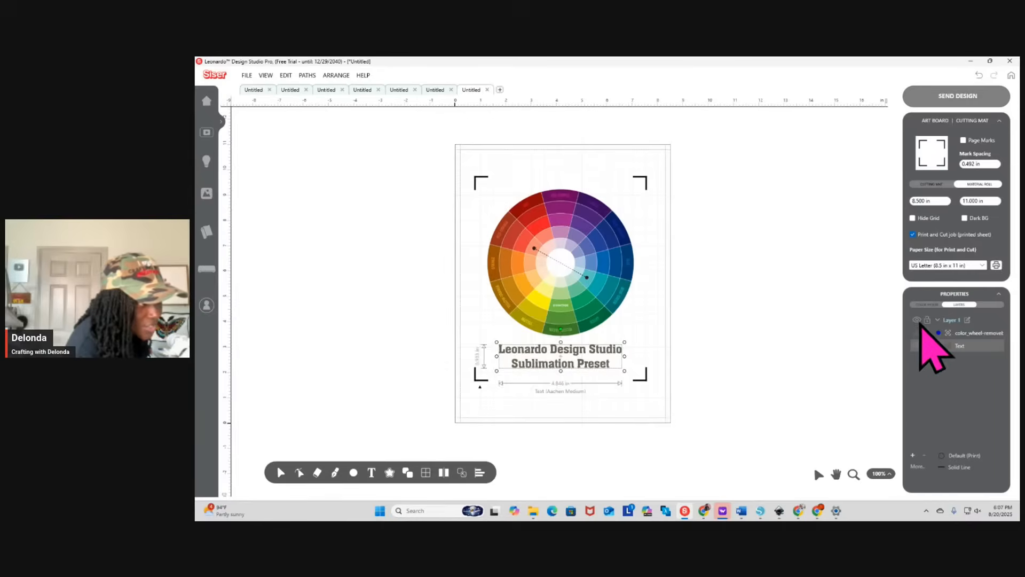
Recolor the "Leonardo Design Studio Sublimation Preset" text red and deselect it
click(927, 305)
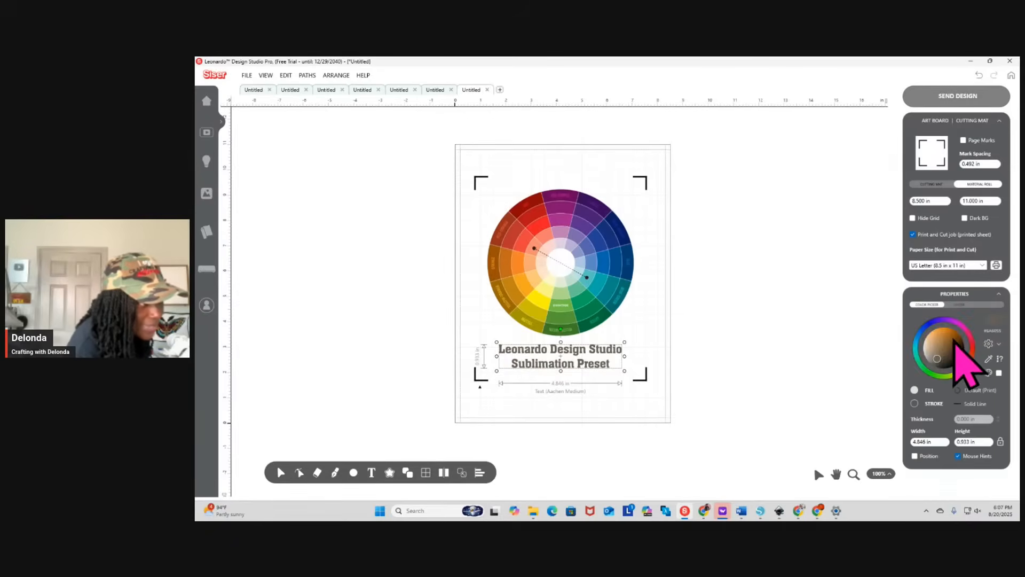
click(994, 329)
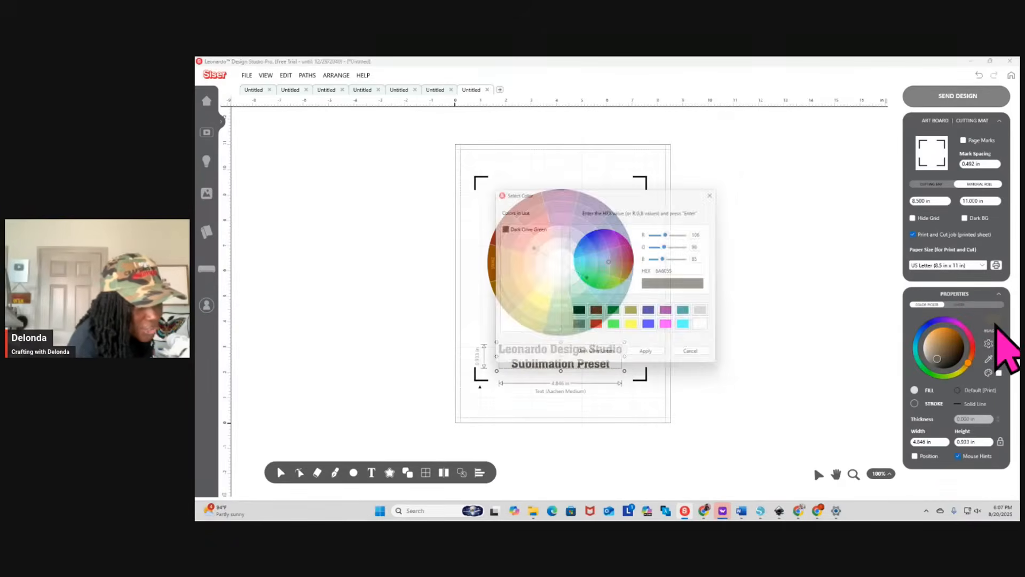
click(603, 331)
click(660, 358)
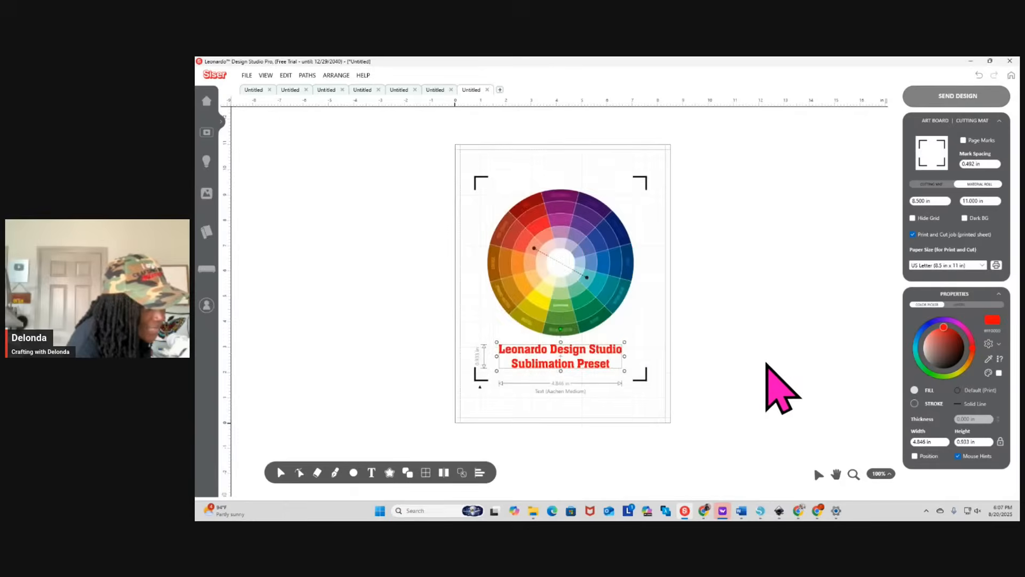
click(764, 364)
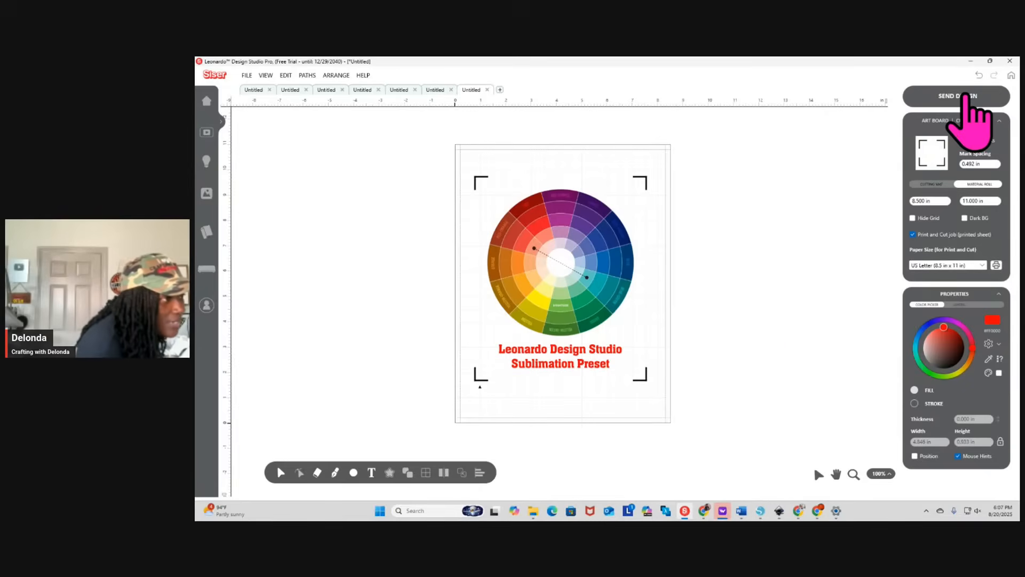
Send all artwork on the page as a print and cut job to the EPSON ET-15000 Series printer
click(961, 96)
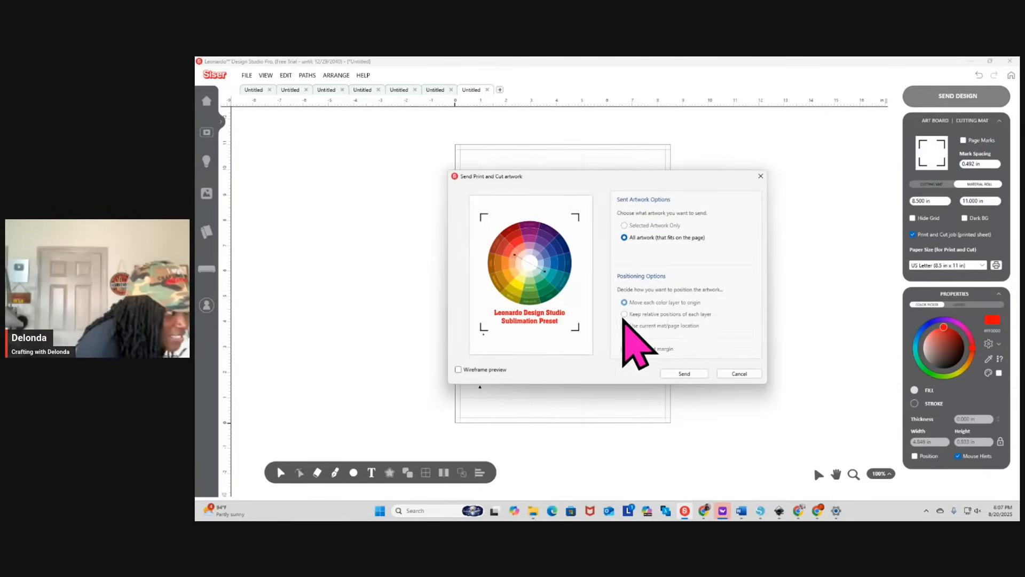
click(683, 374)
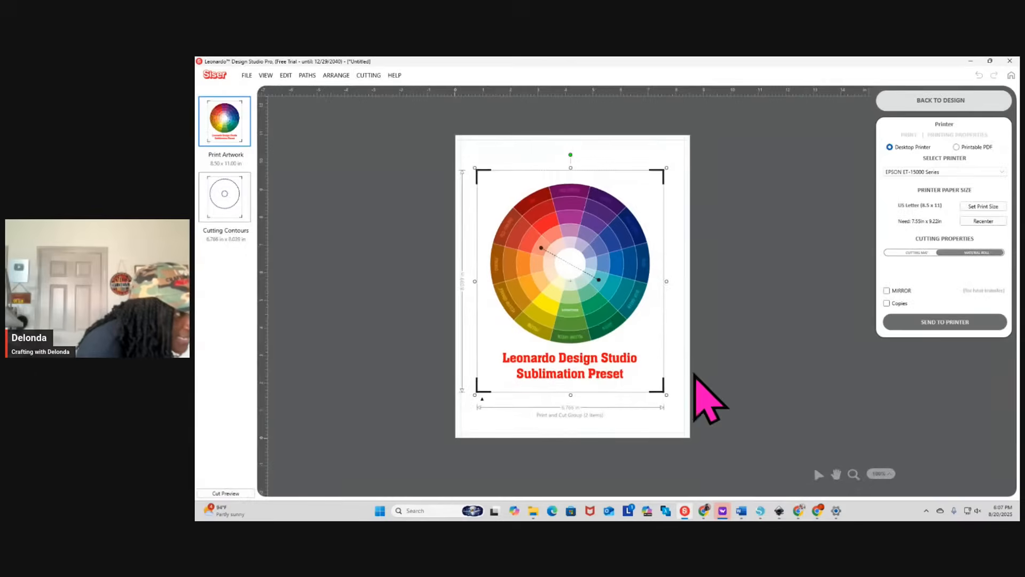
click(942, 321)
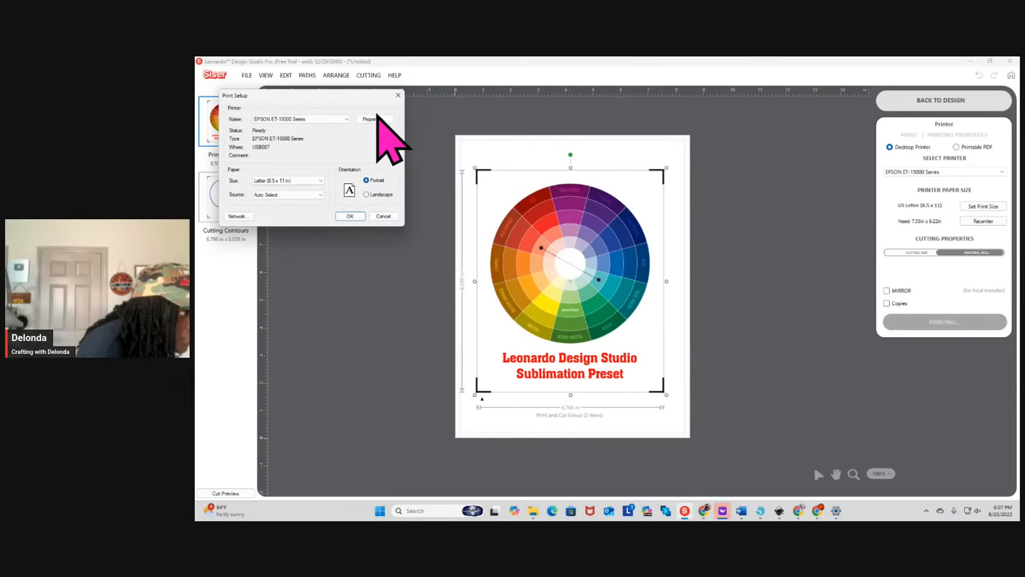
Open the EPSON ET-15000 printer properties and set the paper source to Paper Tray
click(375, 119)
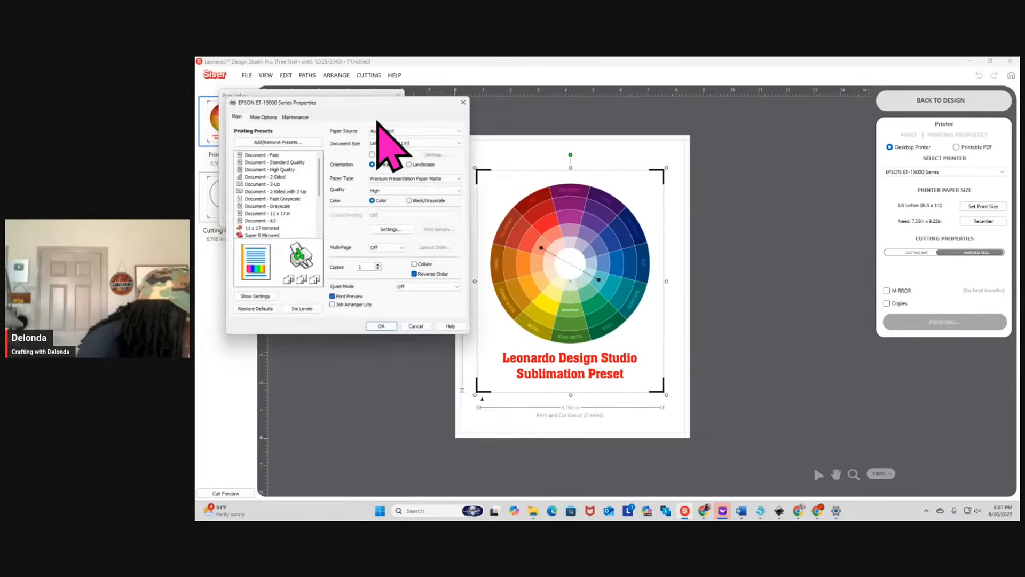
scroll(262, 235, down, 1)
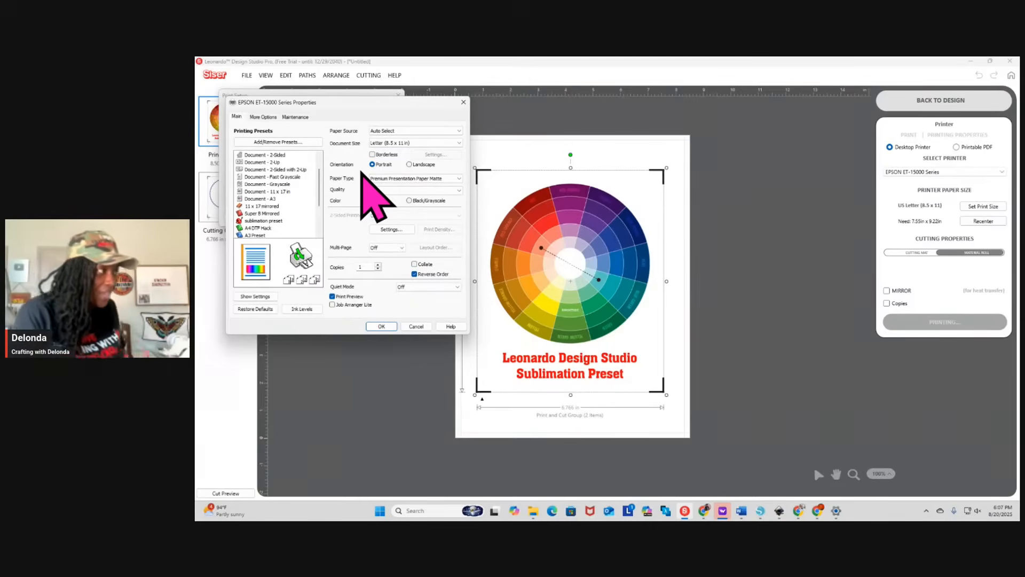
click(417, 131)
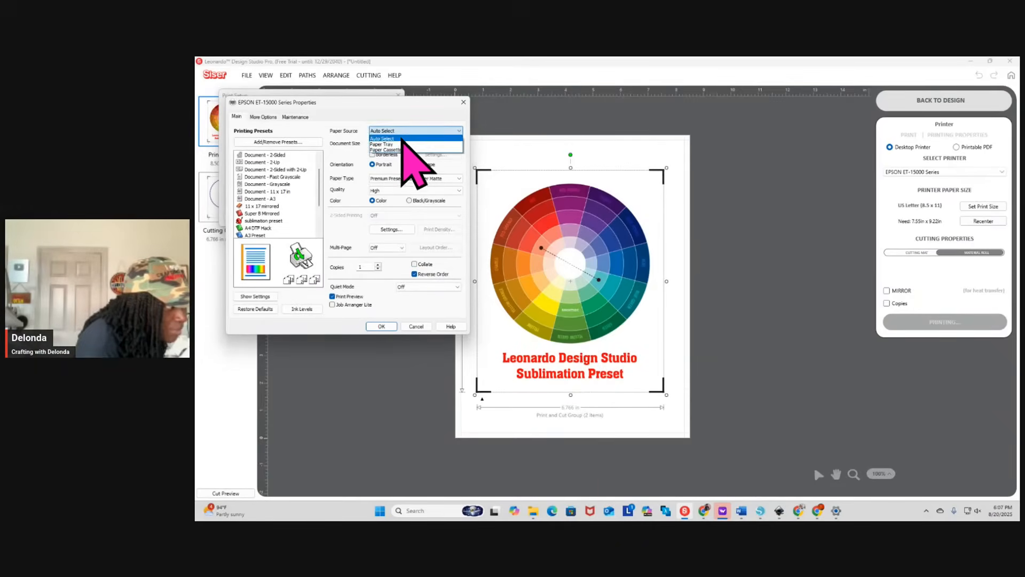
click(403, 147)
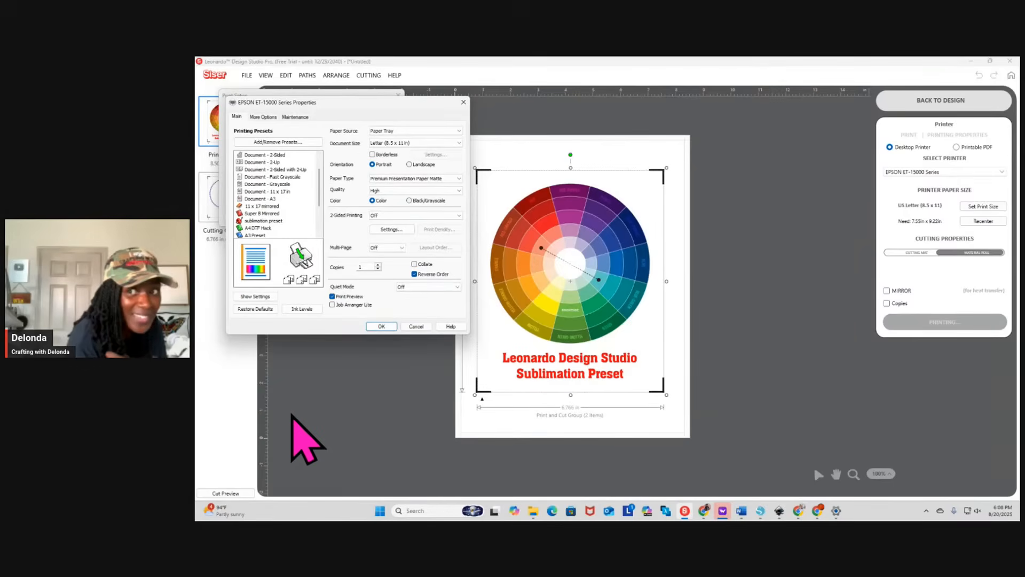
In the printer's advanced color correction, choose Color Controls with the Adobe RGB color mode and accept the settings
click(267, 117)
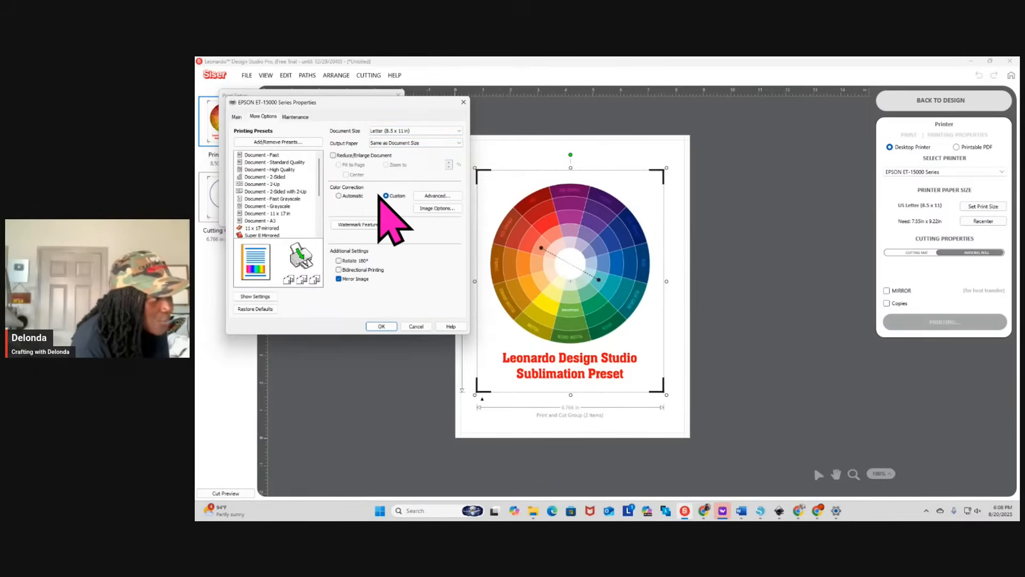
click(439, 196)
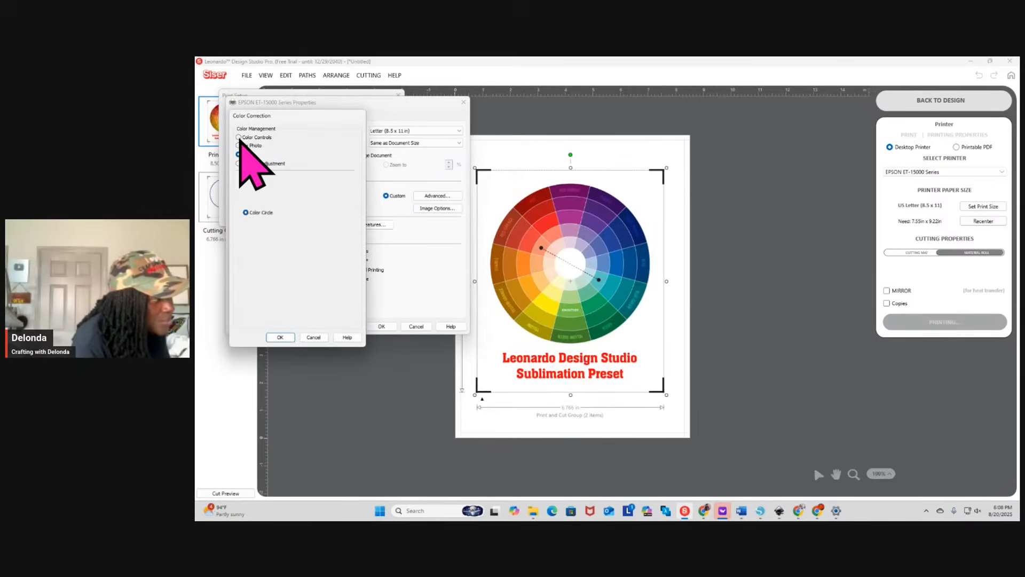
click(239, 138)
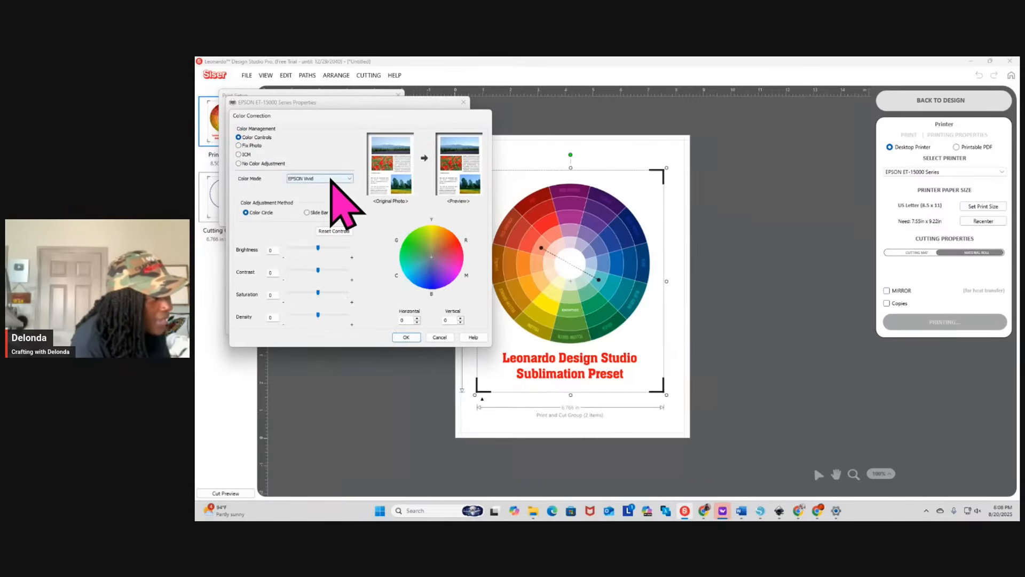
click(331, 179)
click(316, 191)
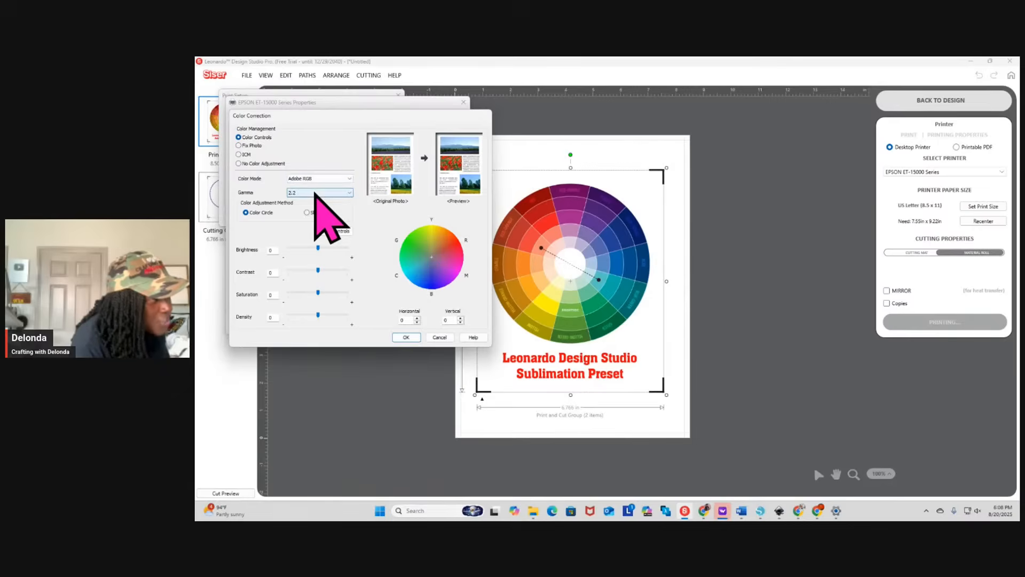
click(407, 336)
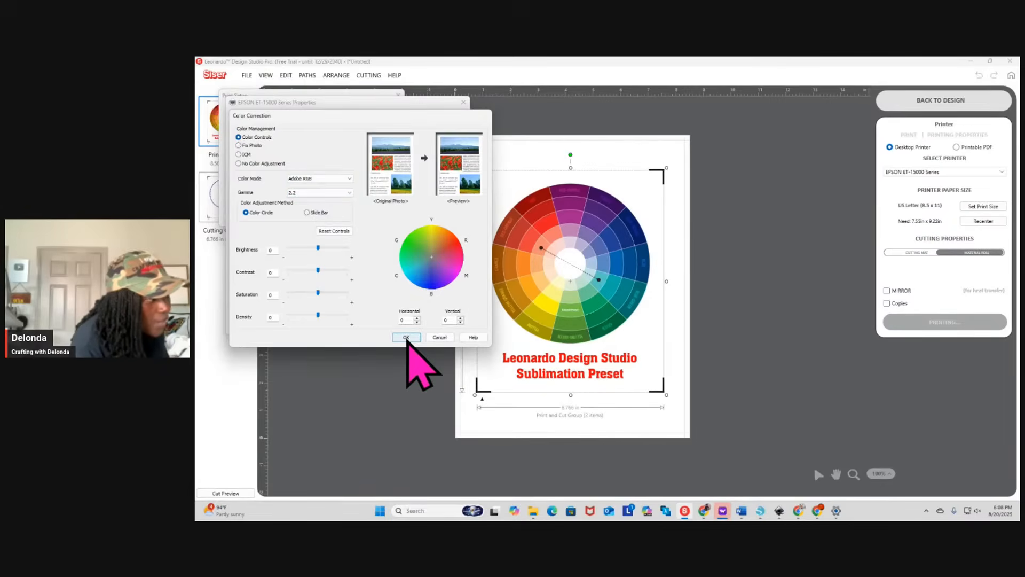
click(406, 337)
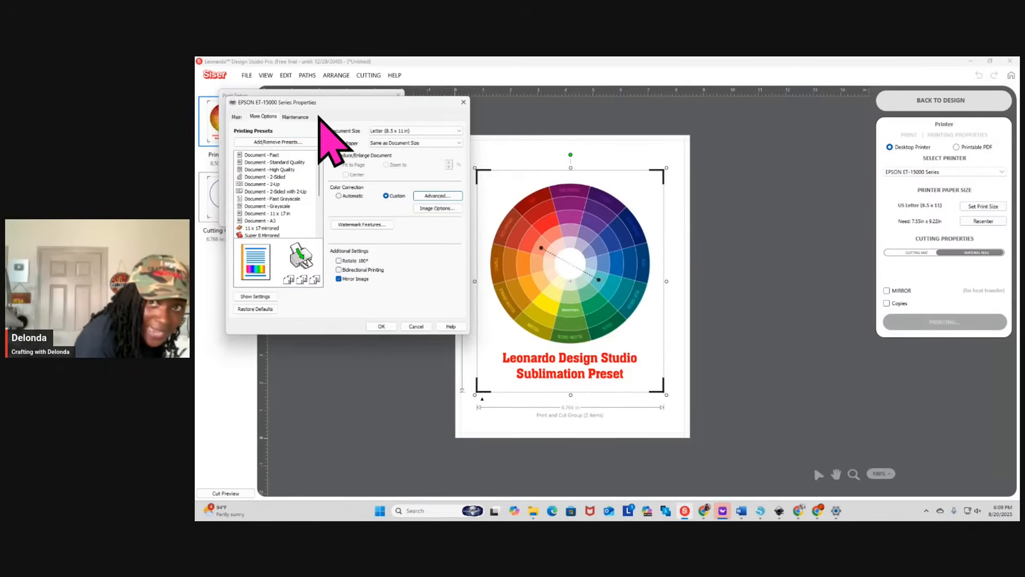
Start a new custom printing preset named "Romeo Wed. Sublimation" and choose an icon for it
click(284, 141)
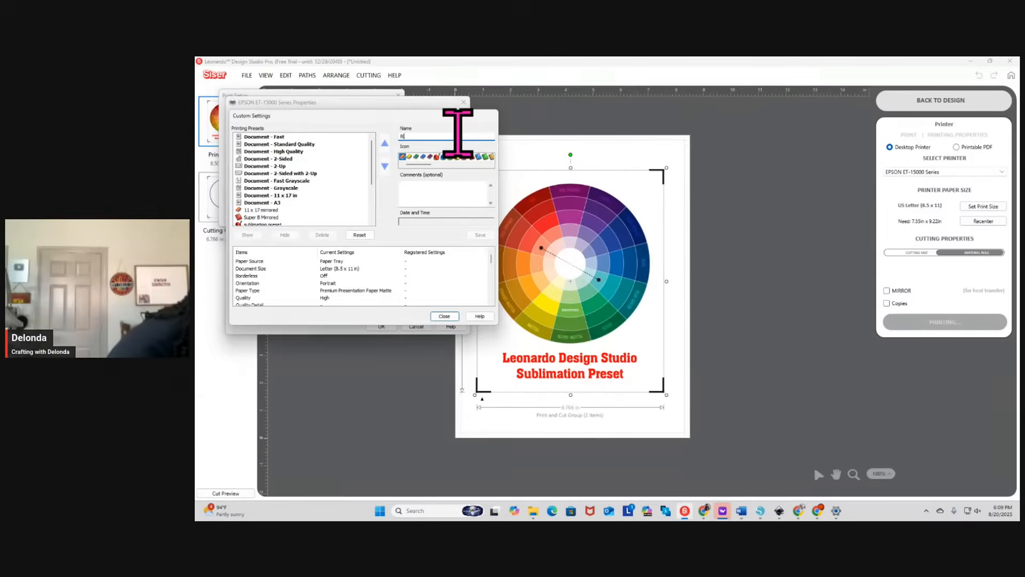
text(Romeo Wed.)
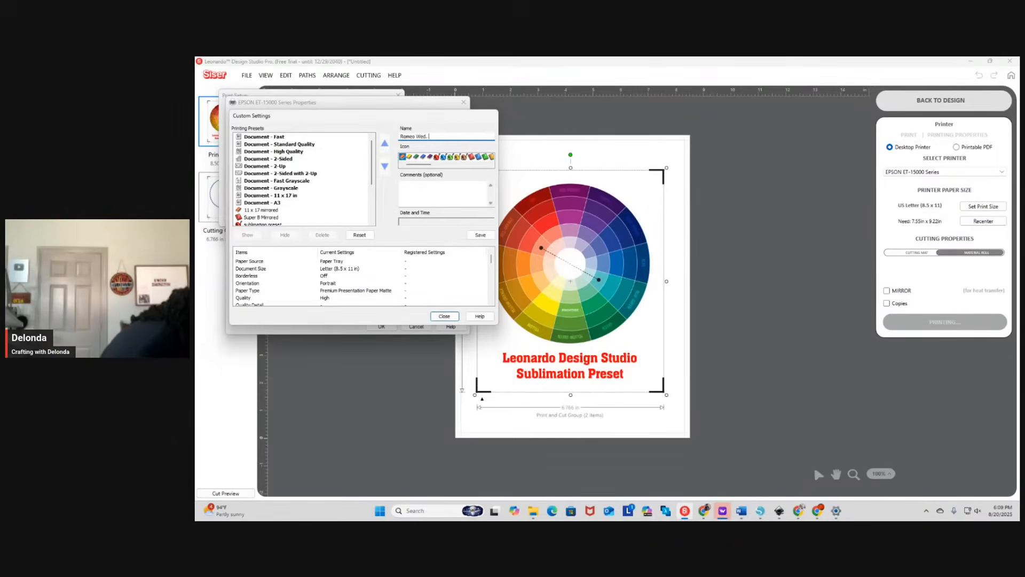
text(ublimation)
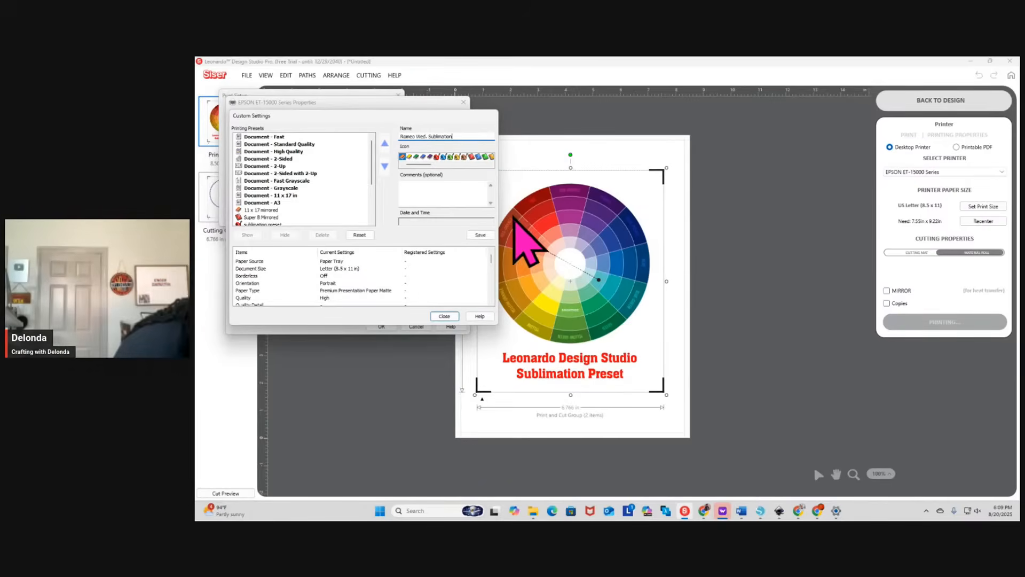
click(479, 157)
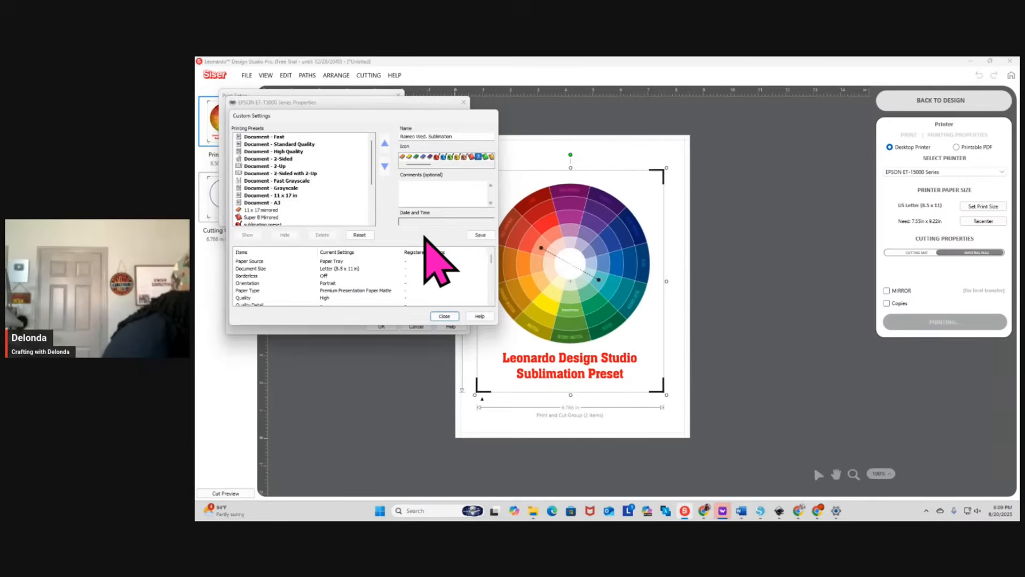
Add the comment "I made this 085/20/25" to the printing preset and save it
click(430, 192)
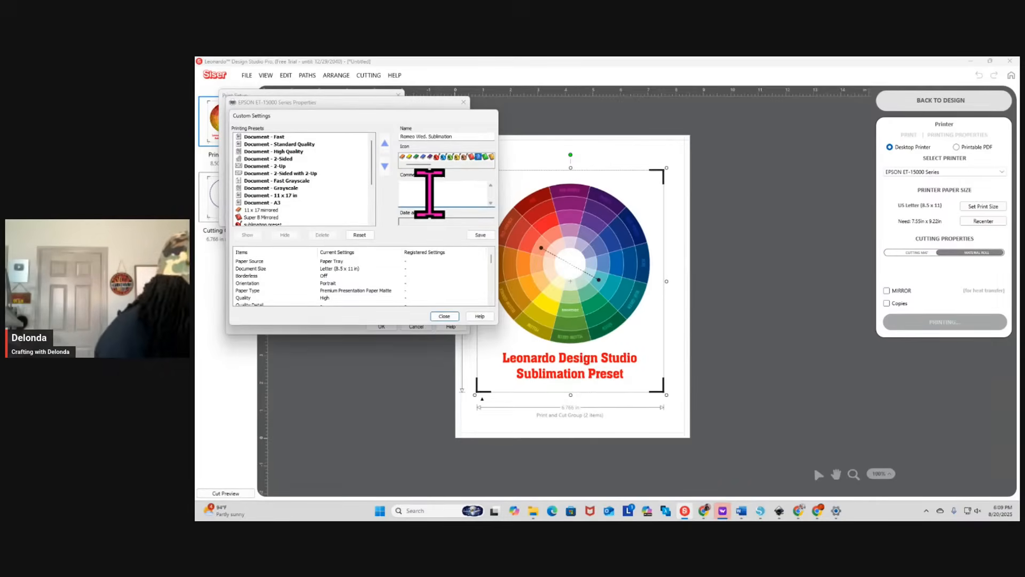
text(I made th)
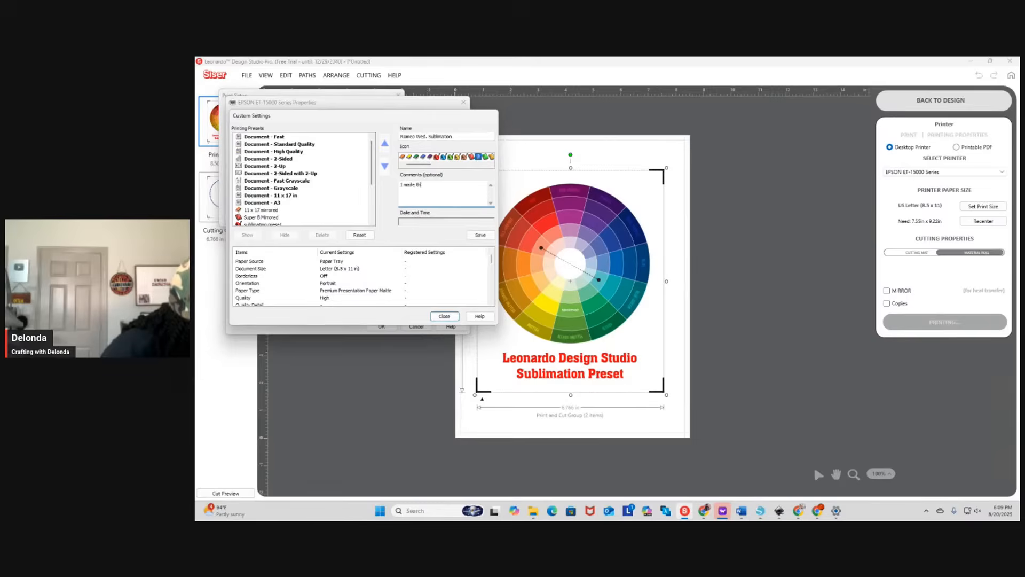
text(is 085)
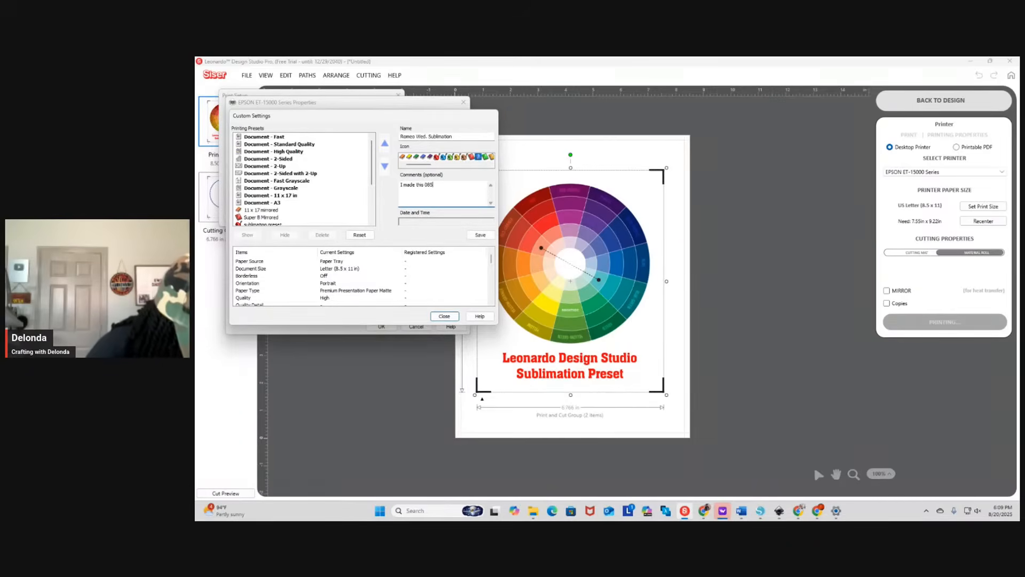
text(/20/25)
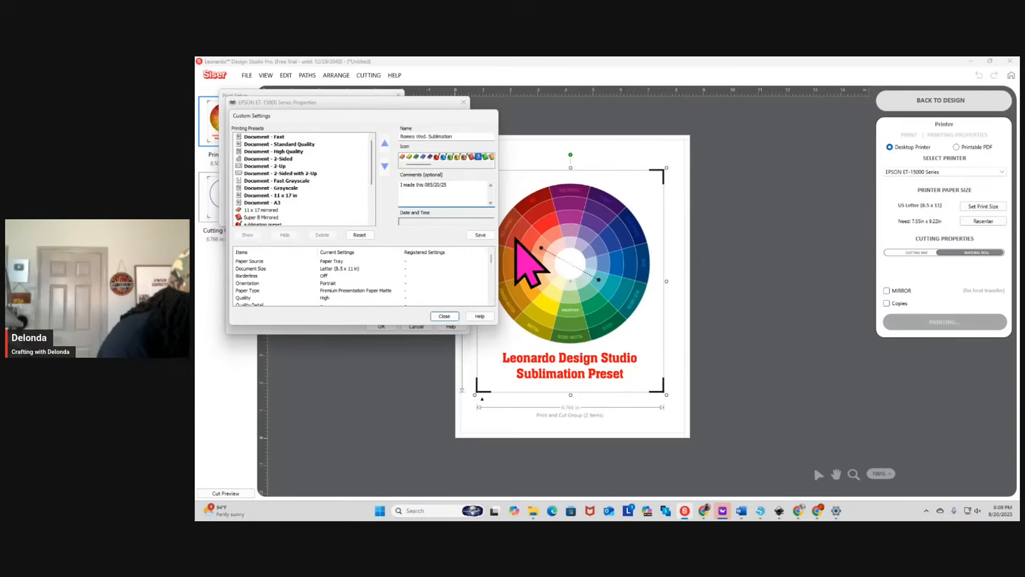
click(486, 235)
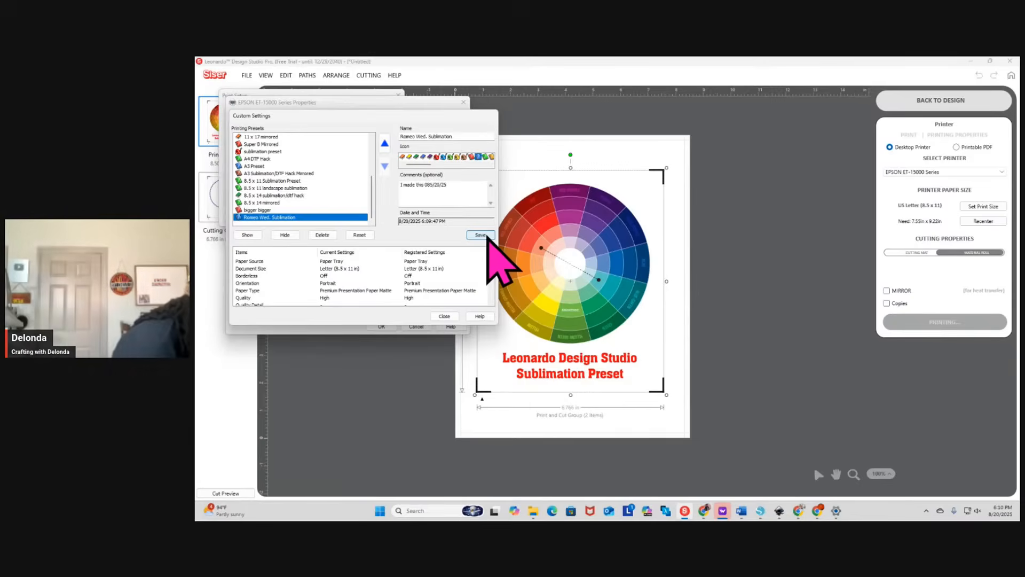
Close the custom settings and accept the printer properties and print setup to print the color wheel page
click(444, 316)
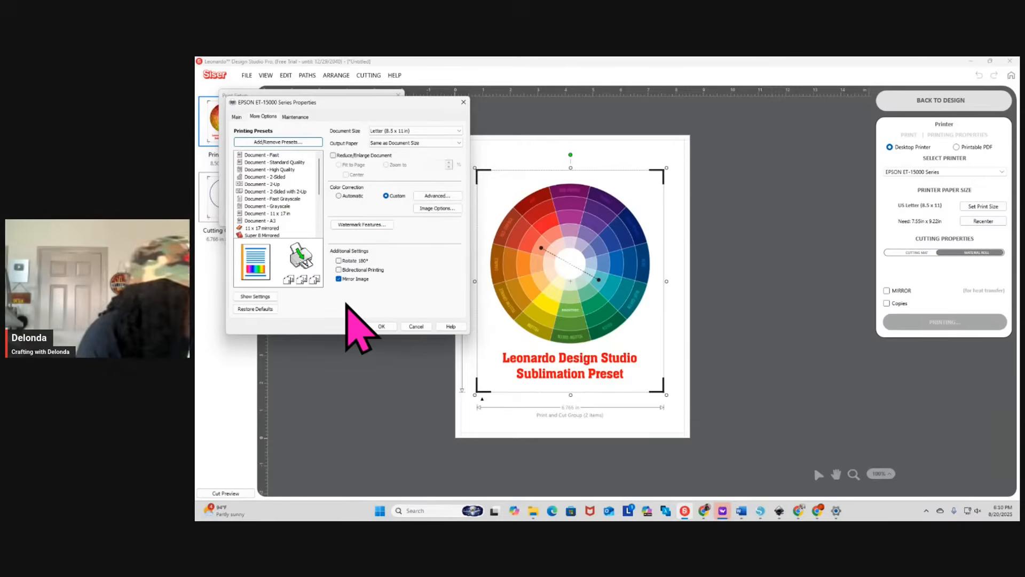
click(386, 327)
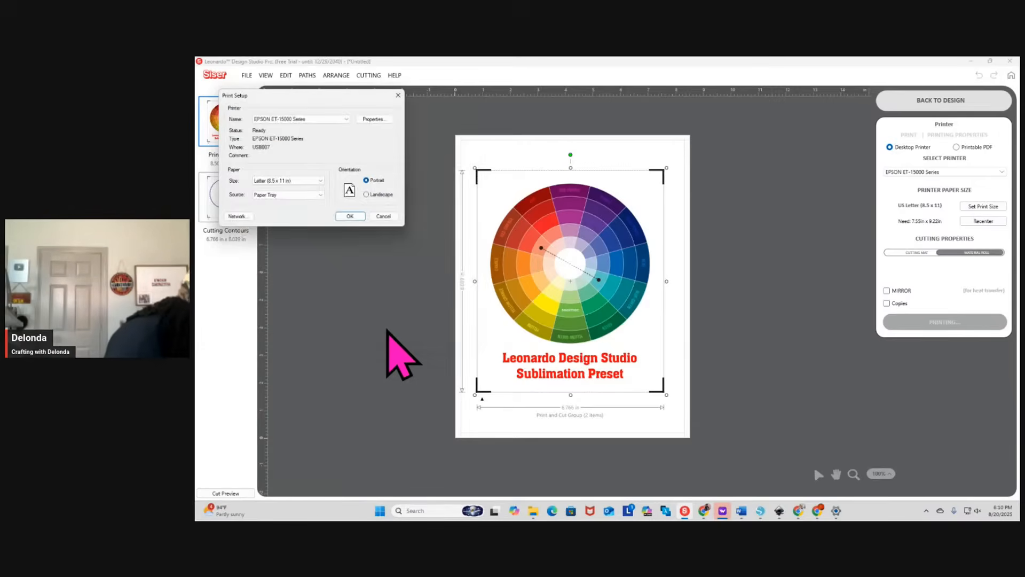
click(343, 217)
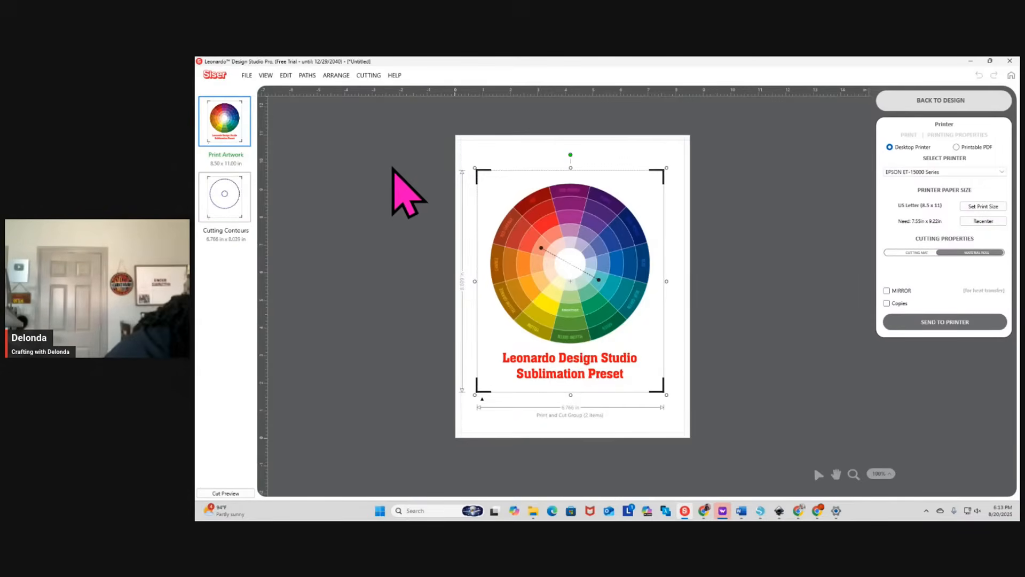
click(806, 508)
click(835, 492)
click(673, 485)
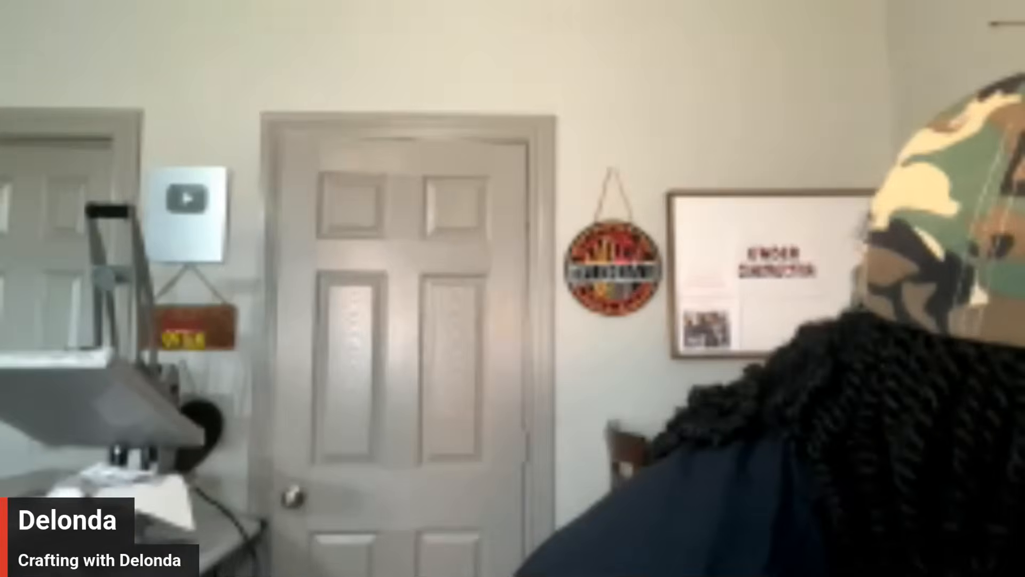
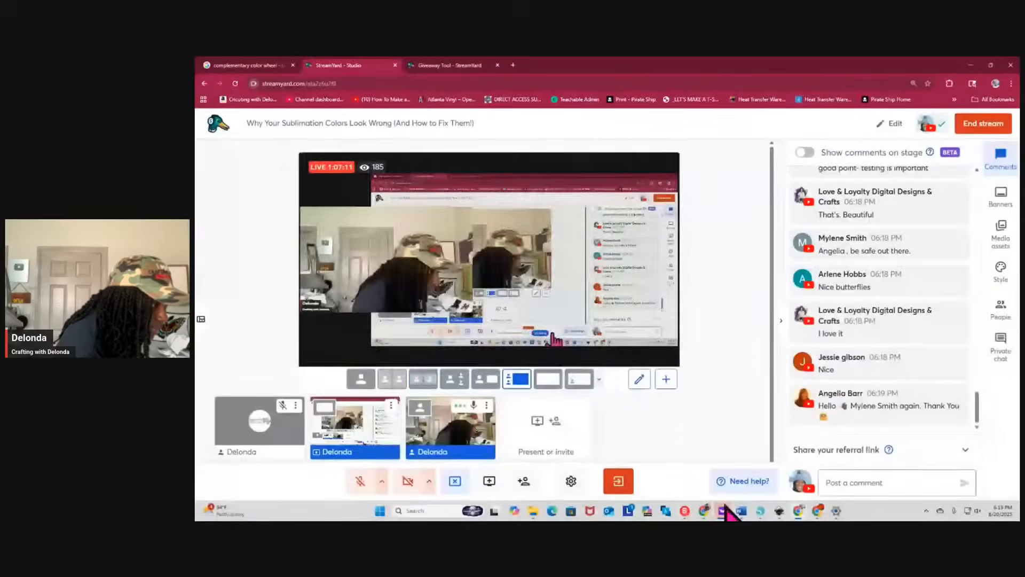
Switch to Leonardo Design Studio and change the second line of the caption below the color wheel to "ICC Profile"
click(684, 510)
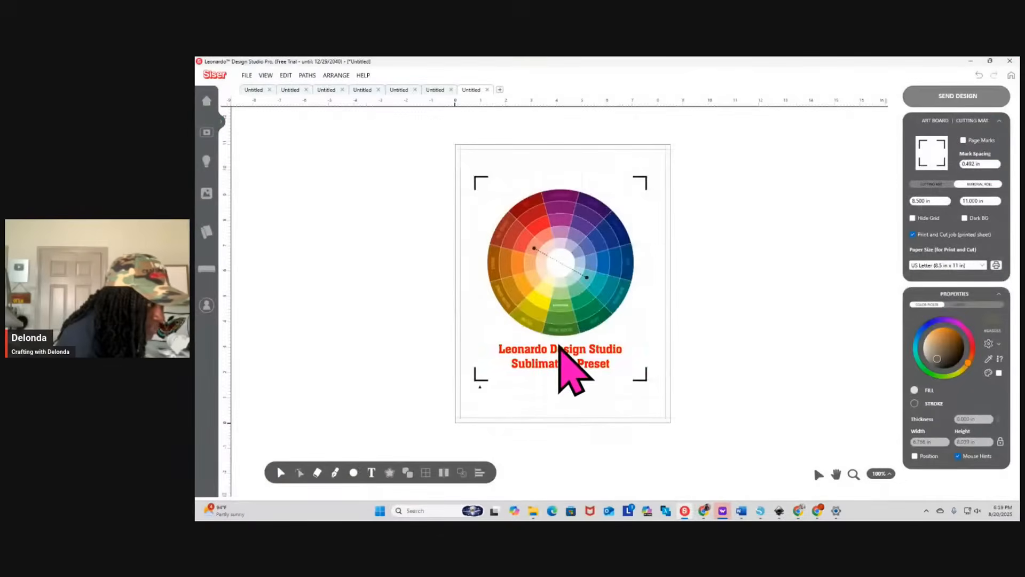
click(560, 353)
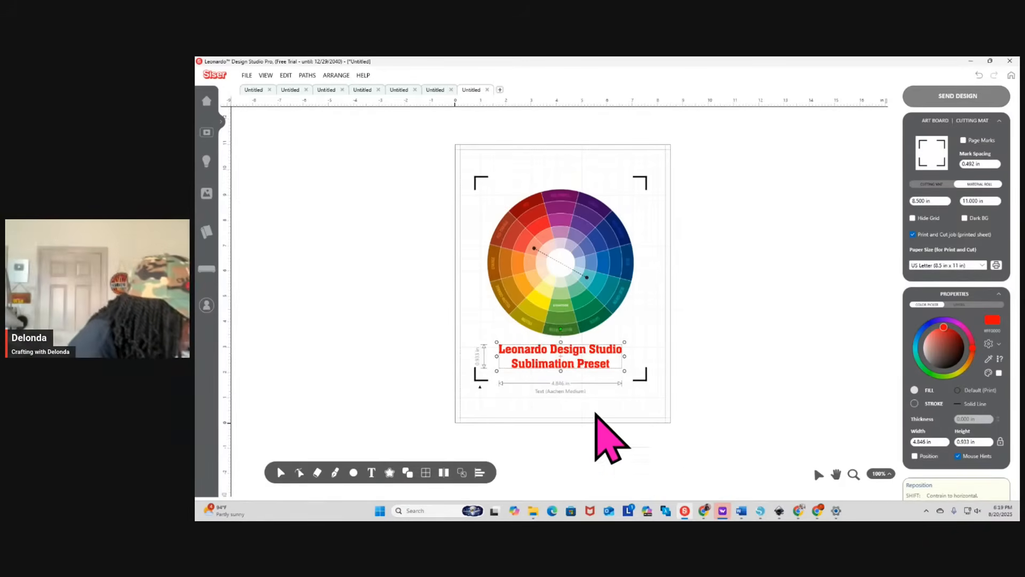
double_click(578, 367)
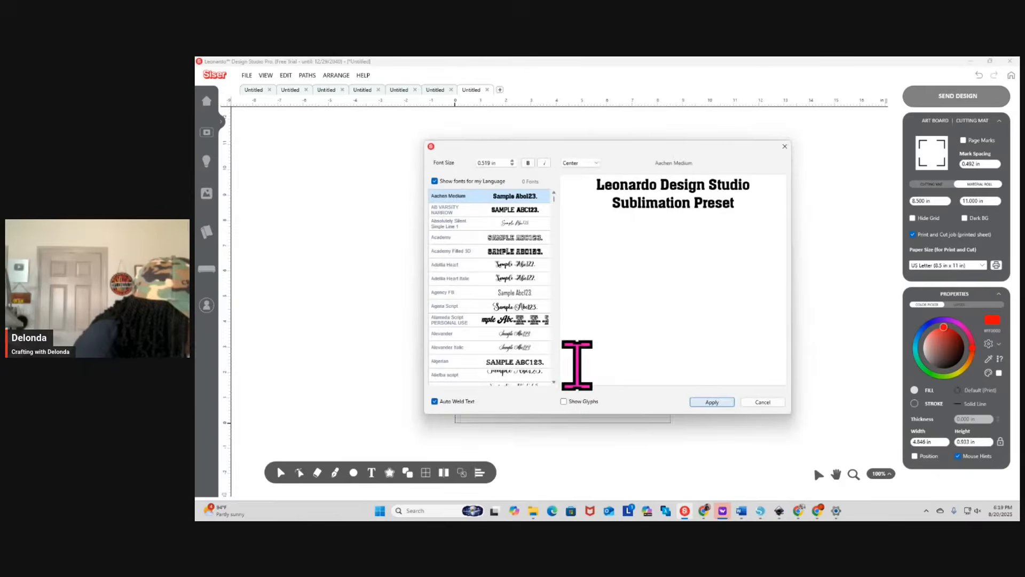
drag(604, 210, 805, 212)
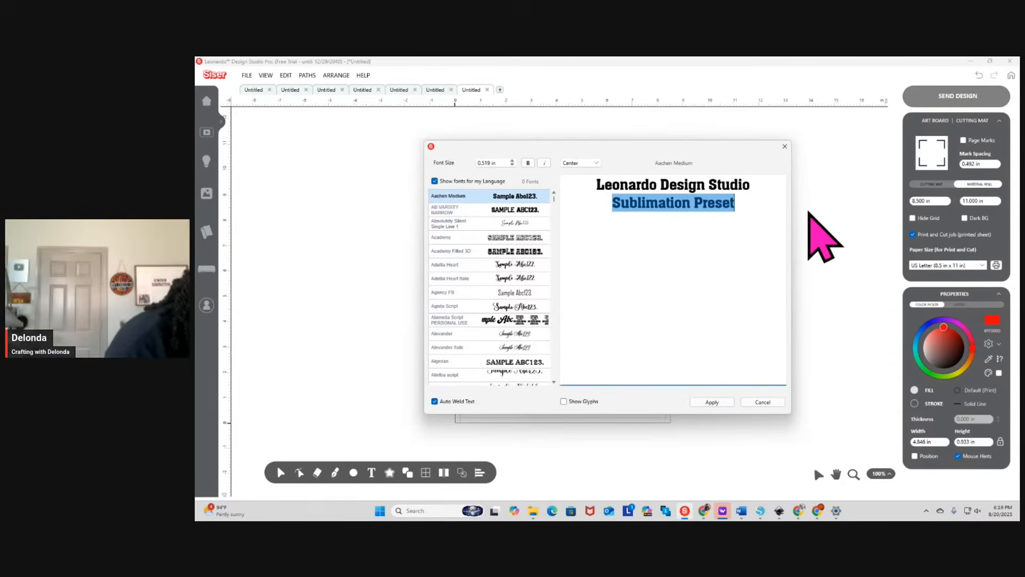
text(ICC Profile)
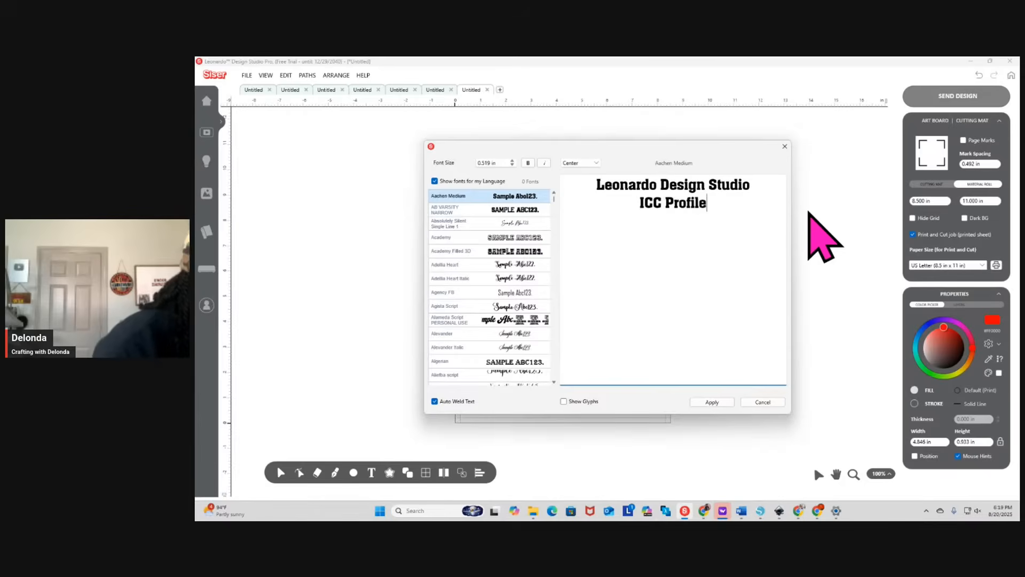
click(711, 402)
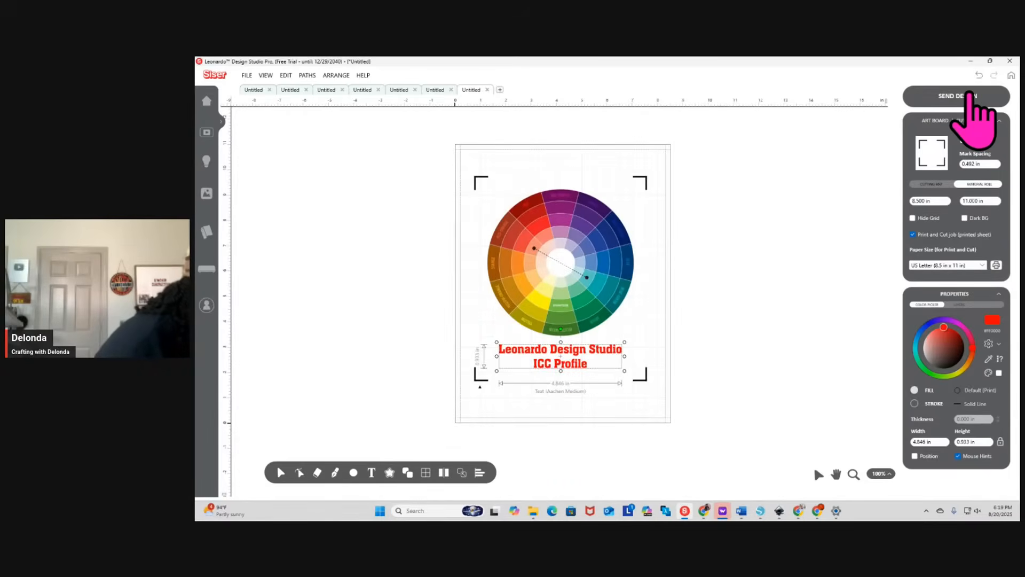
click(599, 373)
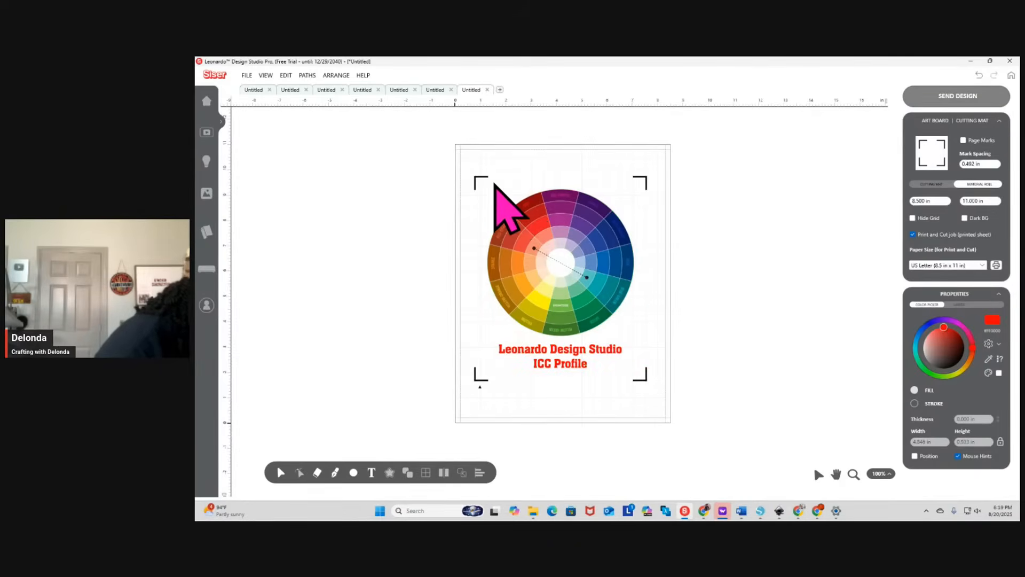
Copy the color wheel and its caption into a new design document
drag(495, 184, 615, 394)
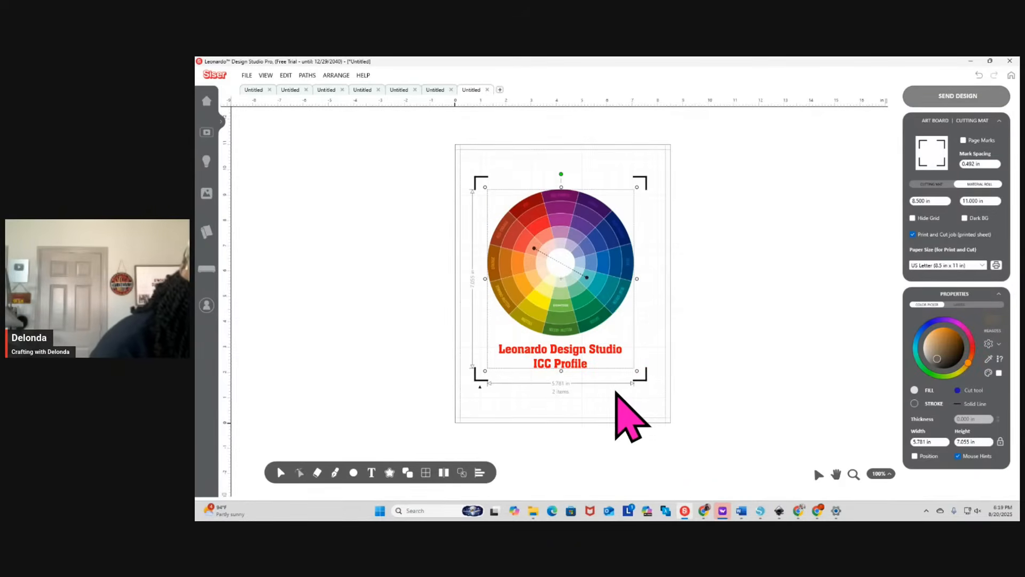
click(500, 90)
right_click(533, 291)
mouse_move(563, 339)
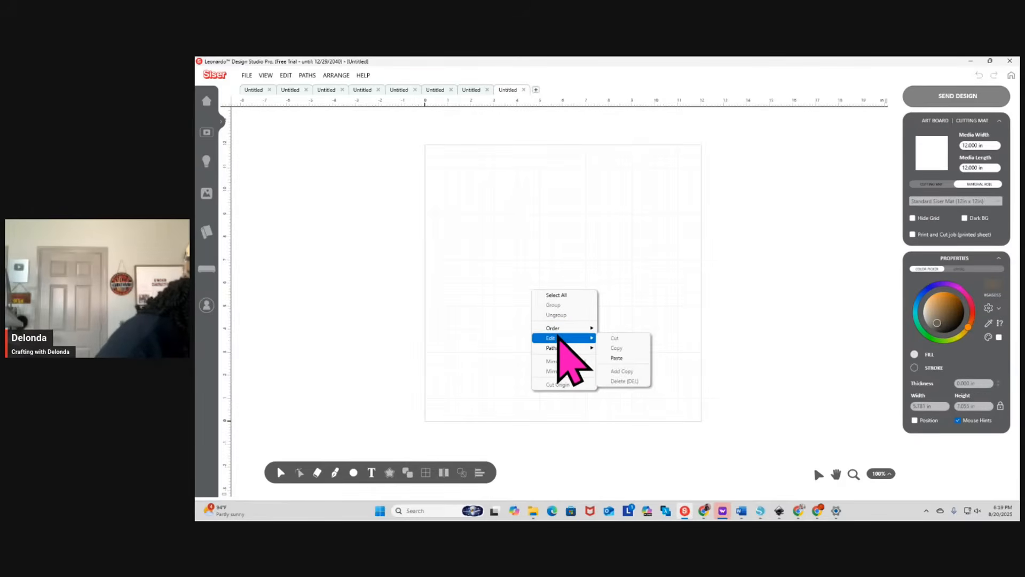
click(616, 358)
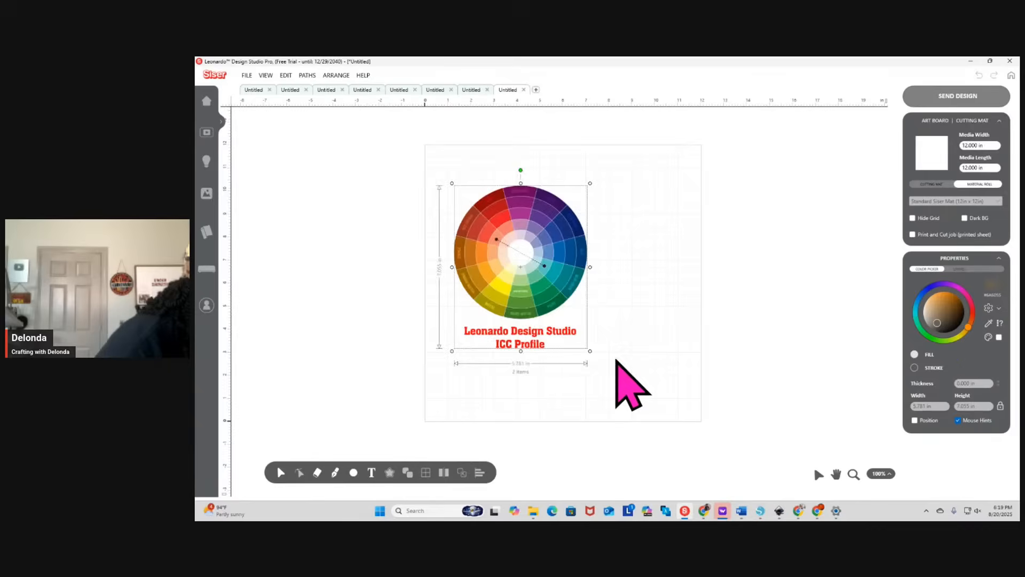
Change the copied caption's second line to "No Color Correction" and enable the print and cut job for the new document
click(539, 370)
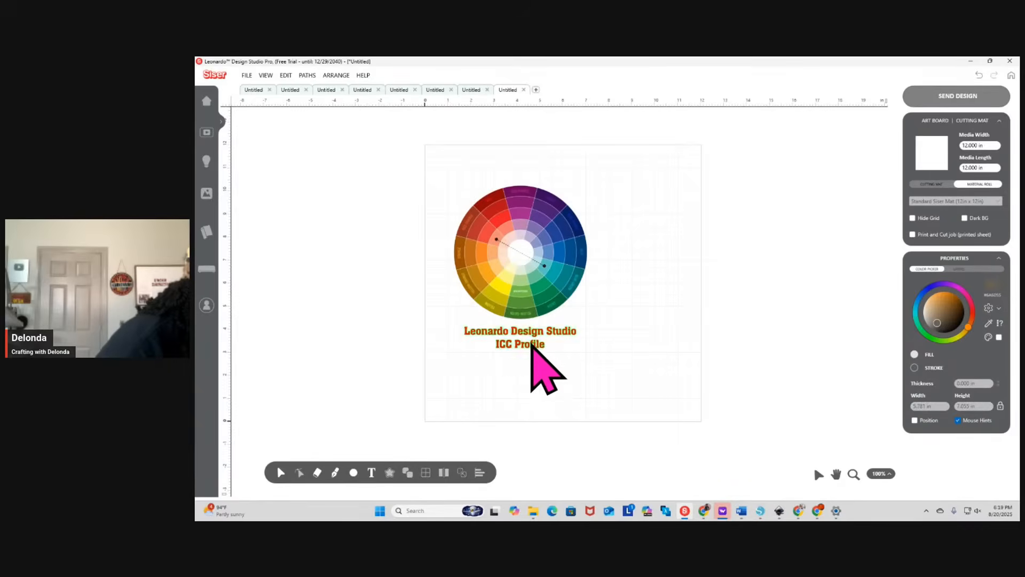
double_click(531, 344)
drag(638, 203, 707, 203)
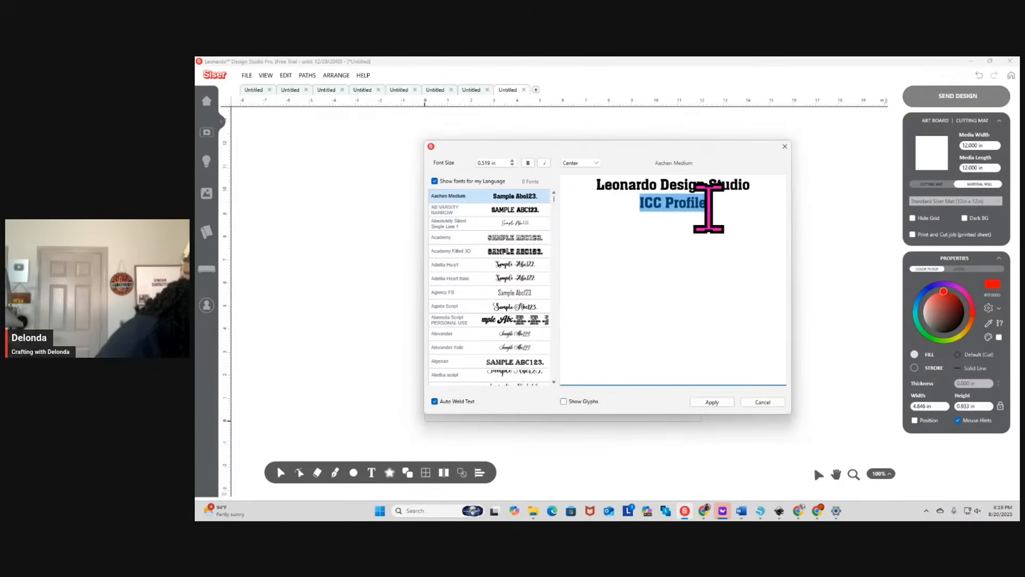
text(No)
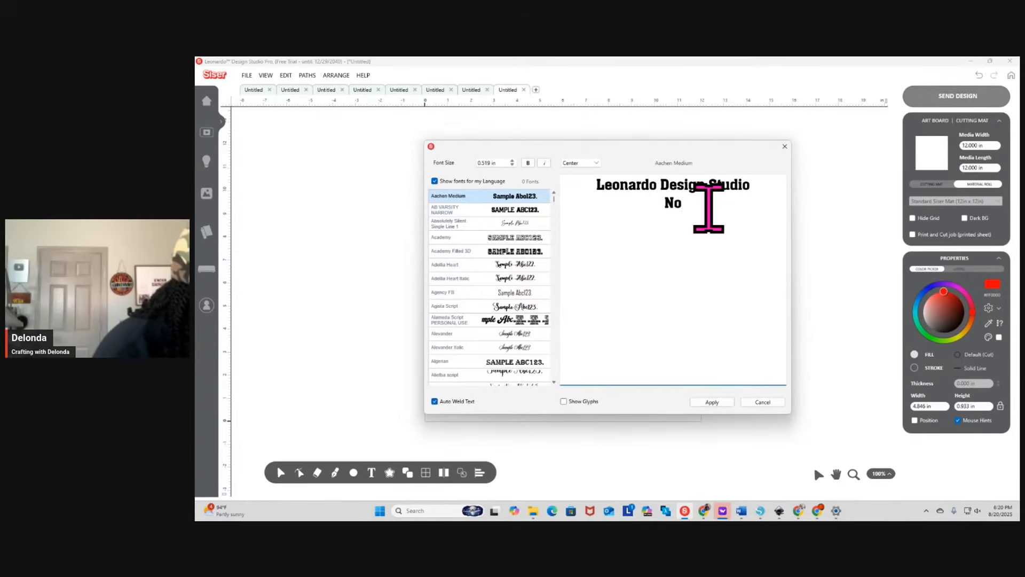
text( Color Co)
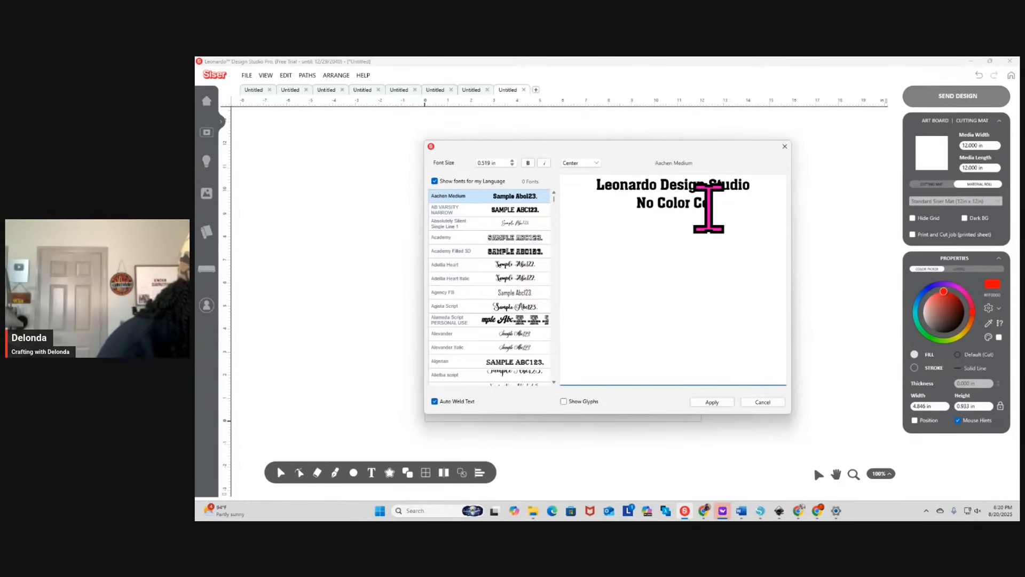
text(rrection)
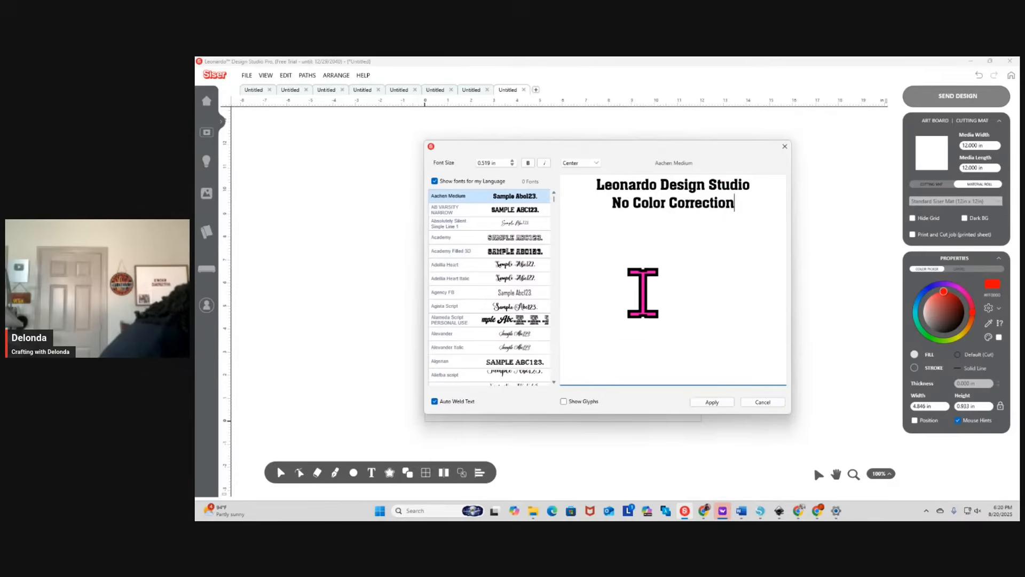
click(709, 402)
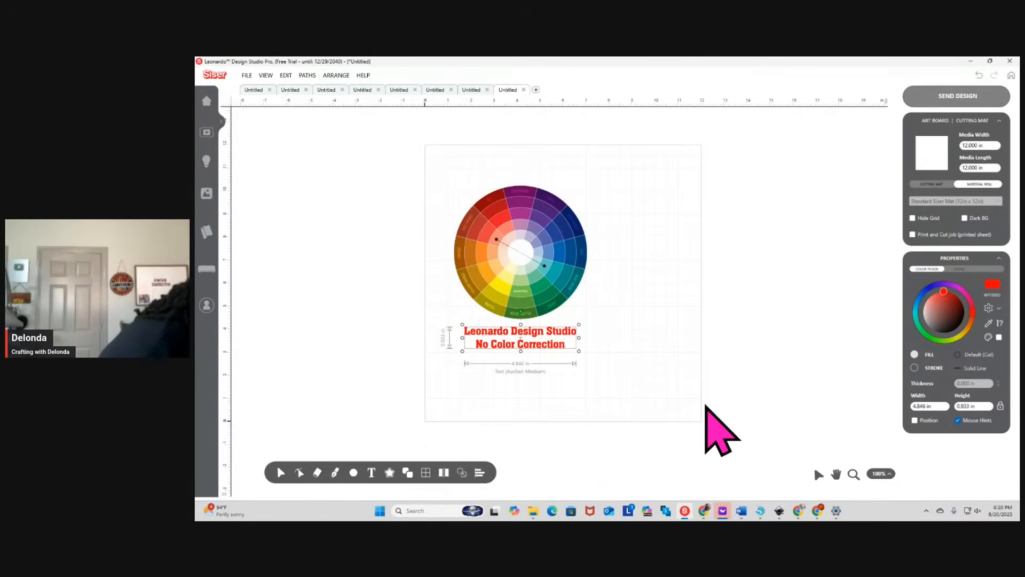
drag(467, 172, 594, 395)
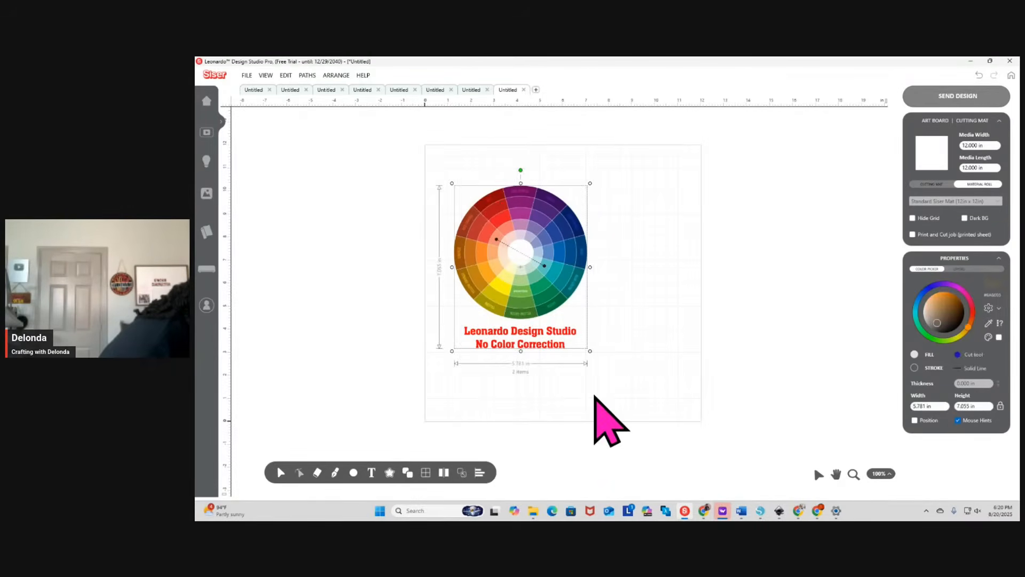
click(913, 234)
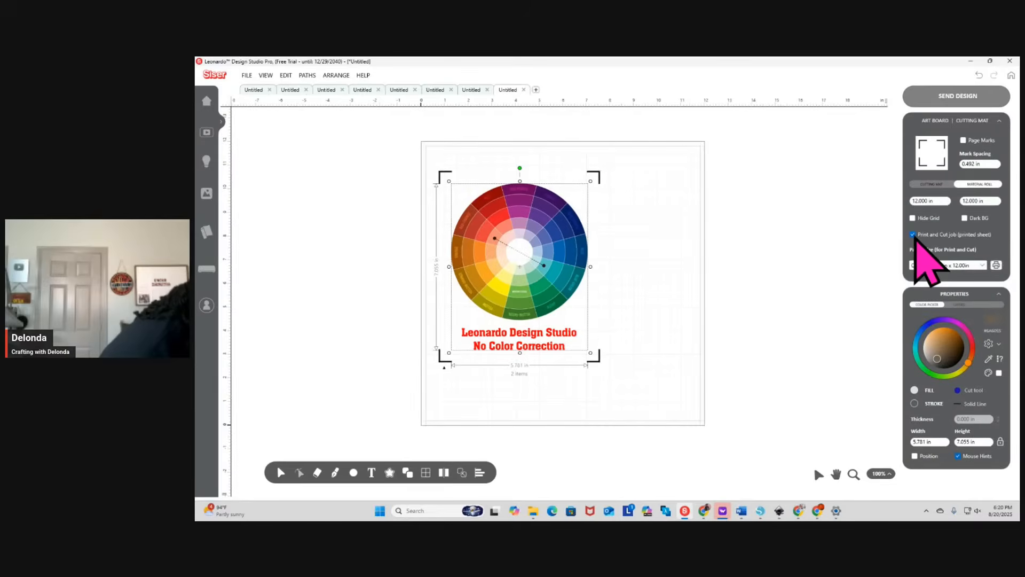
Send all artwork of the "ICC Profile" design to the EPSON ET-15000 Series desktop printer, bringing up its print setup
click(470, 89)
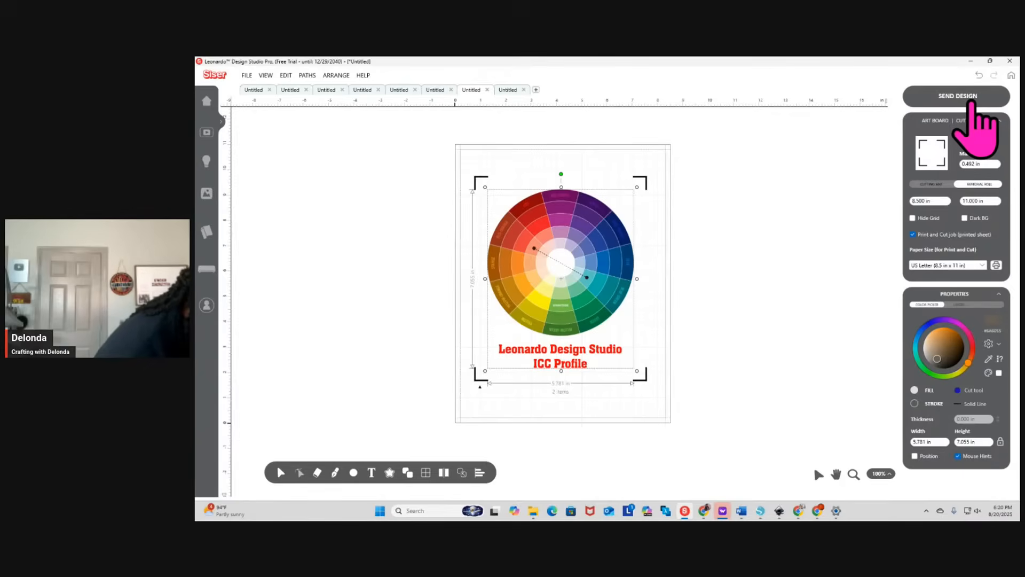
click(970, 101)
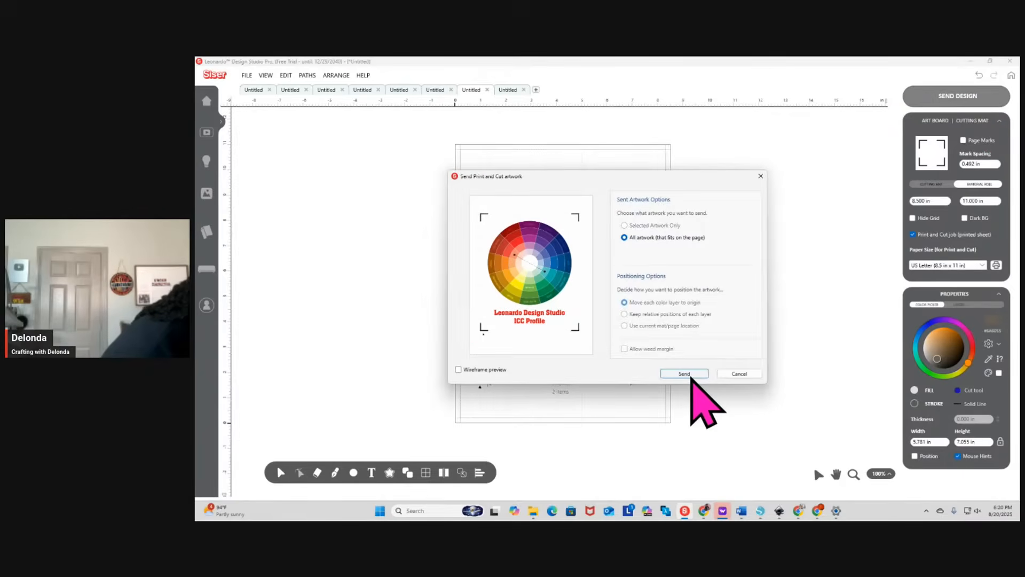
click(693, 373)
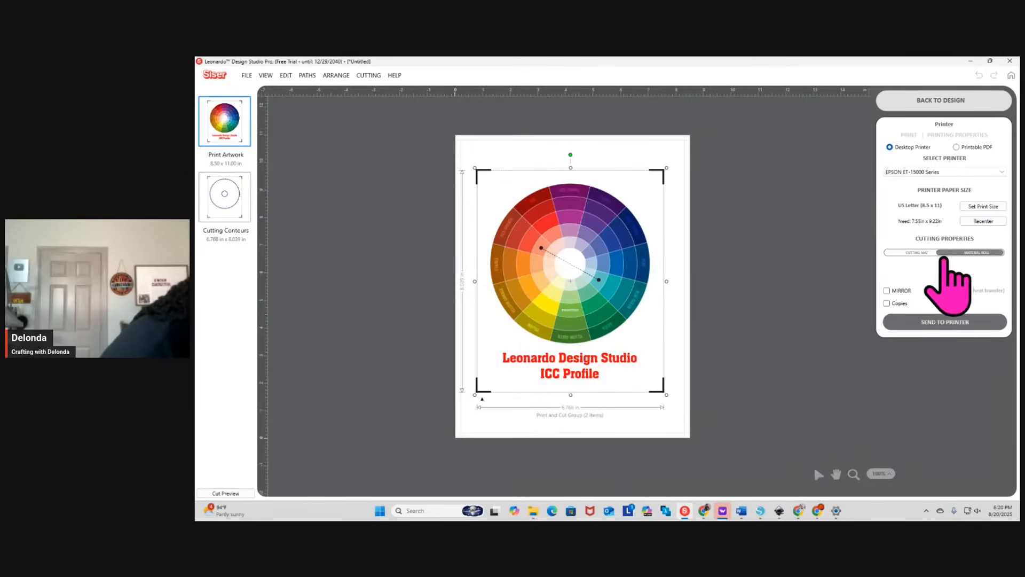
click(942, 323)
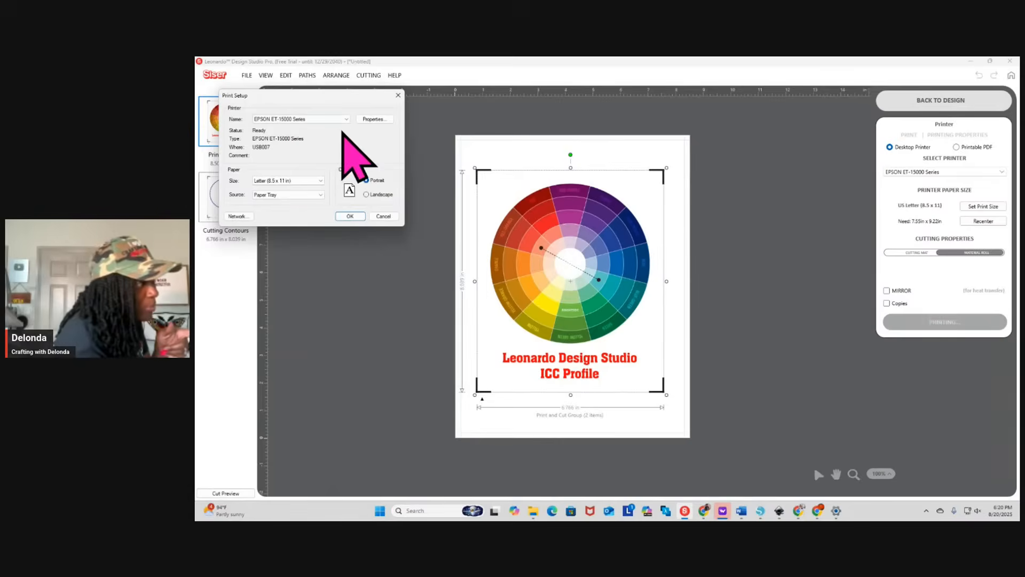
In the printer's advanced color correction, set the color management to ICM and accept the printer properties
click(374, 119)
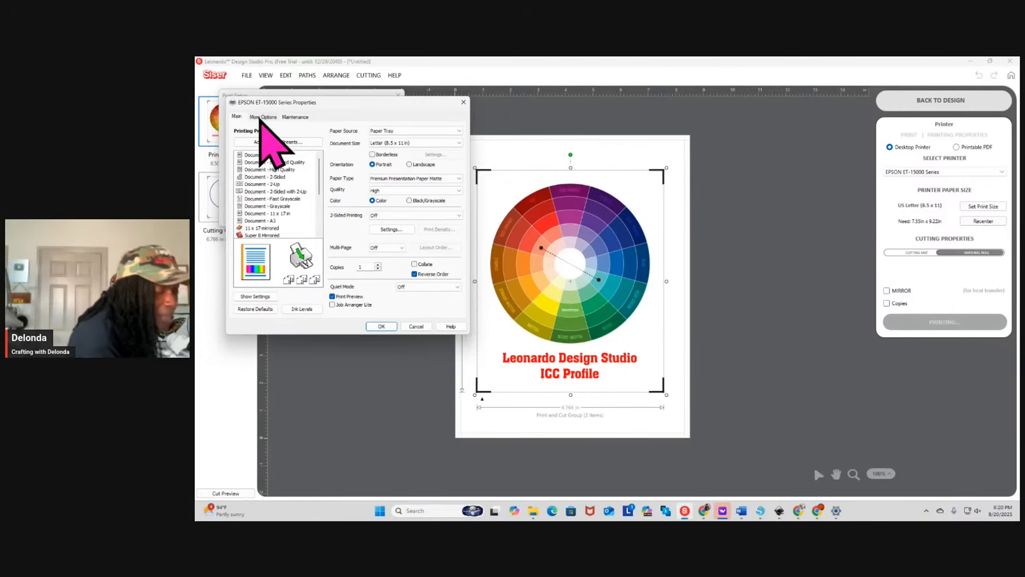
click(260, 120)
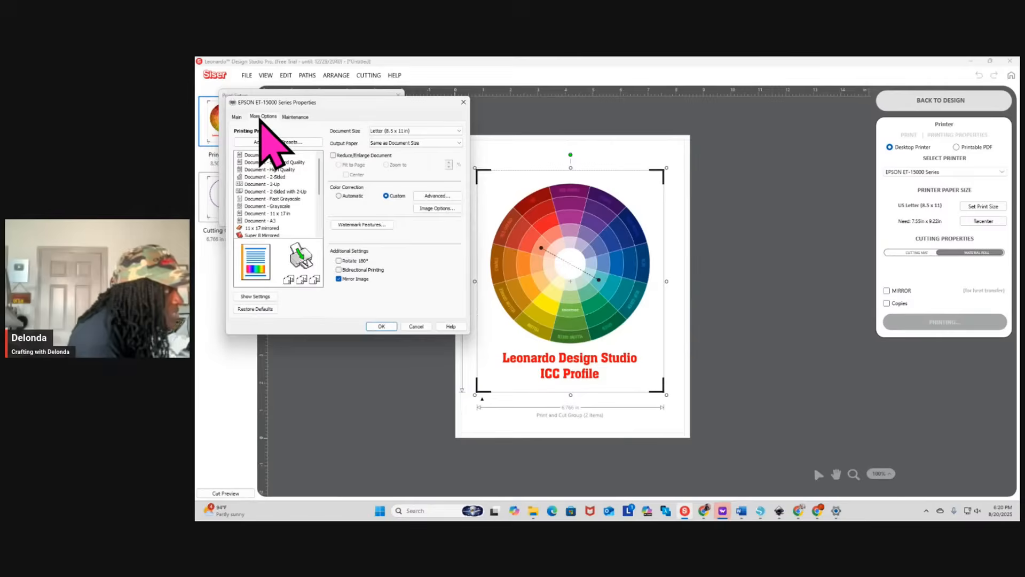
click(430, 195)
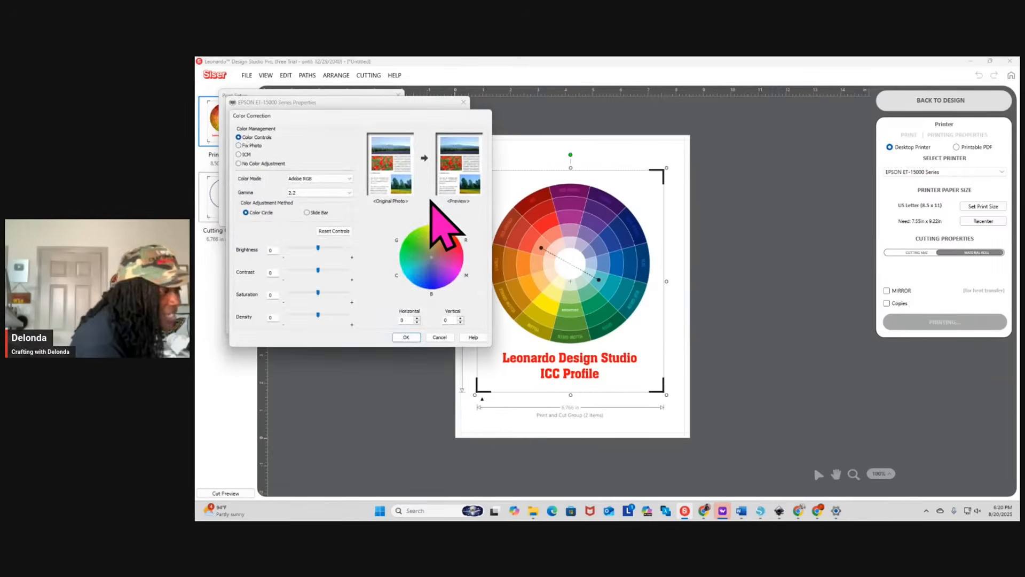
click(239, 154)
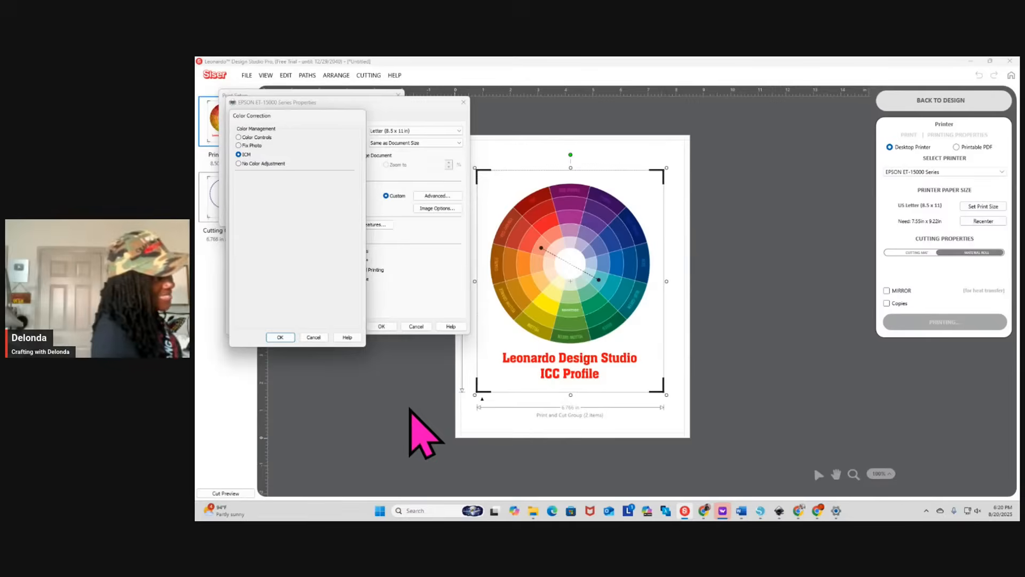
click(280, 337)
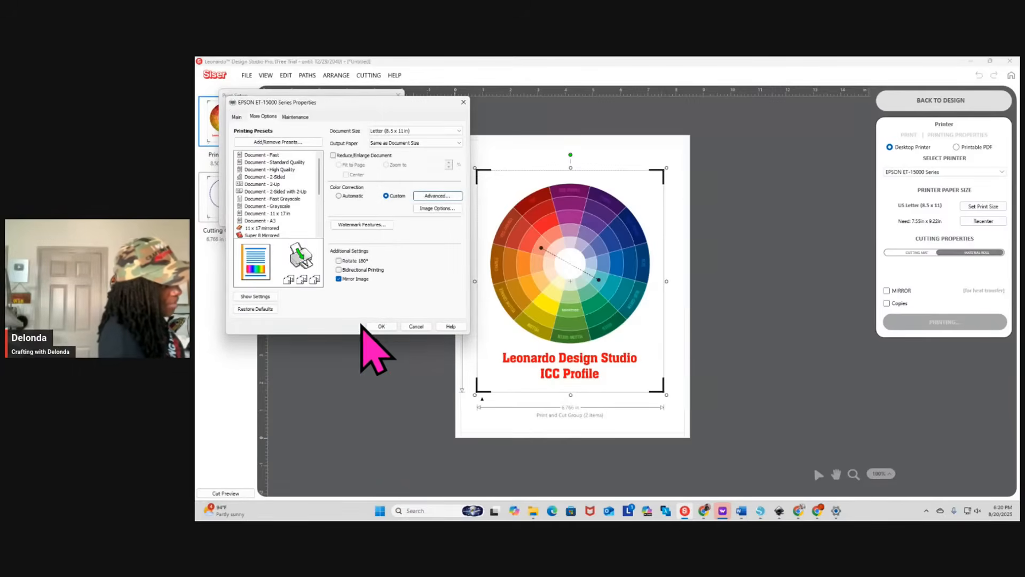
click(389, 326)
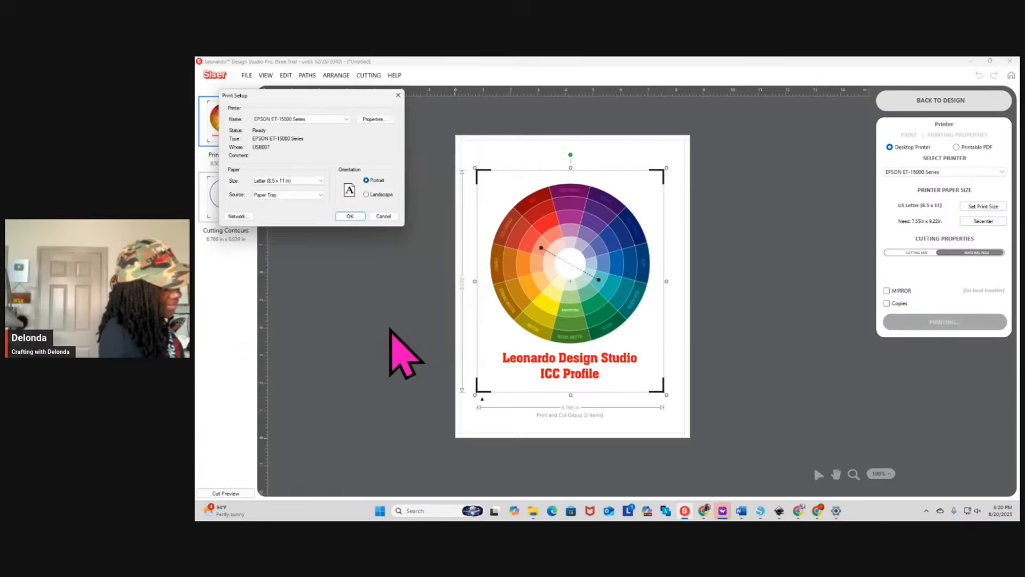
Check the printer's paper type, quality and advanced color management settings again
click(373, 119)
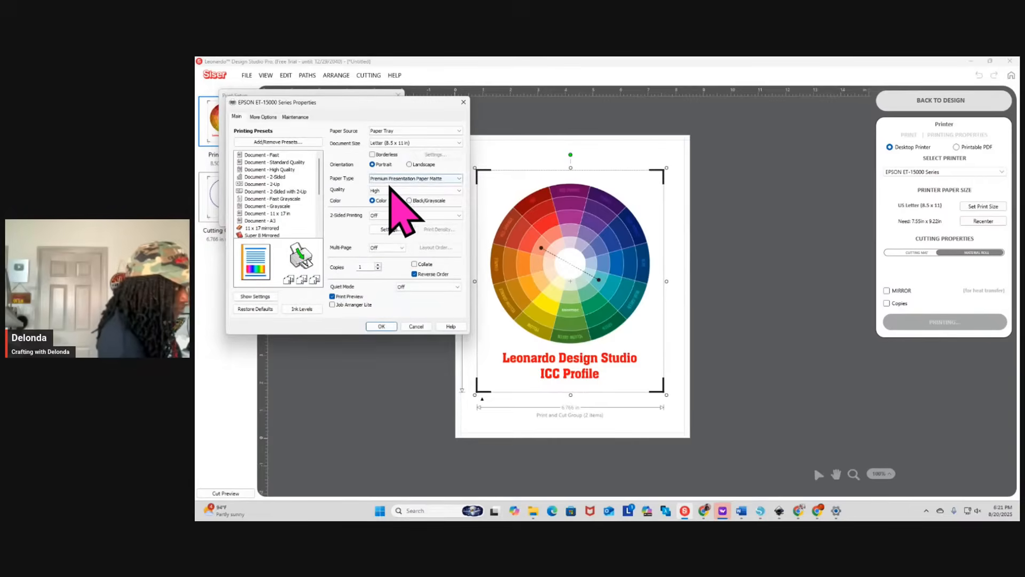
click(263, 116)
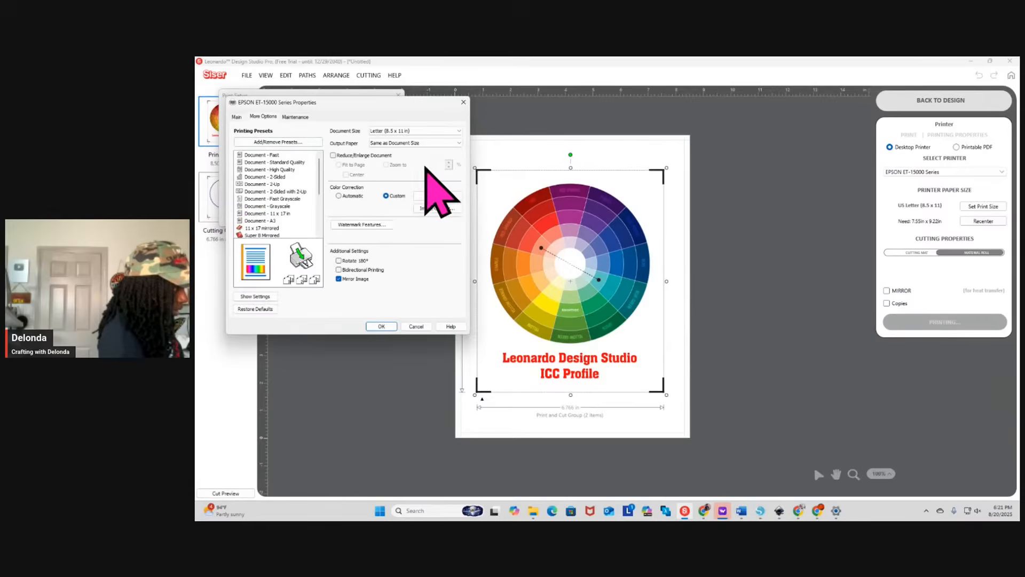
click(437, 195)
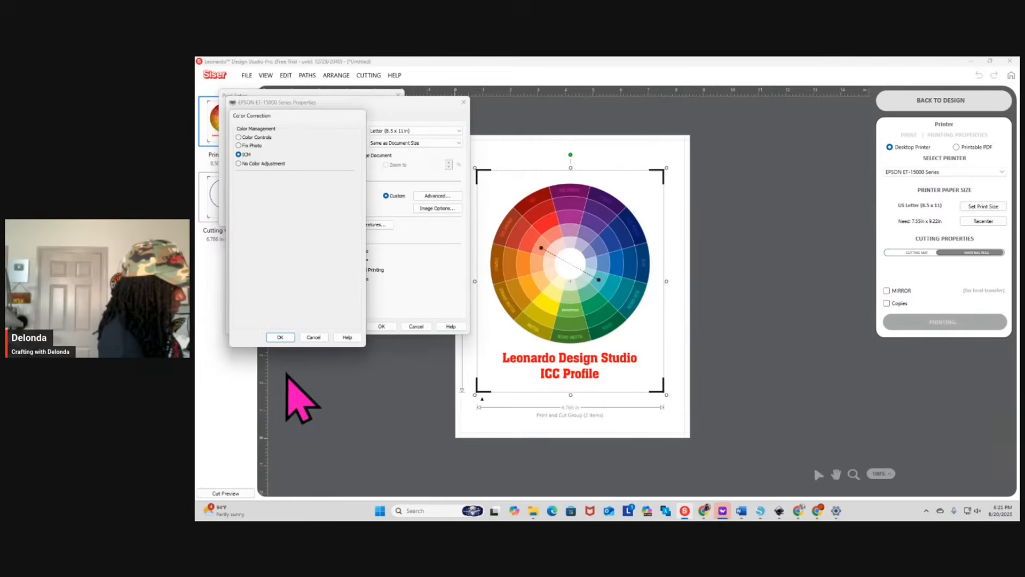
click(280, 337)
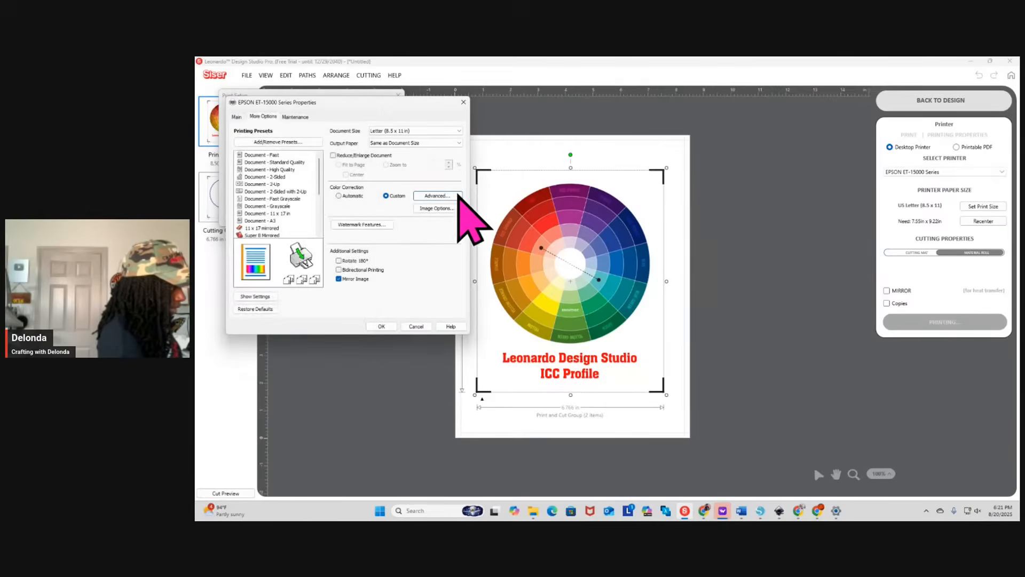
Accept the printer properties and print setup, and print the "ICC Profile" page from the print preview
click(381, 326)
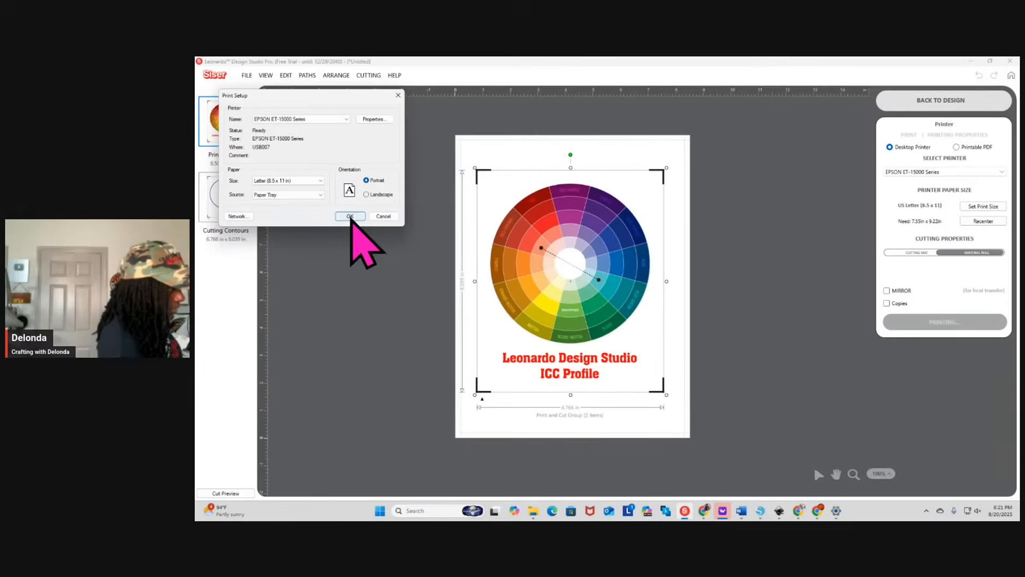
click(350, 216)
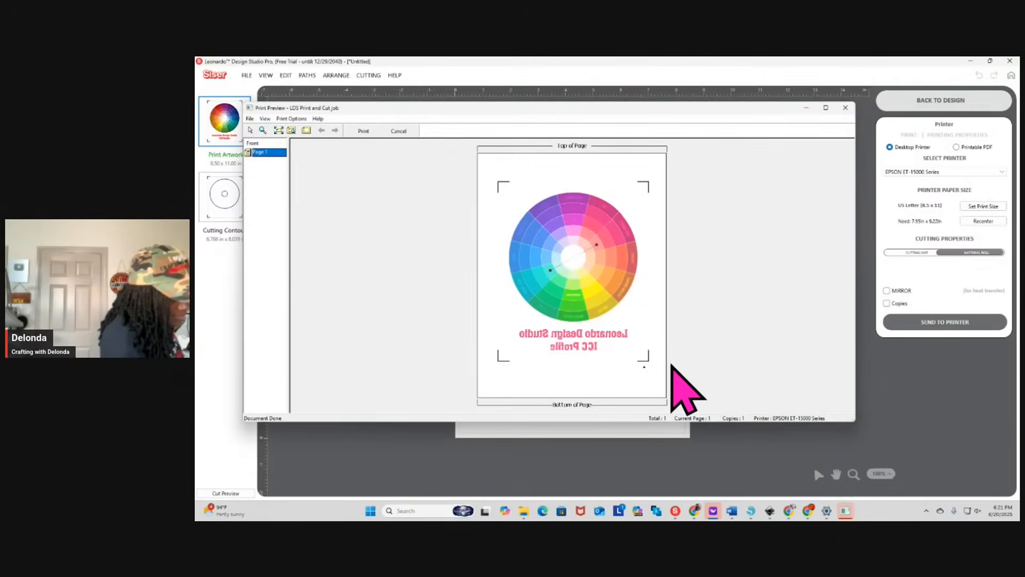
click(363, 131)
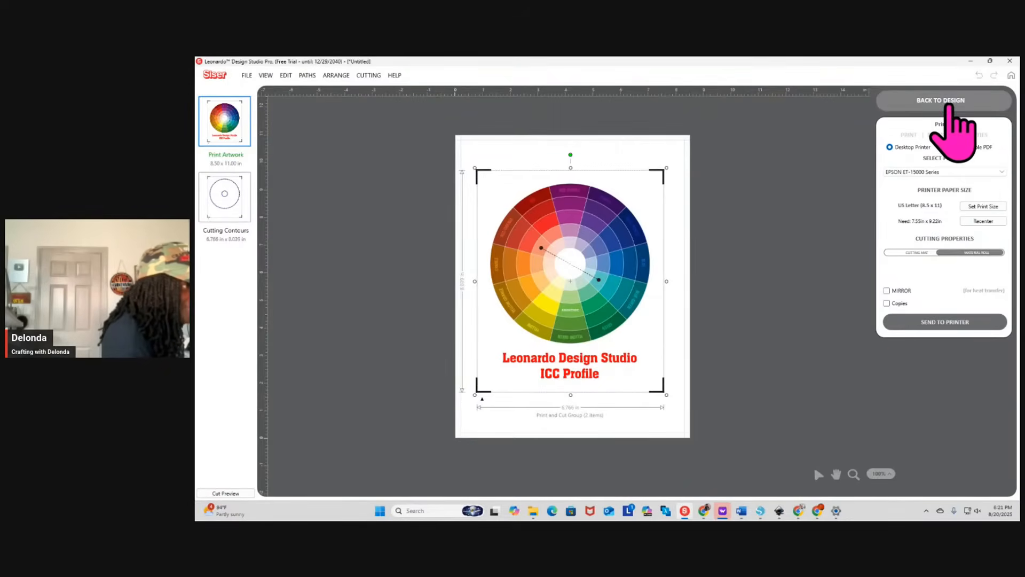
Return to the design workspace, open the "No Color Correction" design and set its paper size to US Letter (8.5 x 11 in)
click(949, 103)
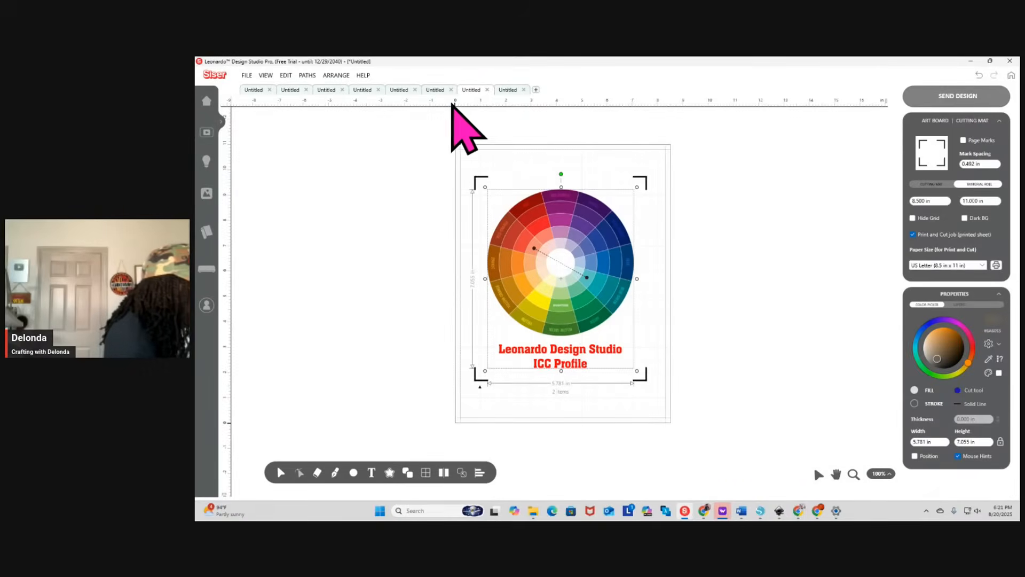
click(512, 90)
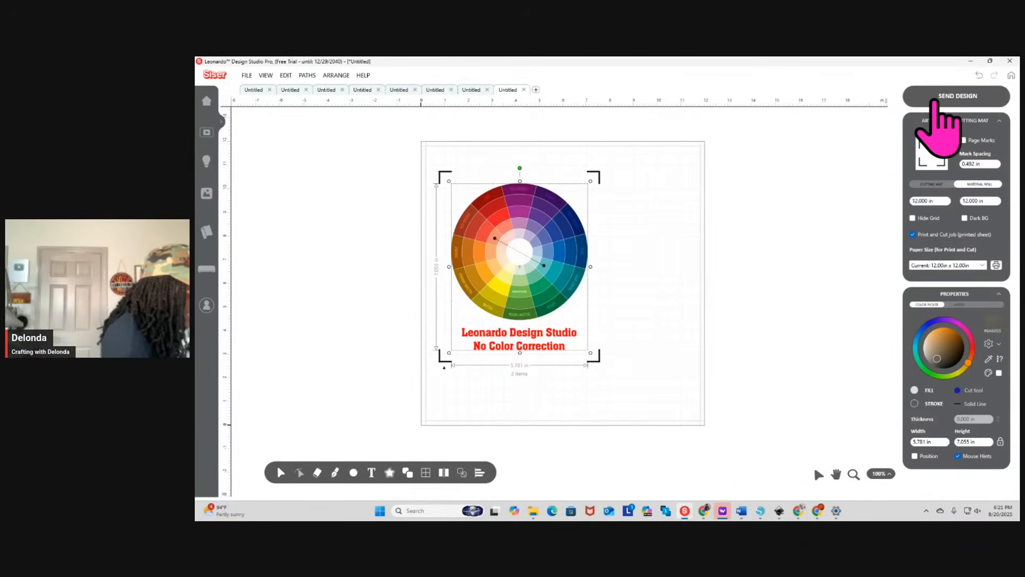
click(980, 265)
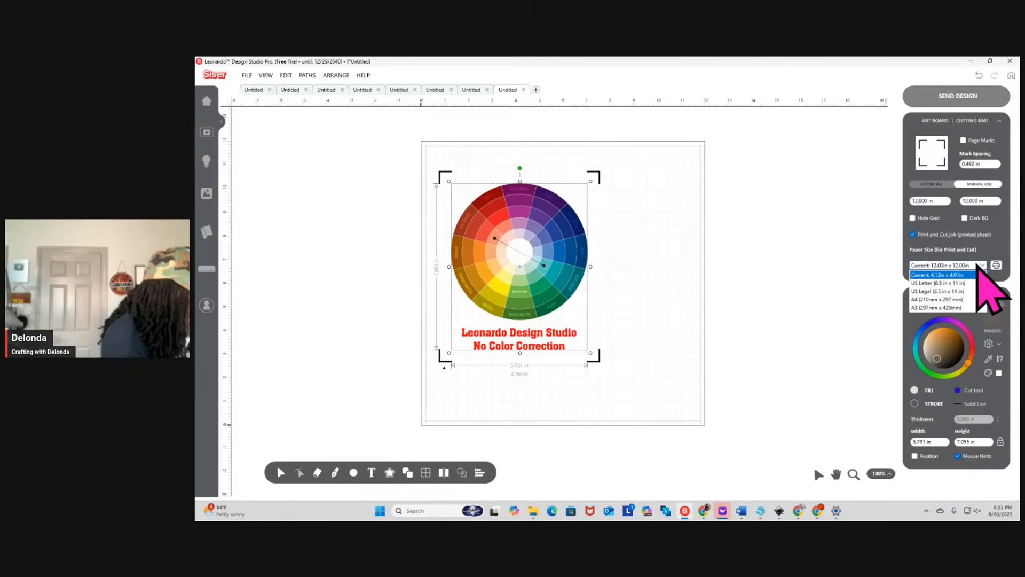
click(949, 283)
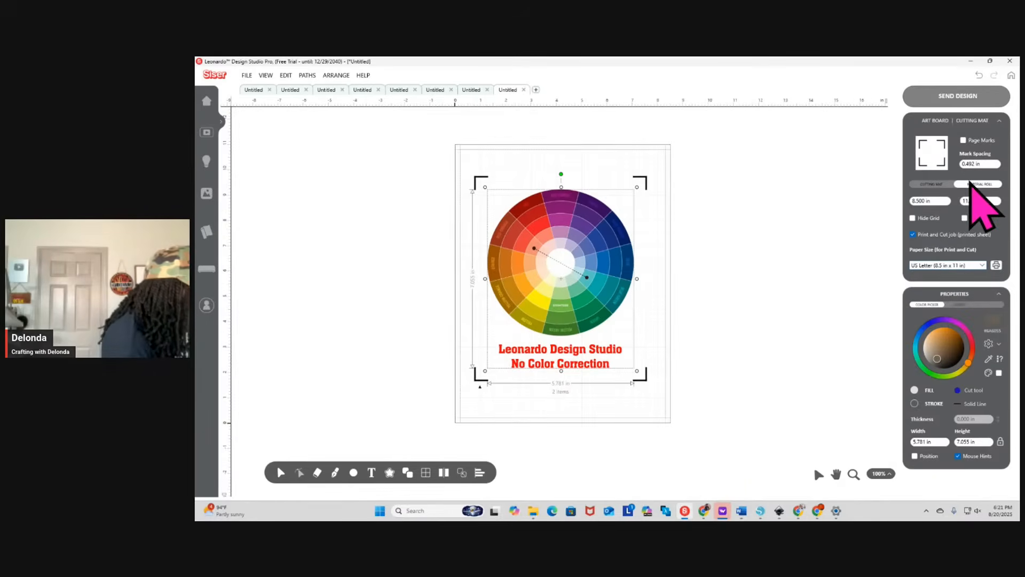
Send all artwork of the "No Color Correction" design to the EPSON ET-15000 Series desktop printer, bringing up its print setup
click(957, 96)
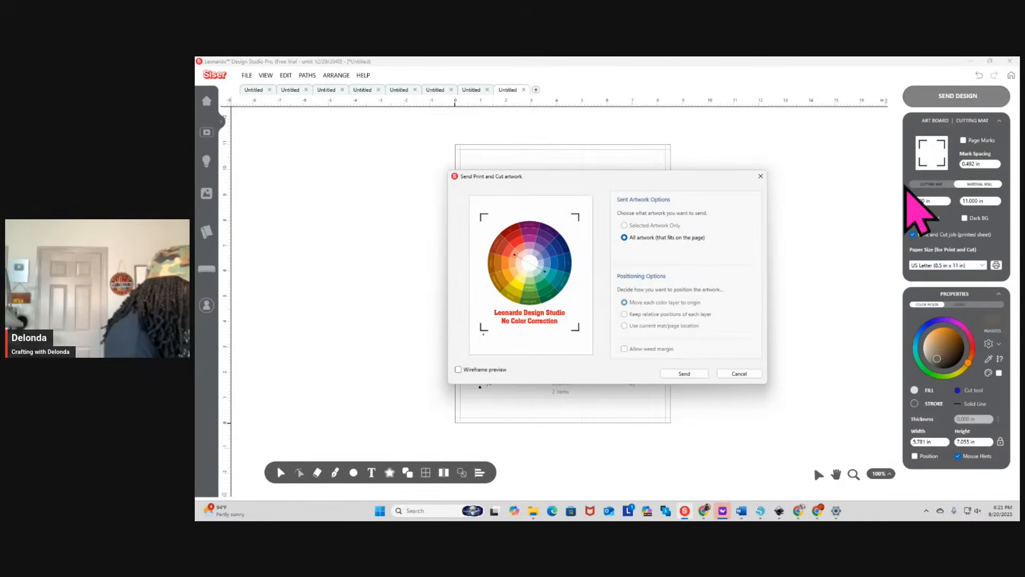
click(685, 373)
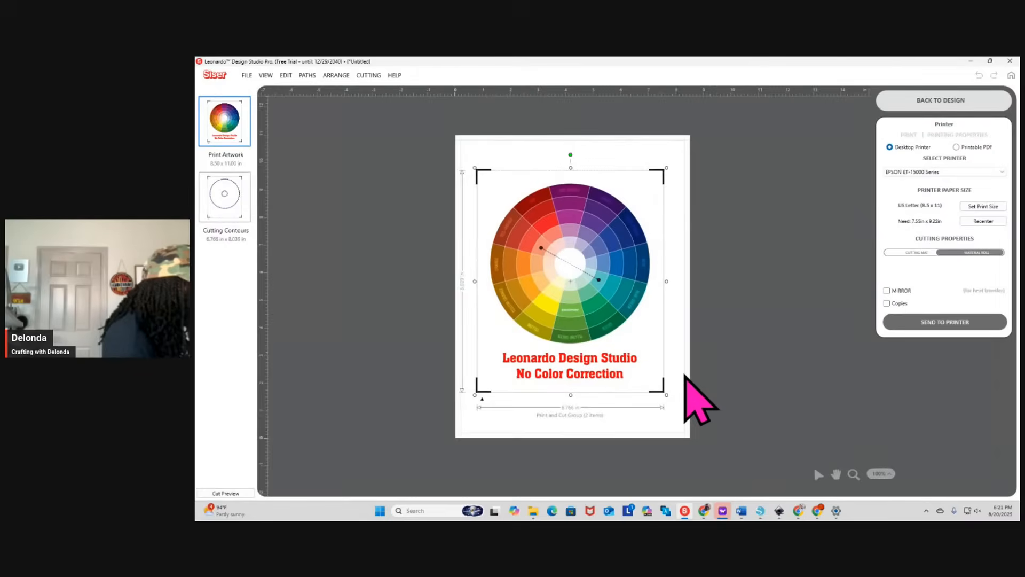
click(959, 322)
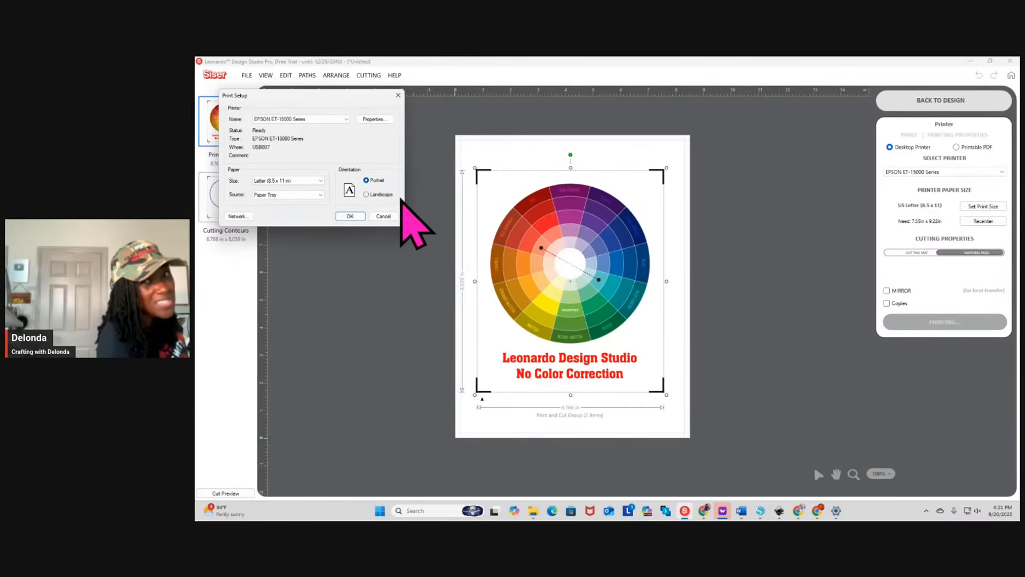
In the printer's advanced color correction, set the color management to No Color Adjustment
click(373, 120)
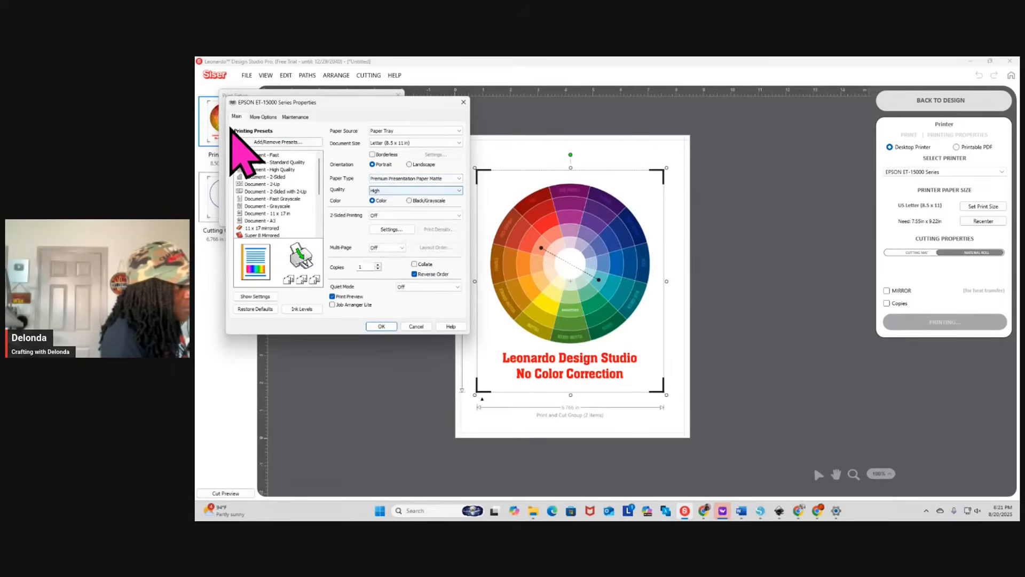
click(264, 117)
click(455, 196)
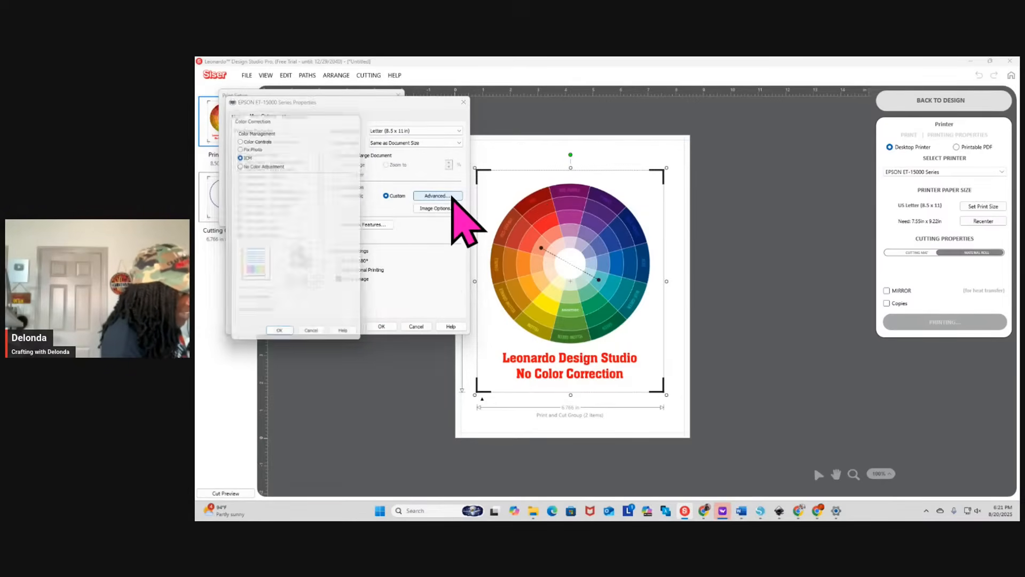
click(238, 164)
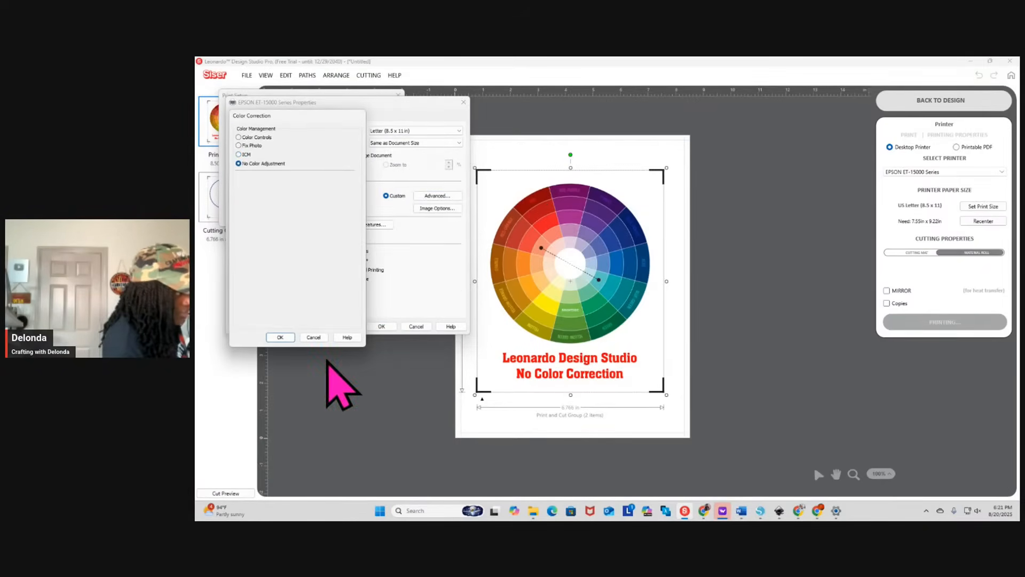
click(278, 337)
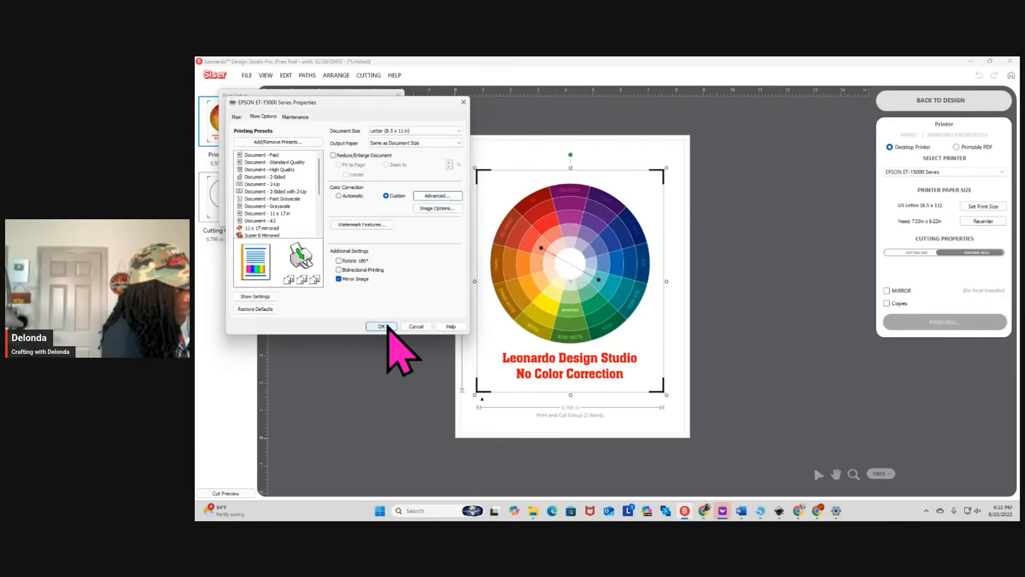
Check the printer's main paper and quality settings, then accept the printer properties and print setup for the "No Color Correction" page
click(236, 117)
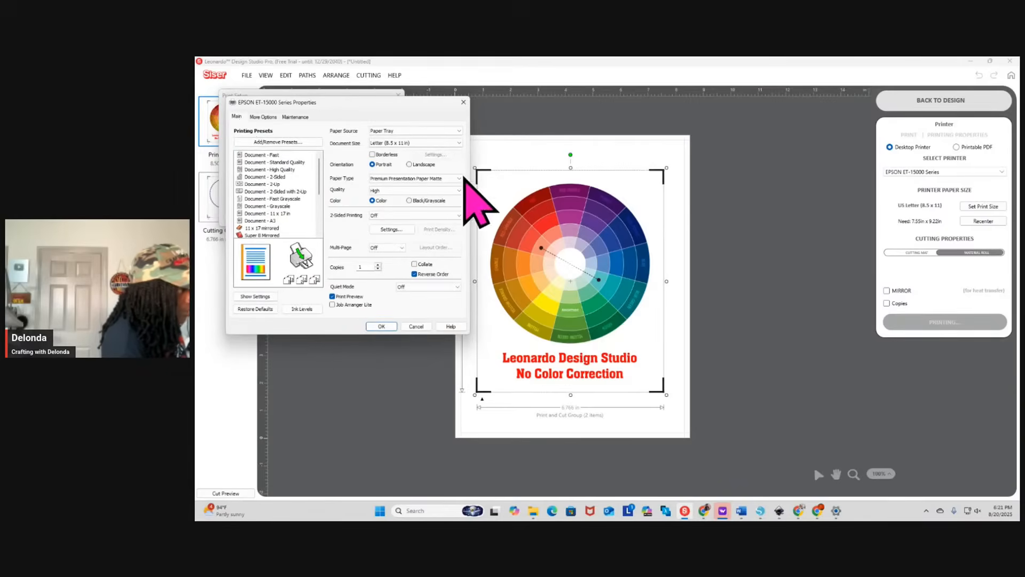
click(381, 327)
click(347, 216)
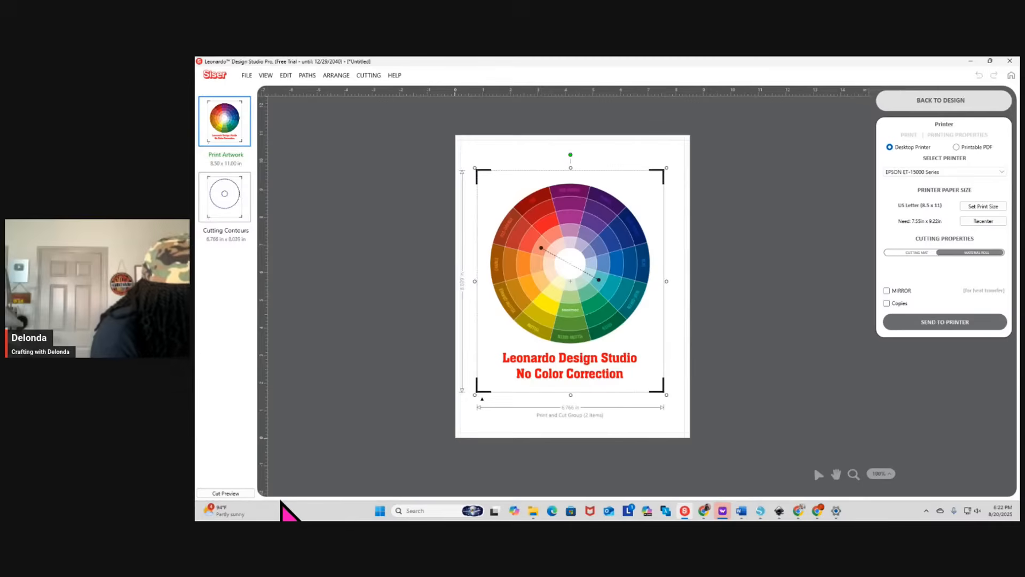
mouse_move(798, 511)
click(821, 479)
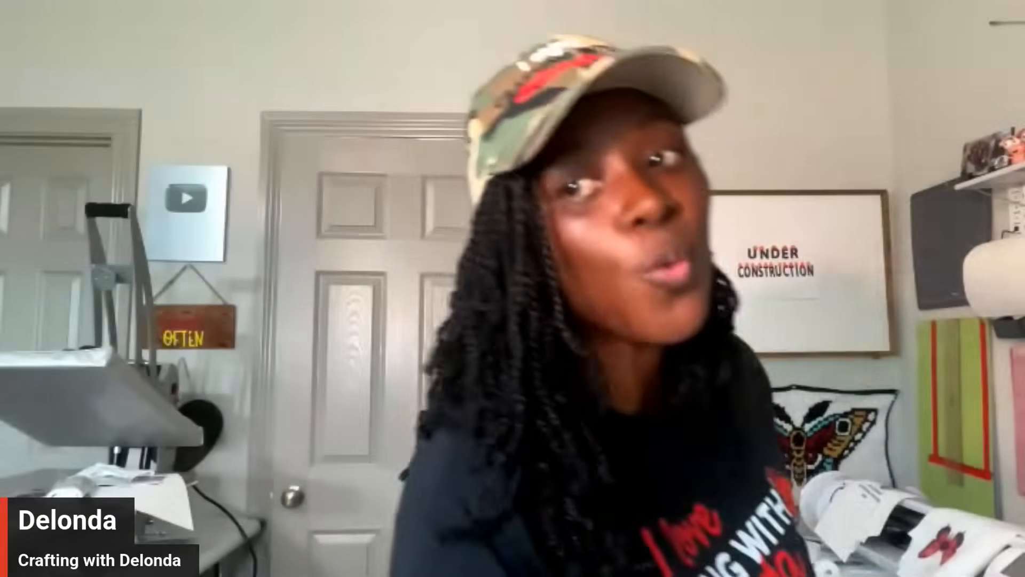
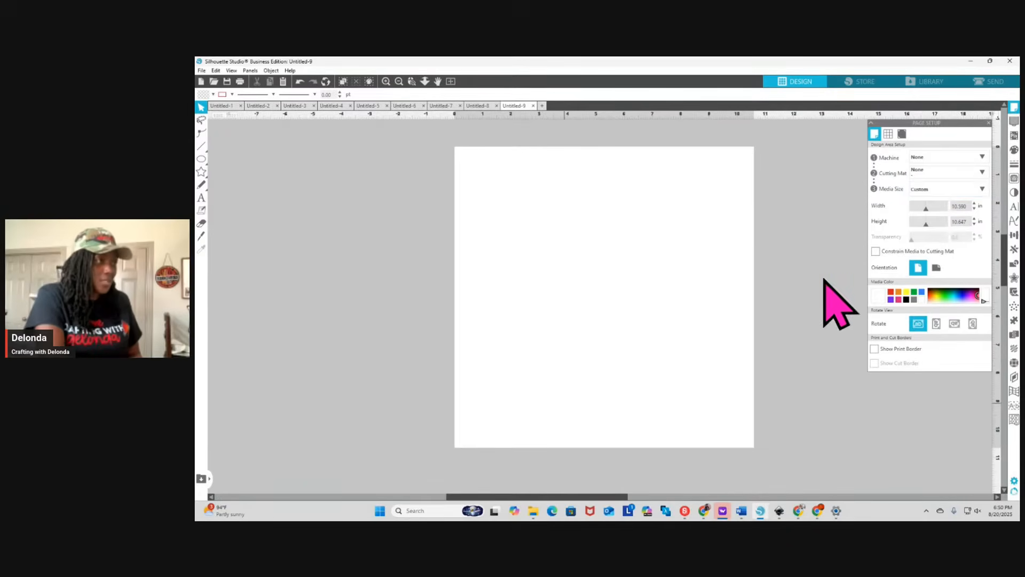
Set the blank Silhouette Studio page's media size to Letter (8.5 x 11 in)
click(961, 190)
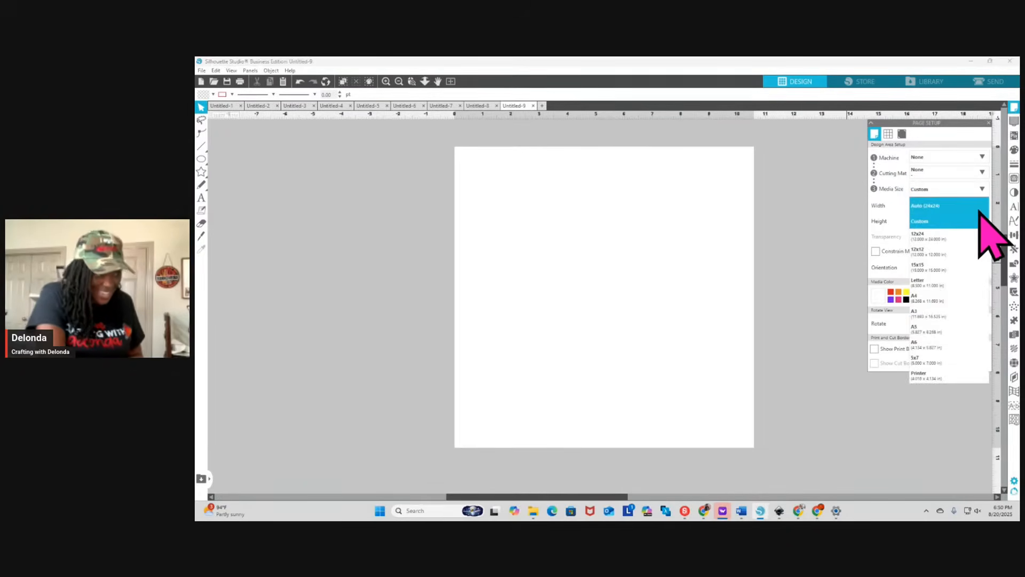
click(949, 283)
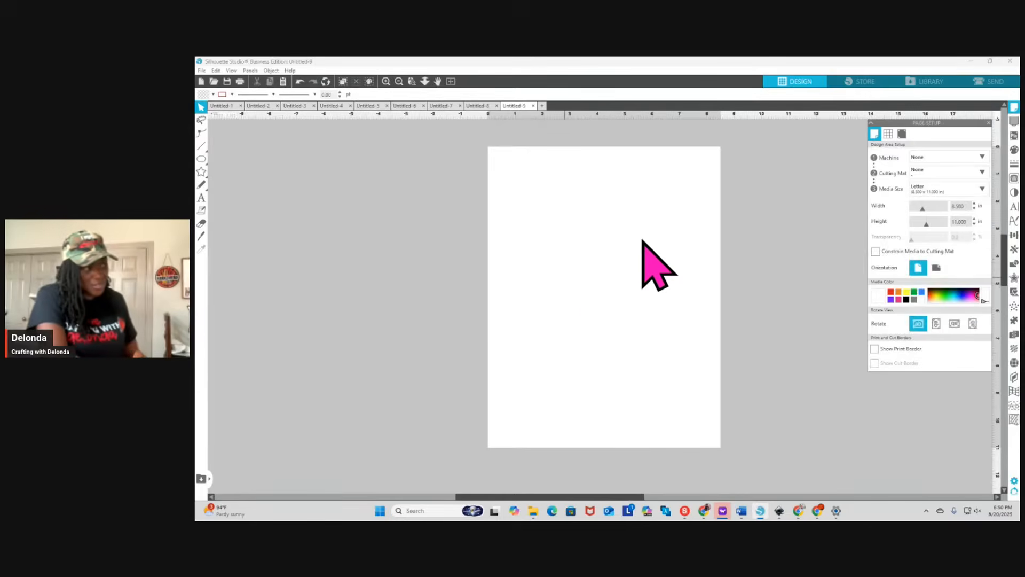
Merge color_wheel-removebg-preview.png from Downloads into the page and enlarge the color wheel to about 4.34 in wide
click(215, 70)
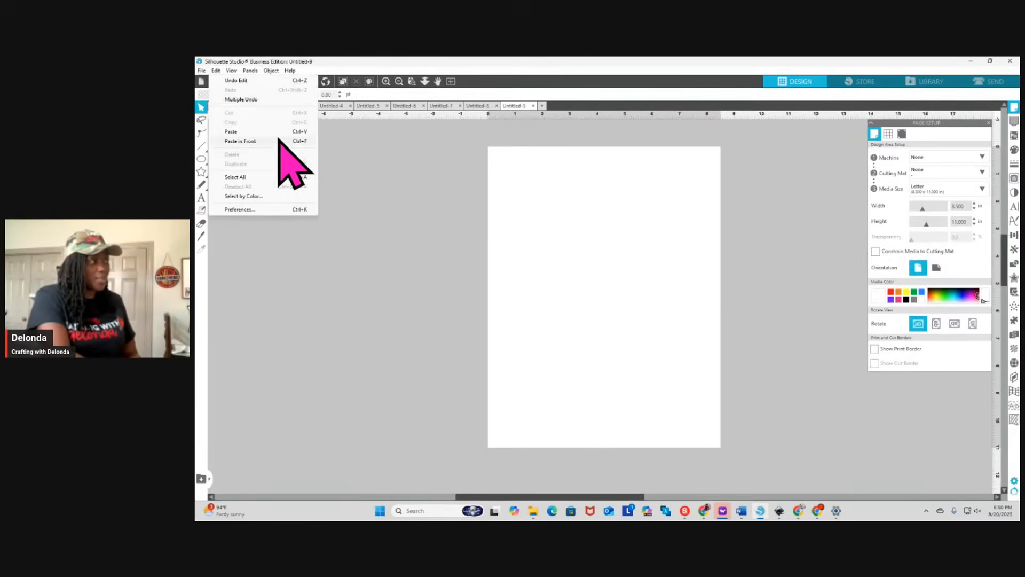
click(202, 69)
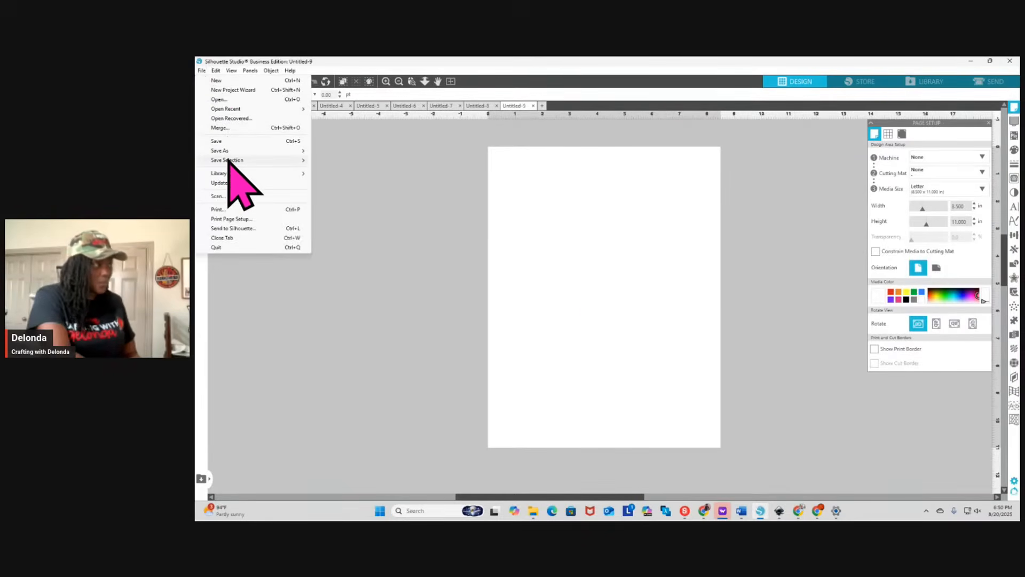
click(227, 128)
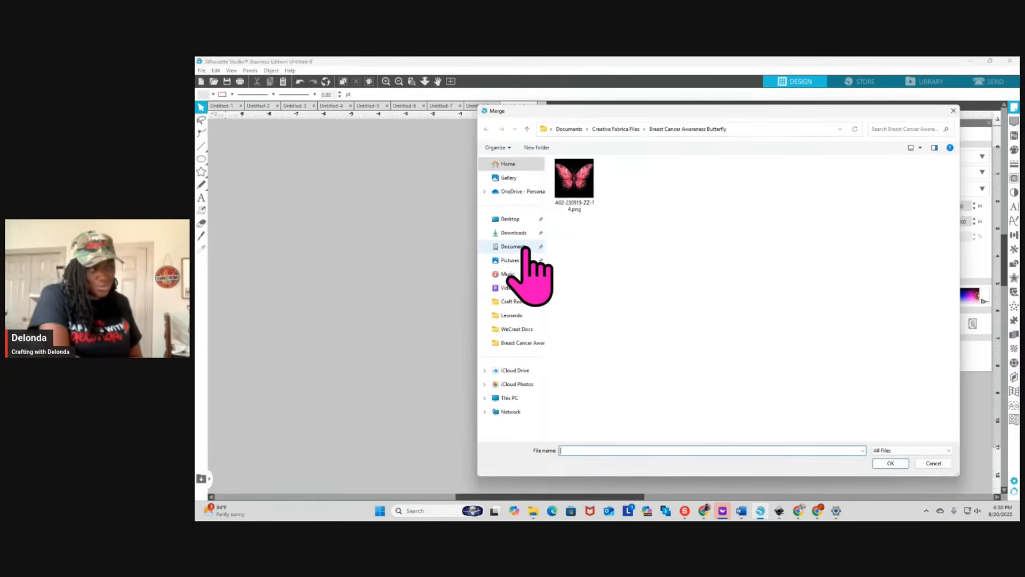
click(525, 247)
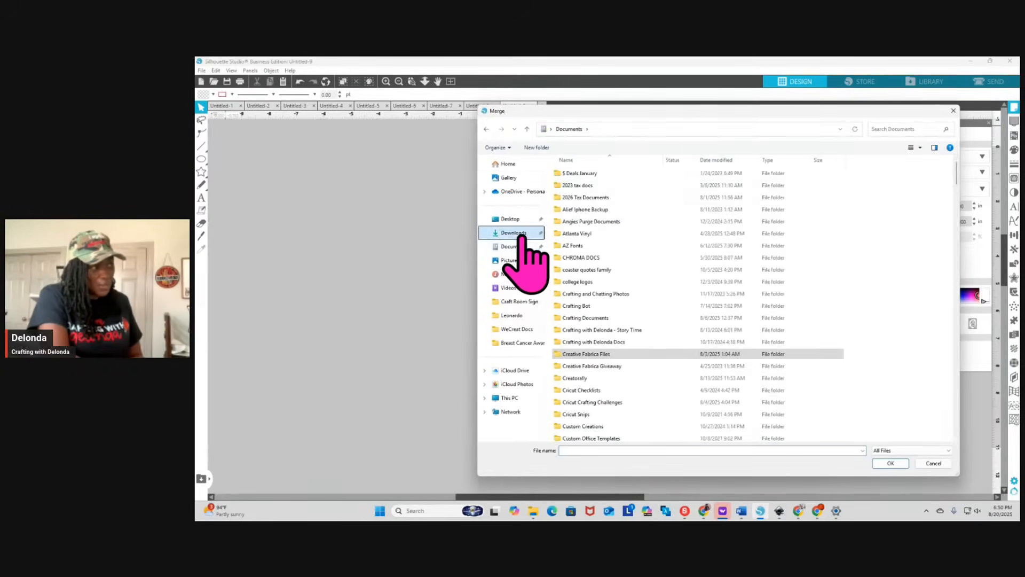
click(515, 233)
click(656, 261)
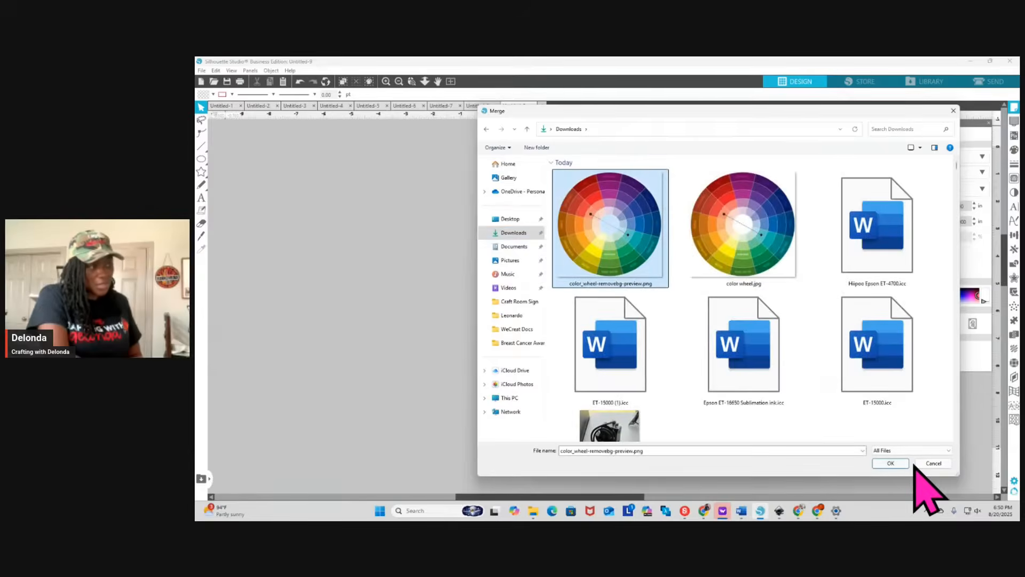
click(889, 463)
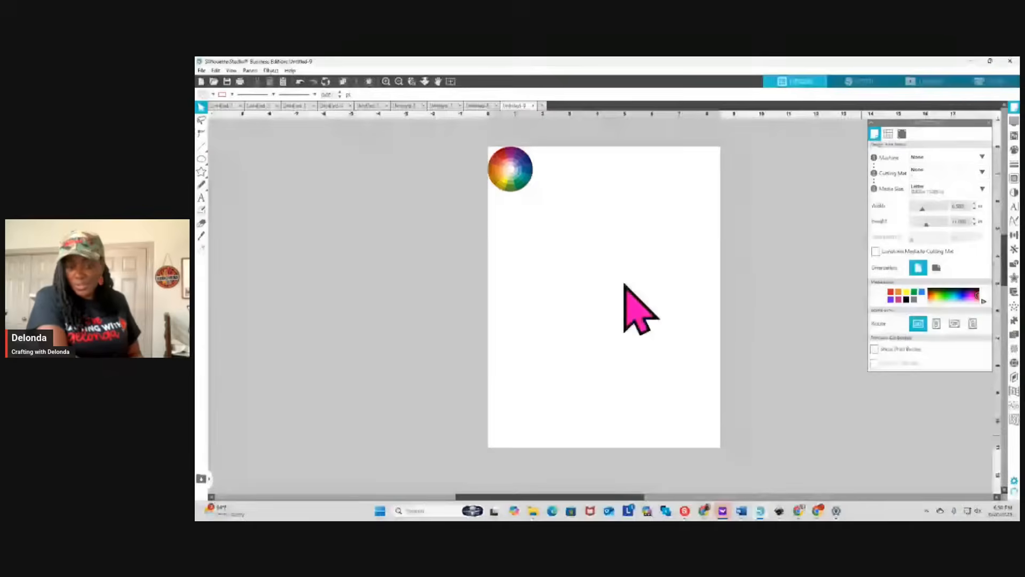
drag(514, 177, 682, 318)
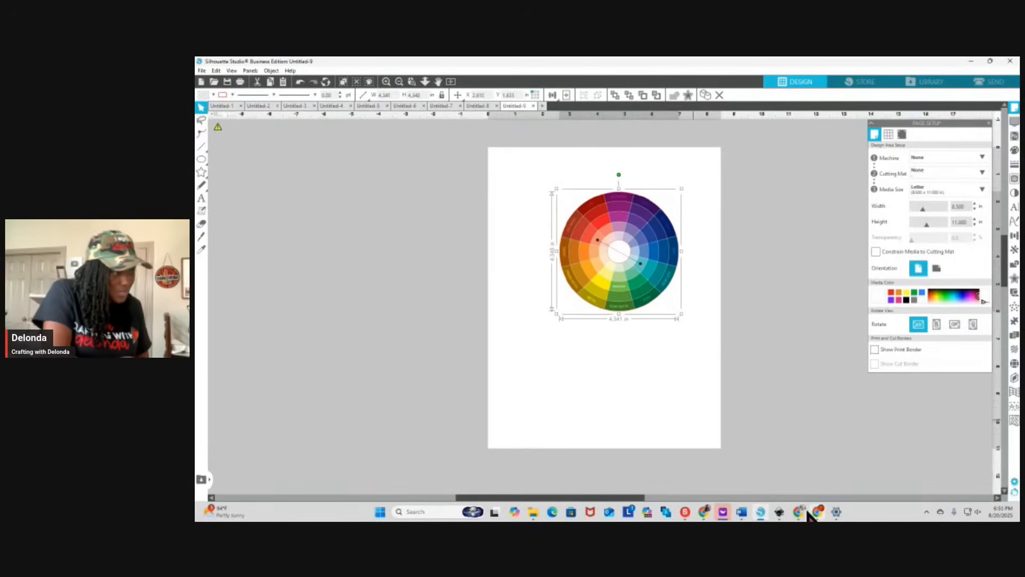
Switch to Leonardo Design Studio to view the "No Color Correction" layout in its design workspace, and return to Silhouette Studio
click(705, 511)
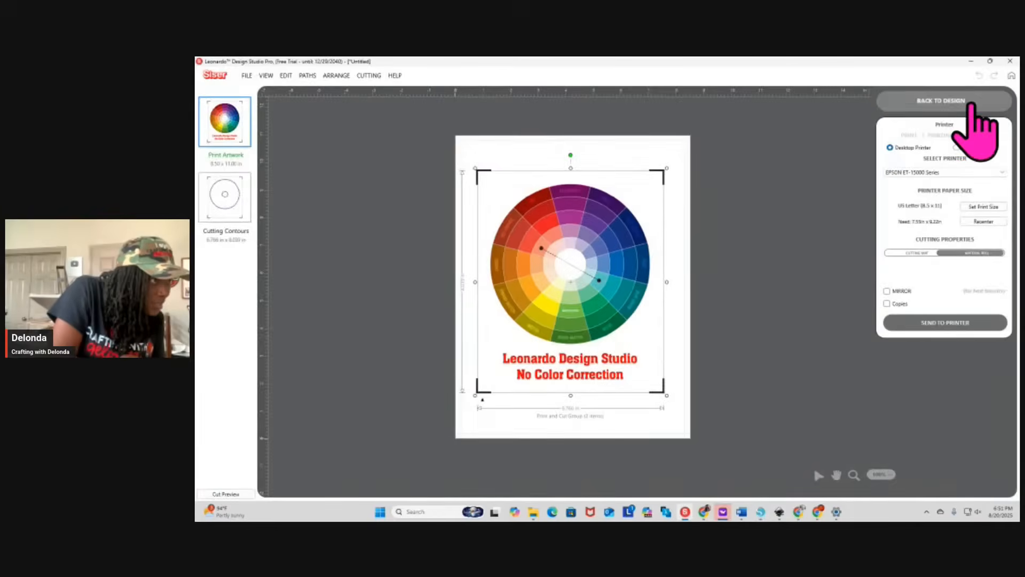
click(966, 101)
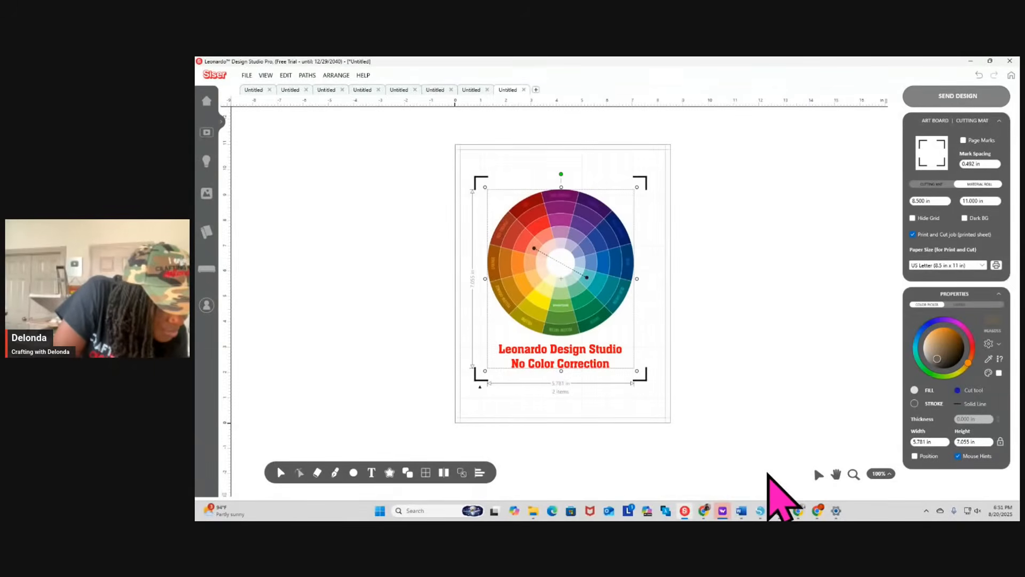
click(760, 511)
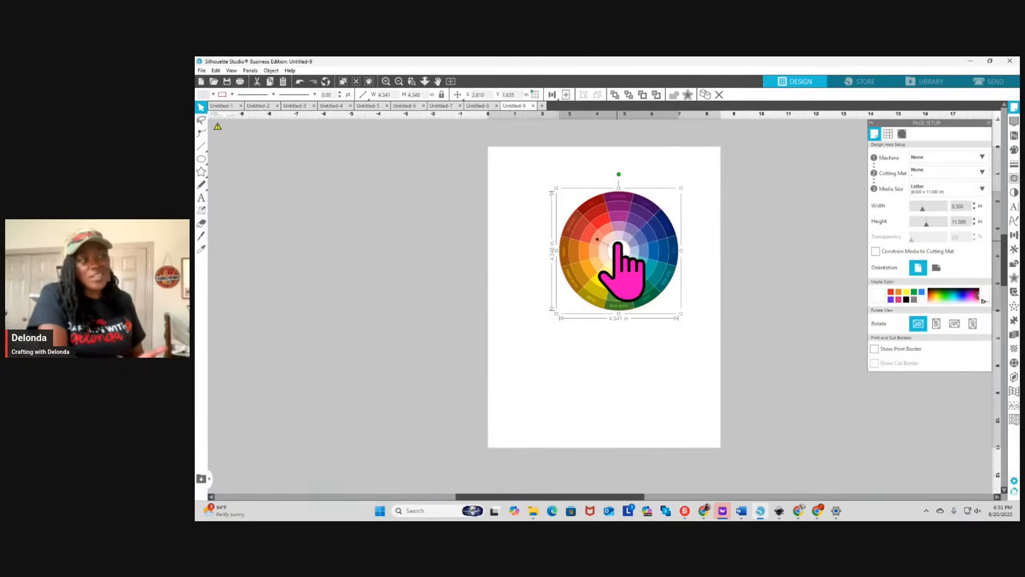
Move the color wheel to the upper middle of the page and check its line color settings
drag(617, 244, 584, 221)
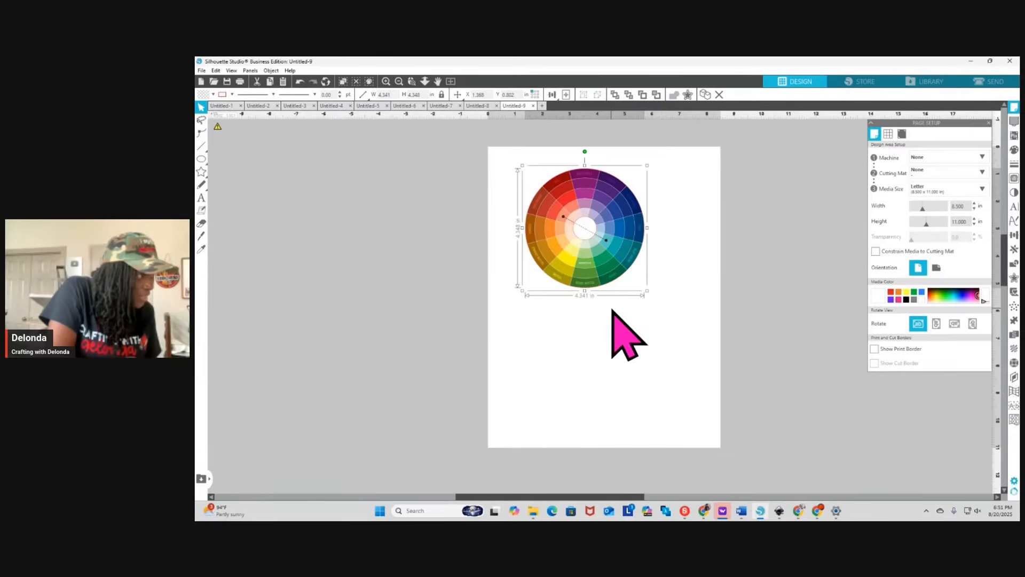
click(1013, 164)
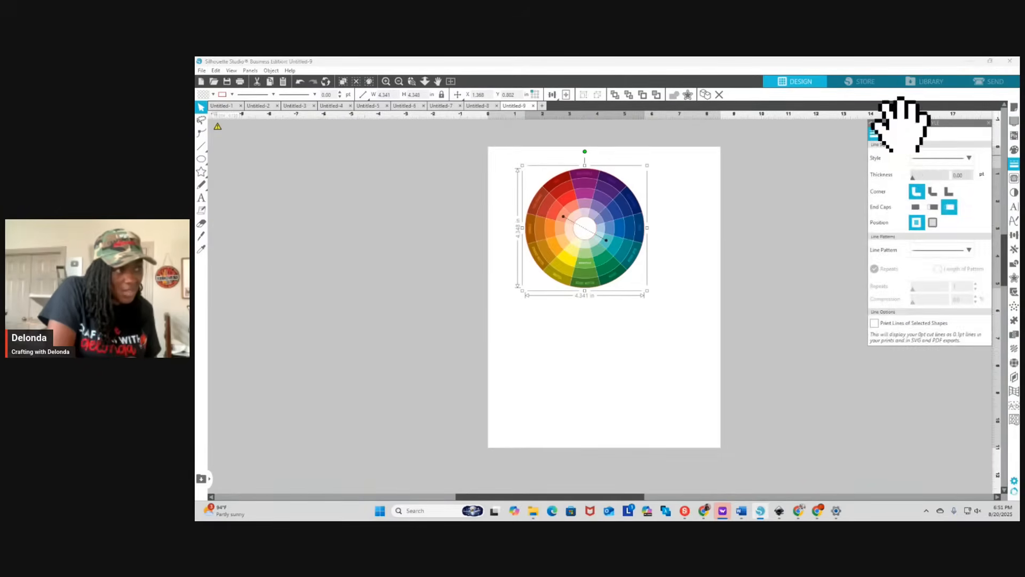
click(888, 133)
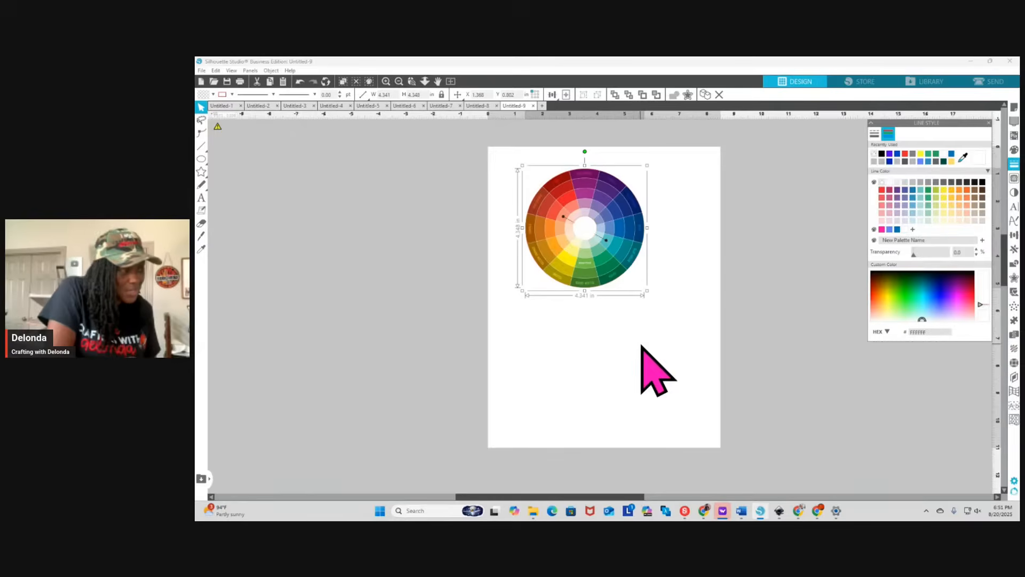
click(572, 344)
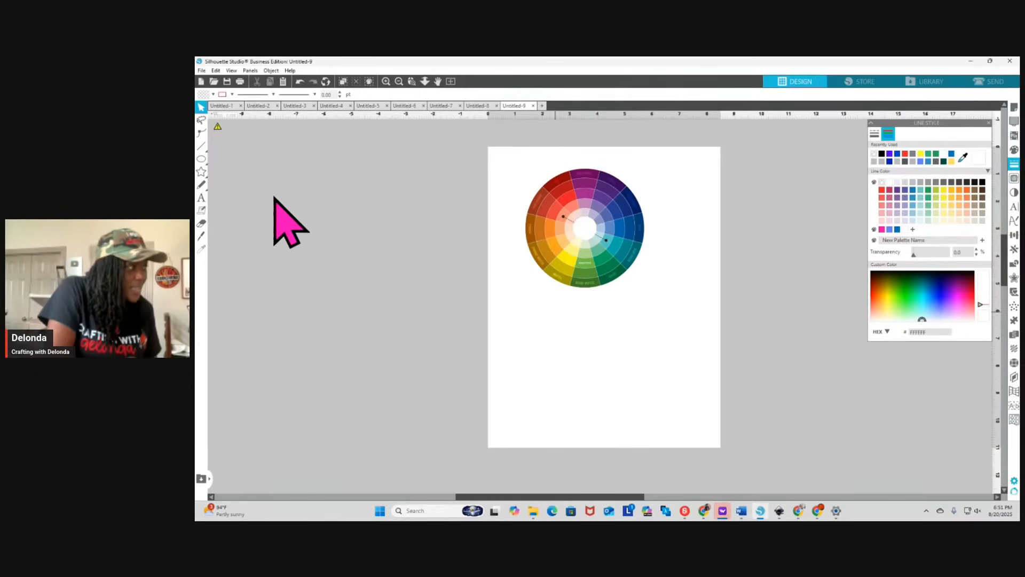
Add a two-line text label below the color wheel reading "Silhouette Studio" and "Sublimation Preset"
click(202, 198)
click(563, 298)
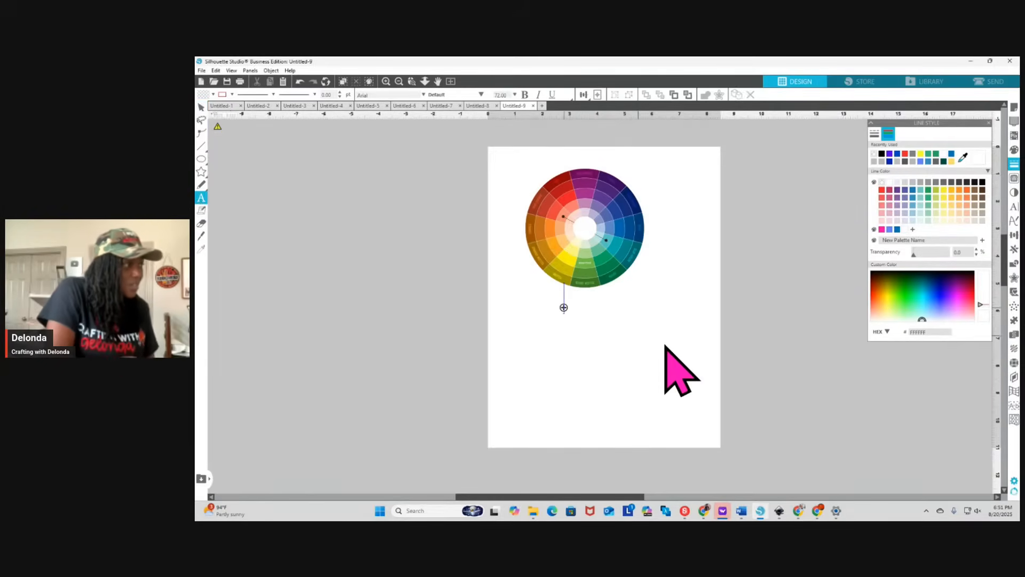
click(563, 307)
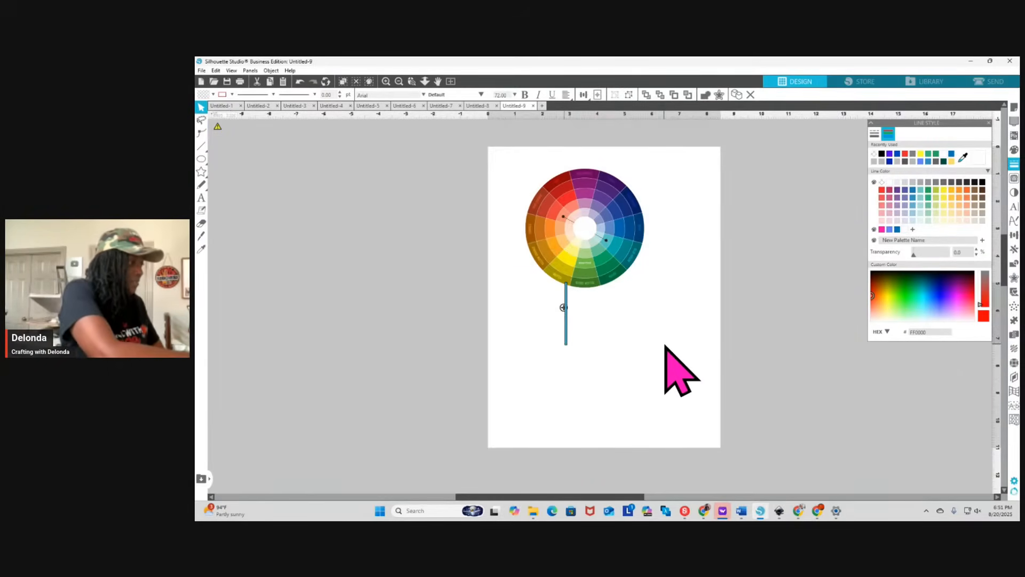
text(Sil)
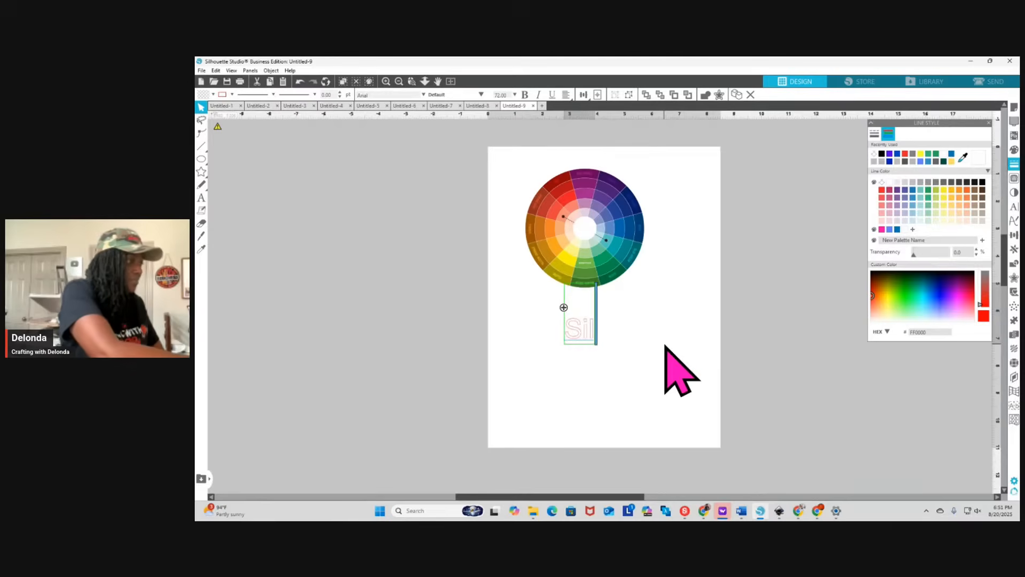
text(houette)
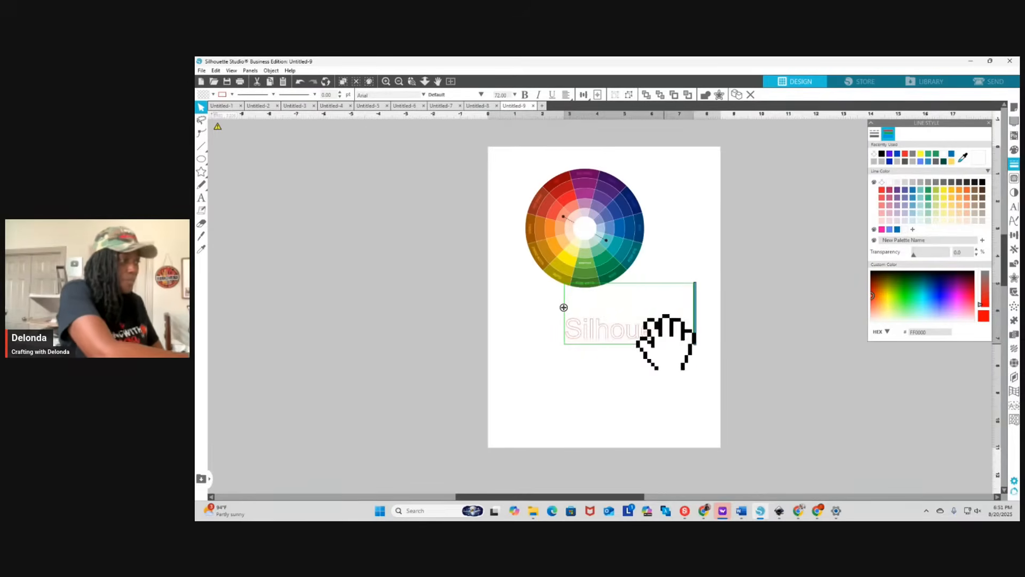
text( Studio)
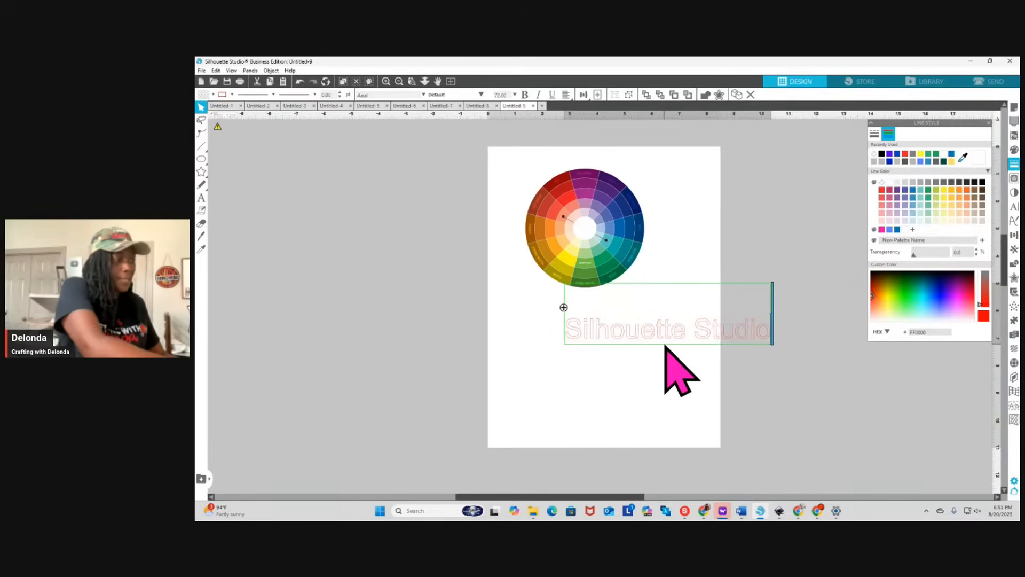
key(Return)
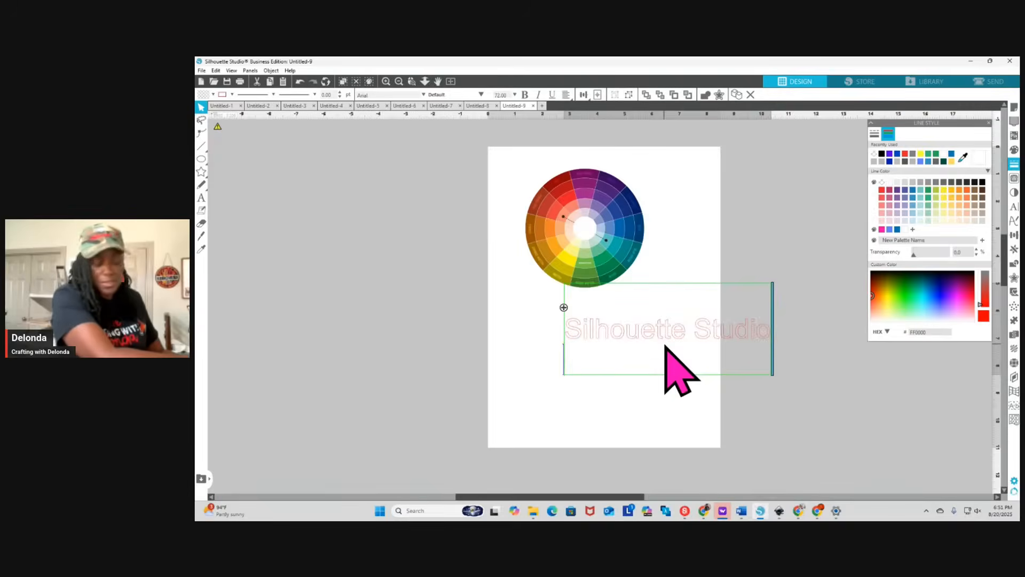
text(Sublima)
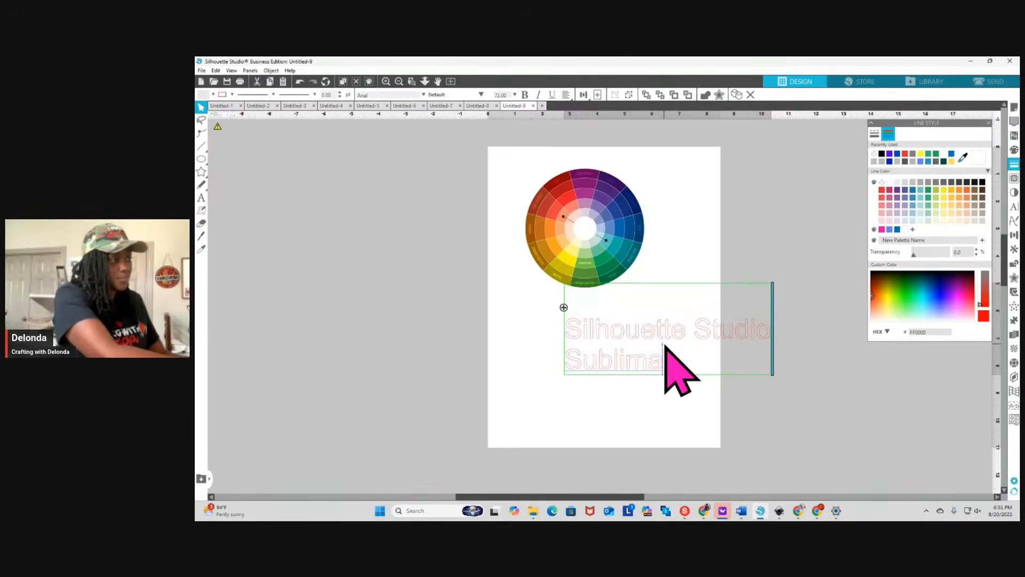
text(tion Preset)
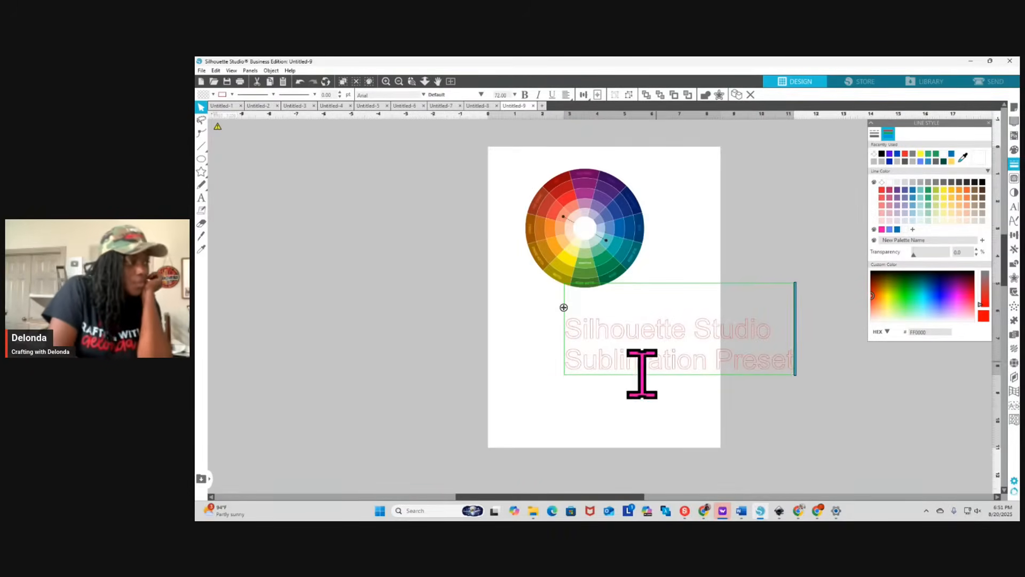
key(Escape)
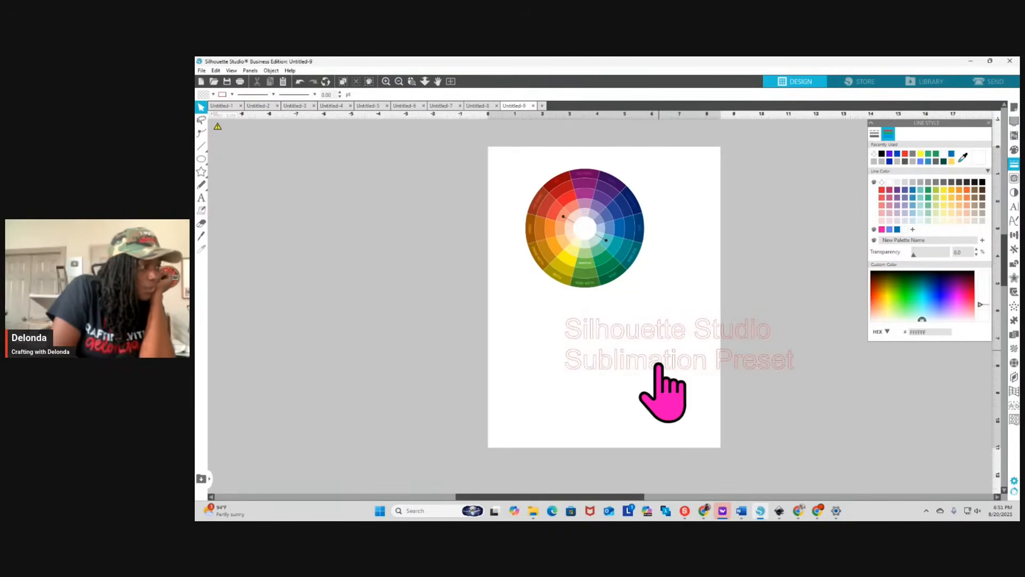
Fill the "Silhouette Studio Sublimation Preset" text with red and remove its outline color
click(661, 363)
click(1013, 150)
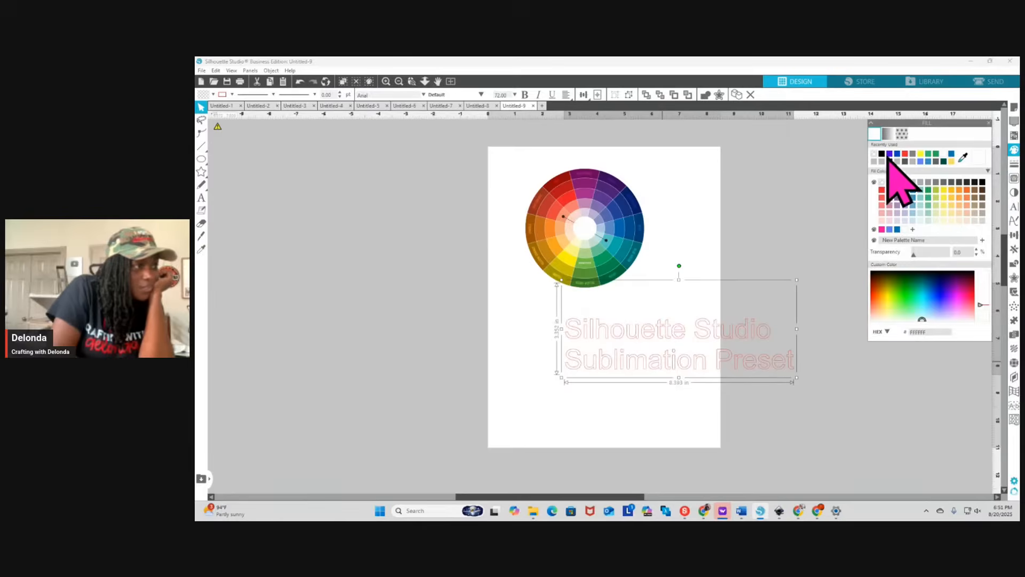
click(905, 154)
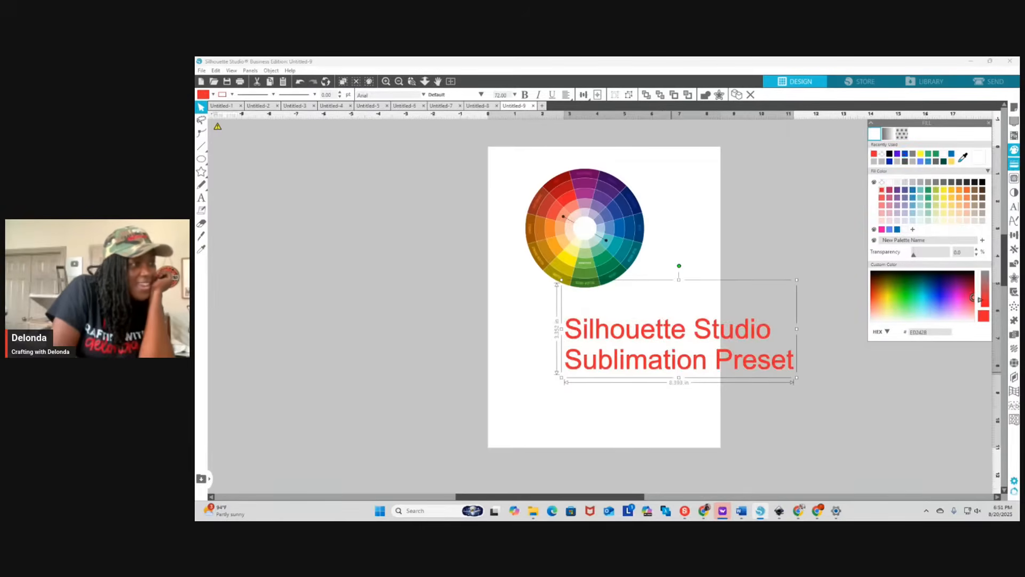
click(1014, 164)
click(888, 133)
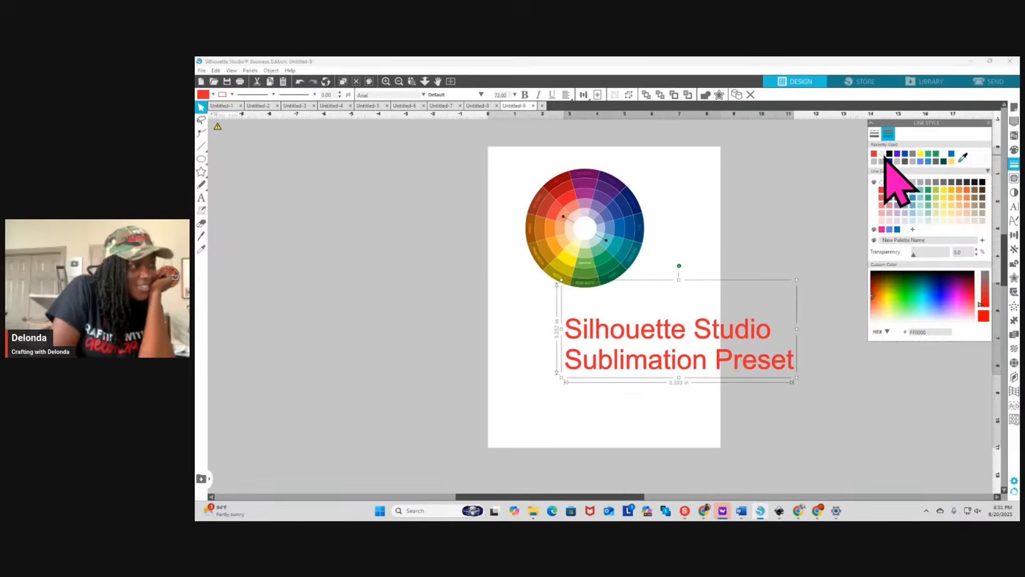
click(881, 157)
Move the text beneath the color wheel, ungroup and regroup its letters, and scale it to about 4.38 in wide
drag(691, 376, 617, 338)
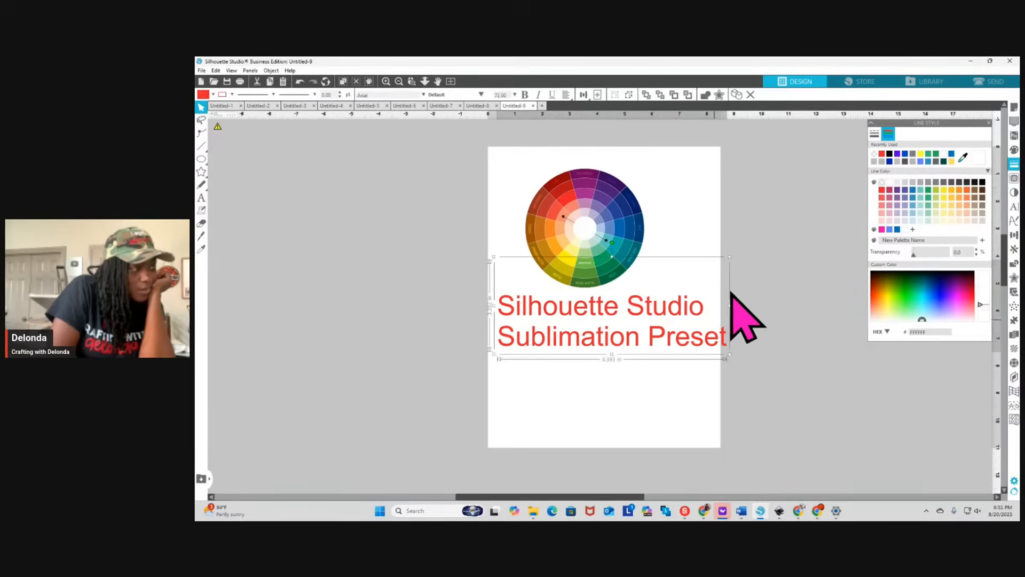
right_click(653, 341)
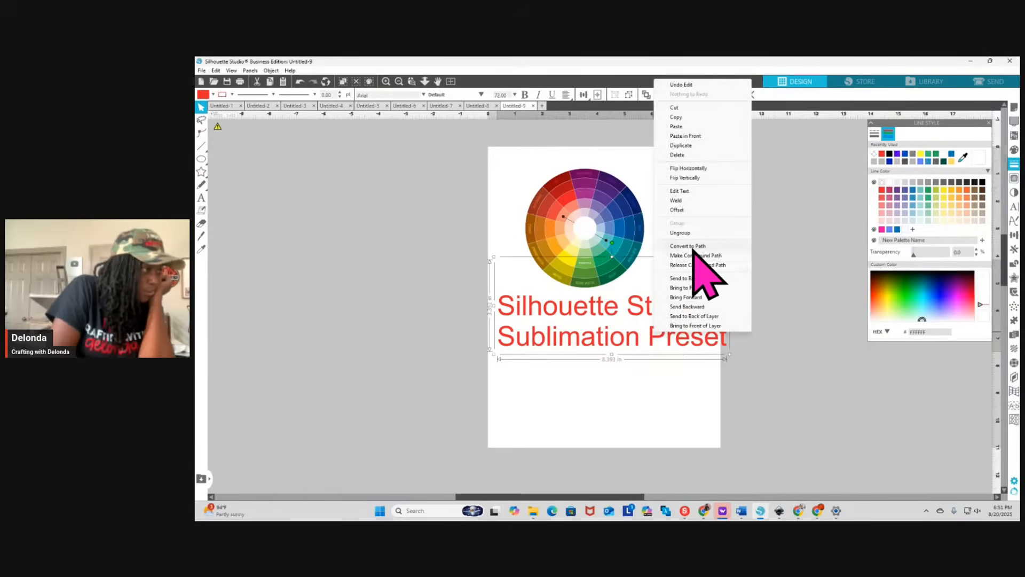
click(689, 233)
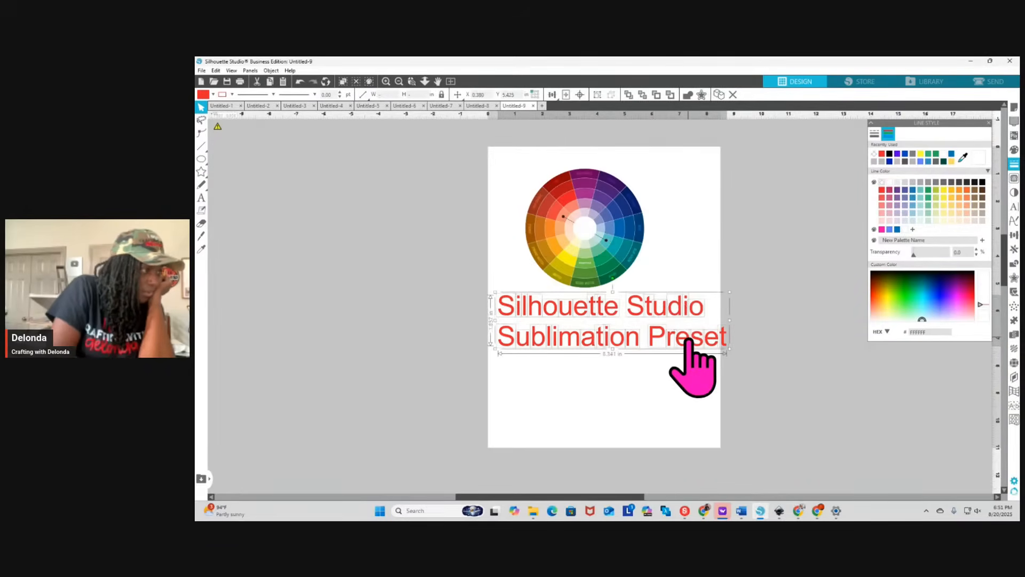
right_click(689, 344)
click(716, 238)
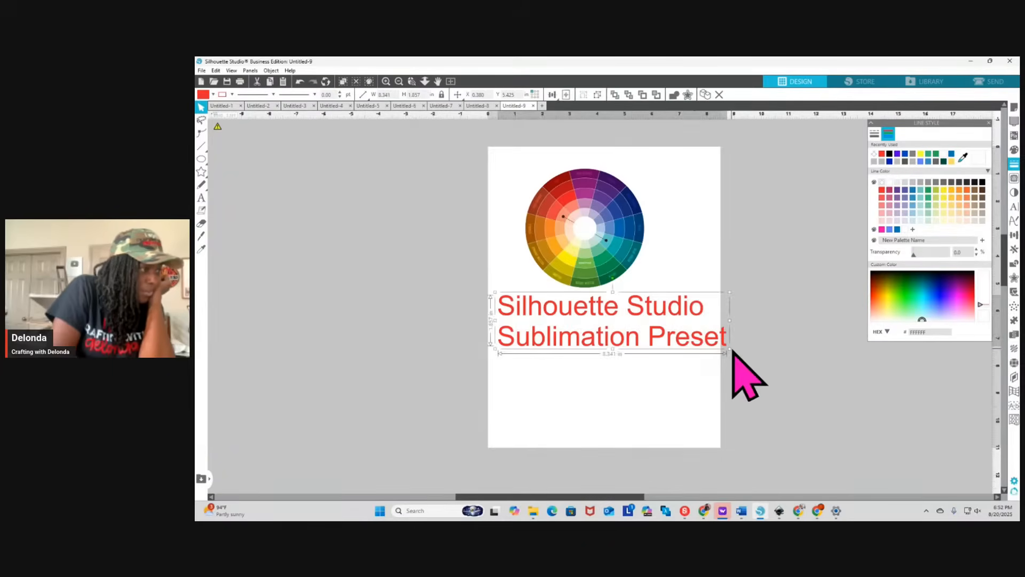
drag(728, 348, 606, 321)
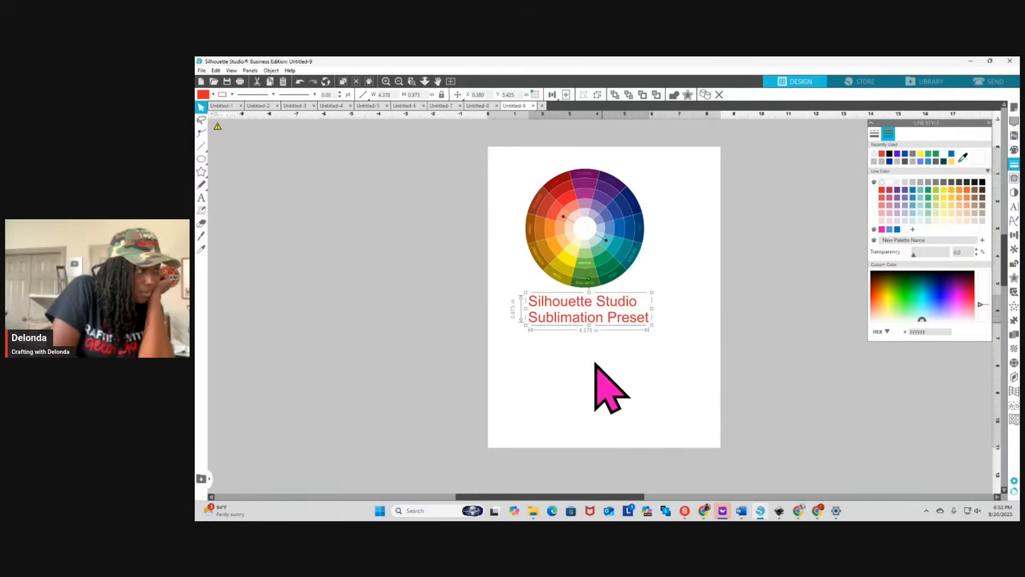
Align the color wheel and its Sublimation Preset label at their centers and group them
click(513, 178)
drag(513, 178, 646, 347)
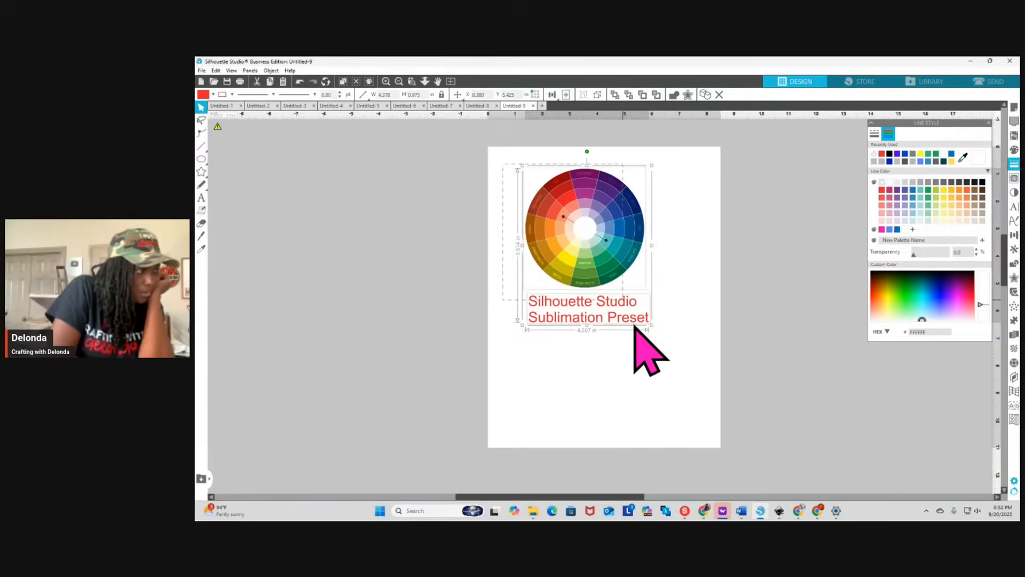
click(267, 70)
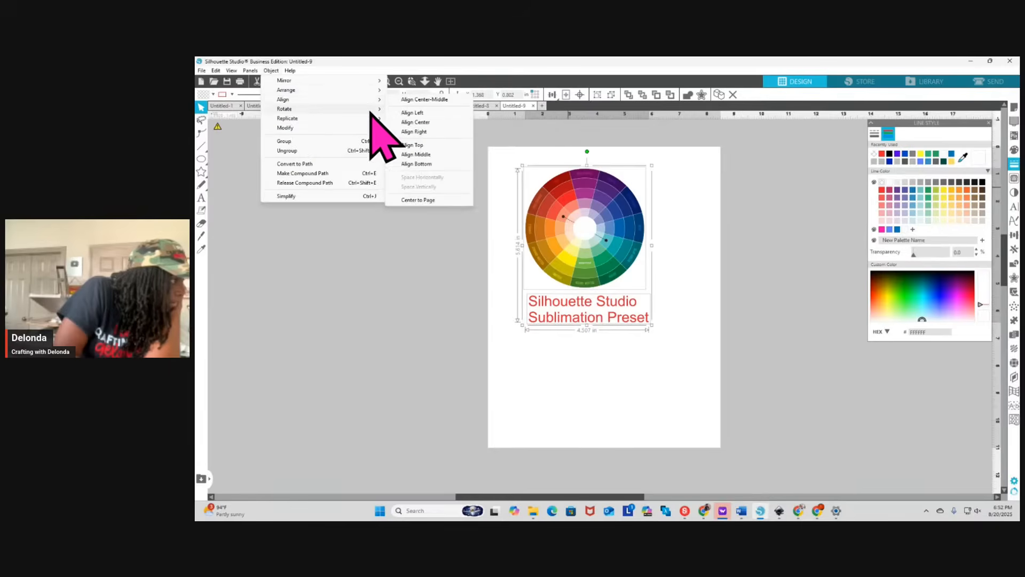
click(429, 123)
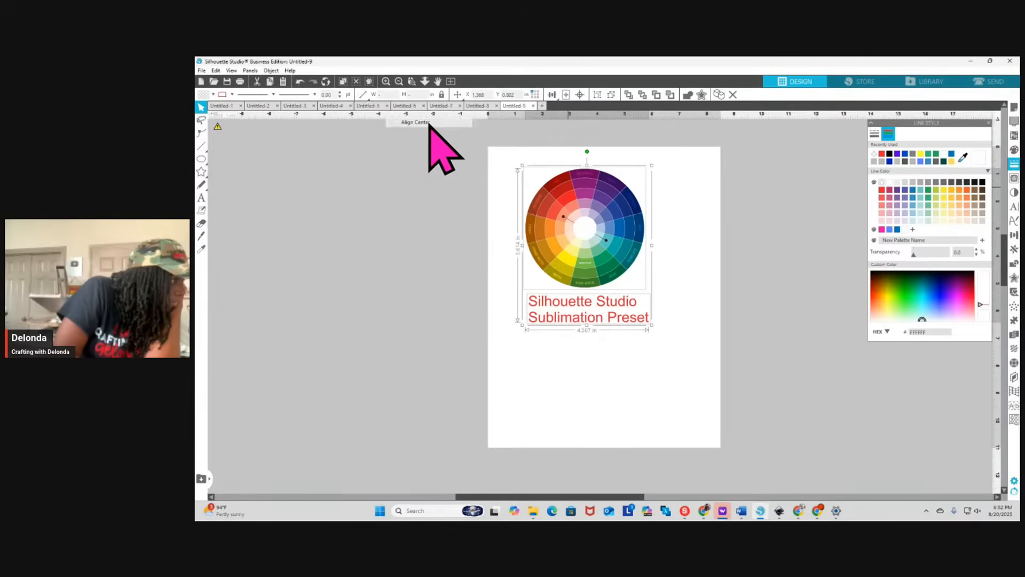
right_click(596, 271)
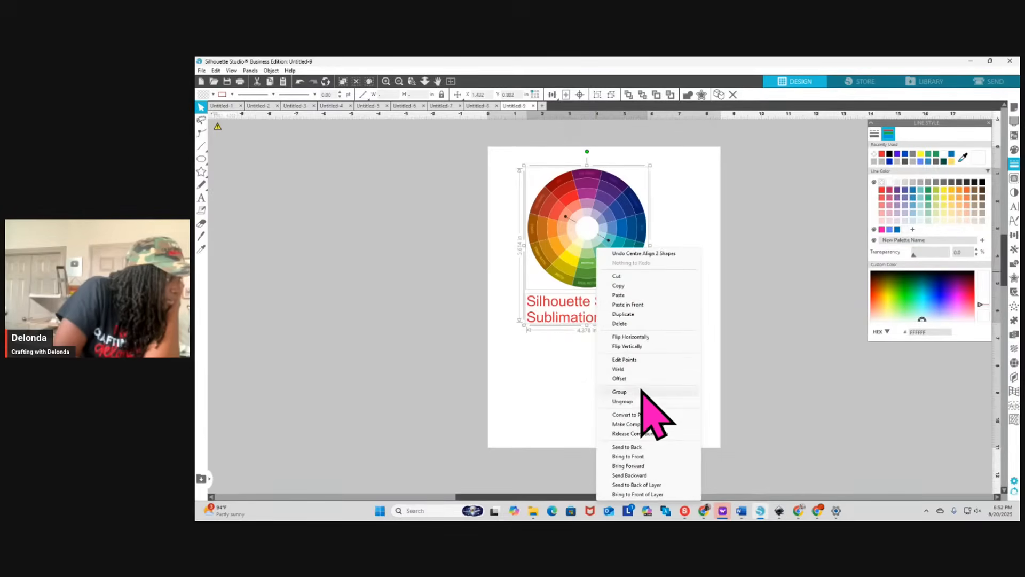
click(639, 392)
Start printing the color wheel page and open the printing preferences for the EPSON ET-15000 Series
click(201, 70)
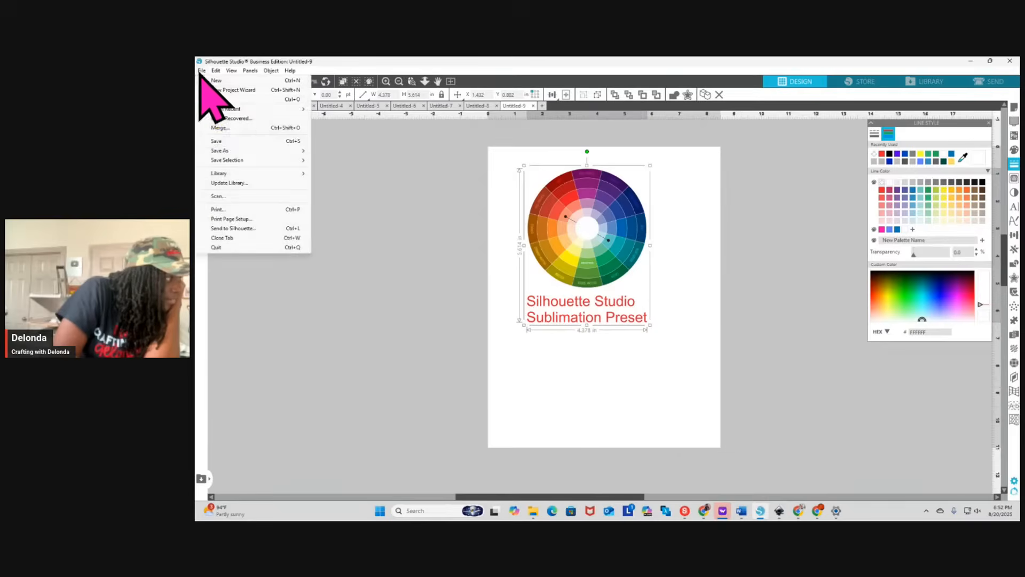
click(225, 209)
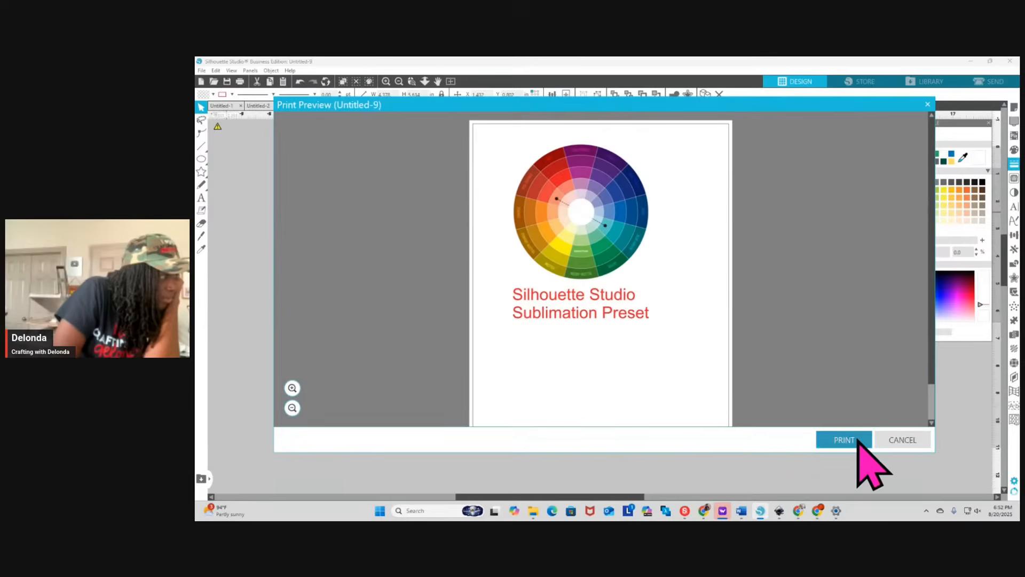
click(857, 442)
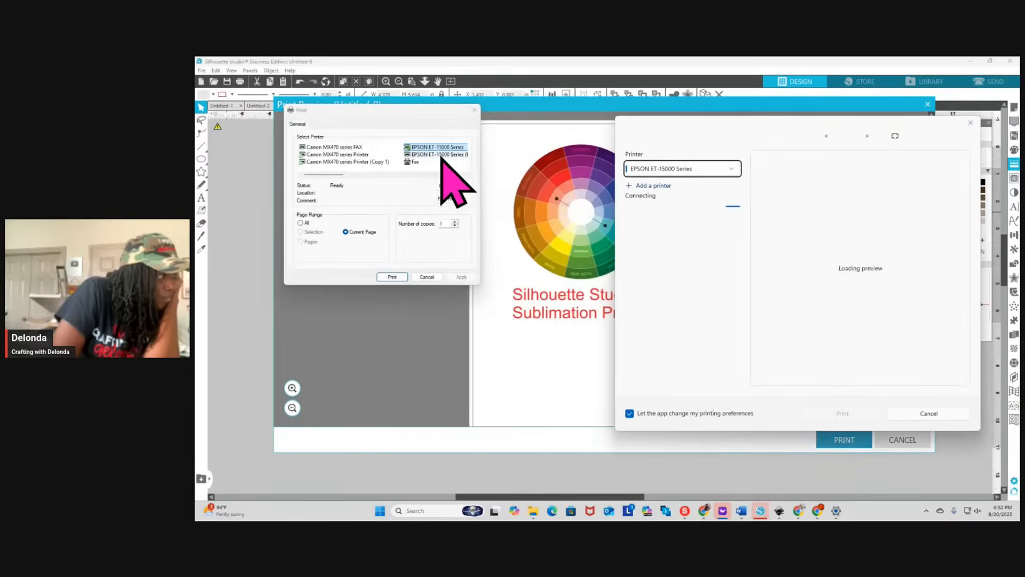
click(453, 187)
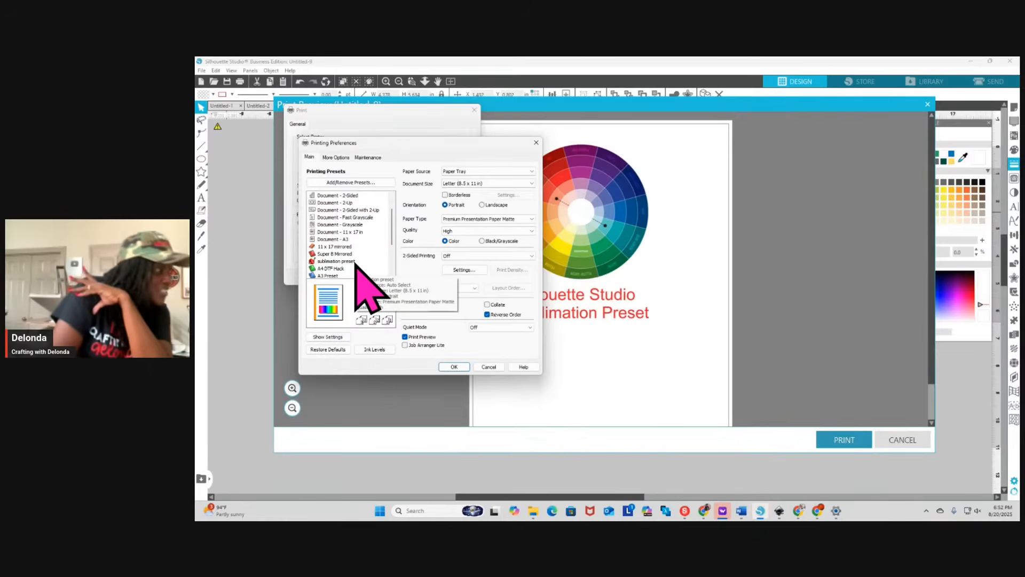
Apply the last sublimation preset in the preset list and print the page through the print preview
scroll(350, 246, down, 2)
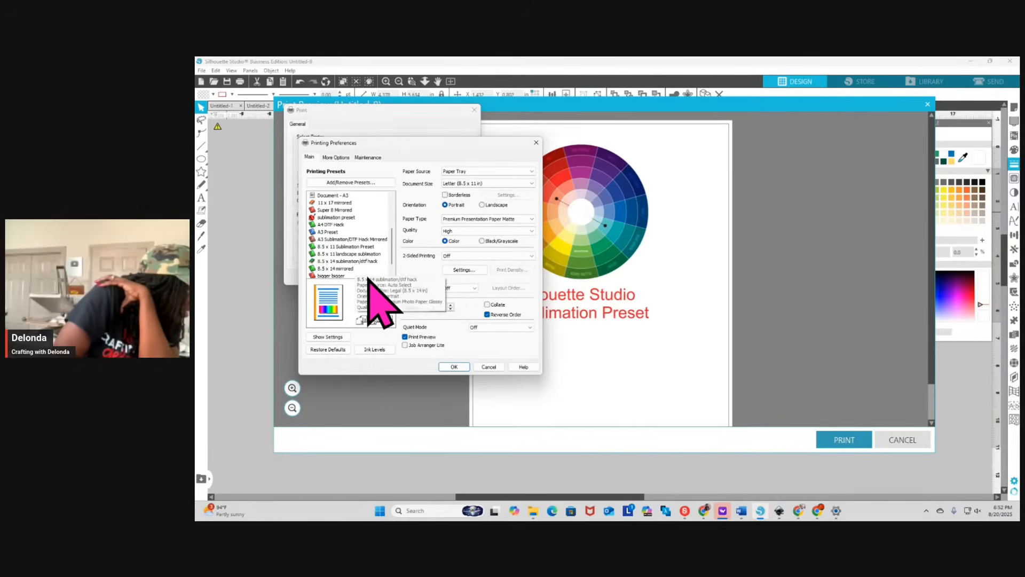
scroll(363, 273, down, 1)
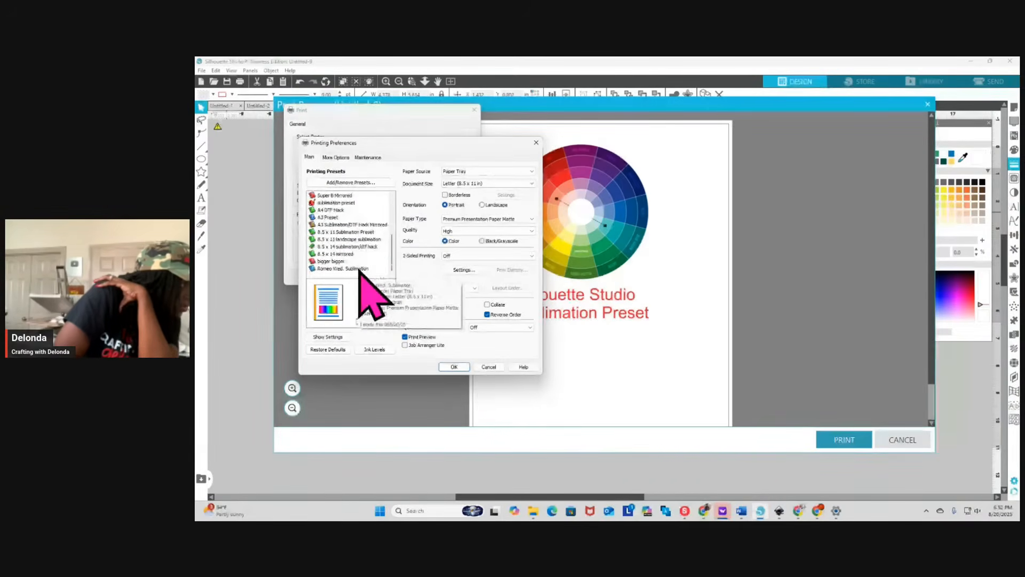
click(359, 268)
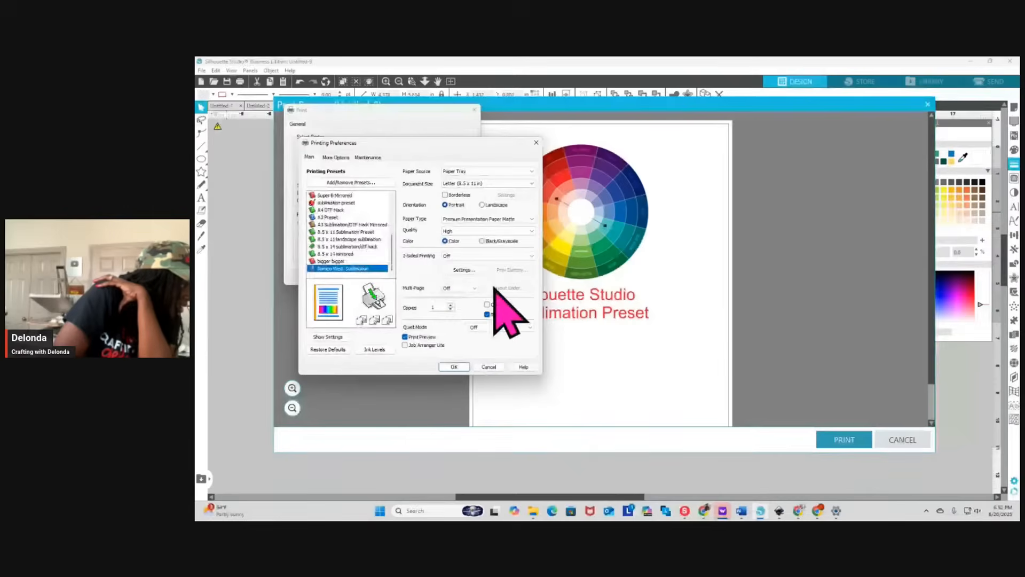
click(446, 366)
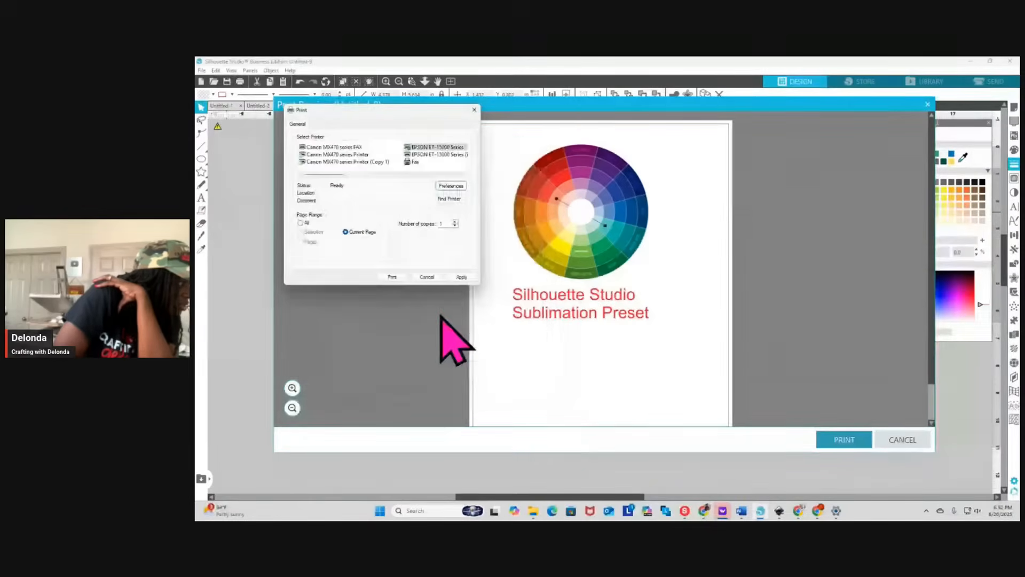
click(392, 277)
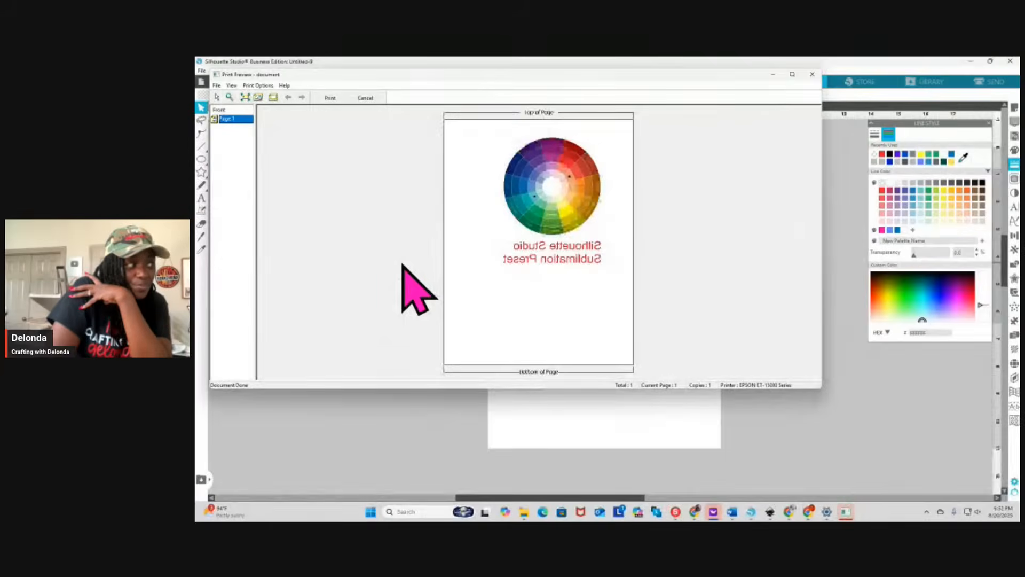
click(329, 99)
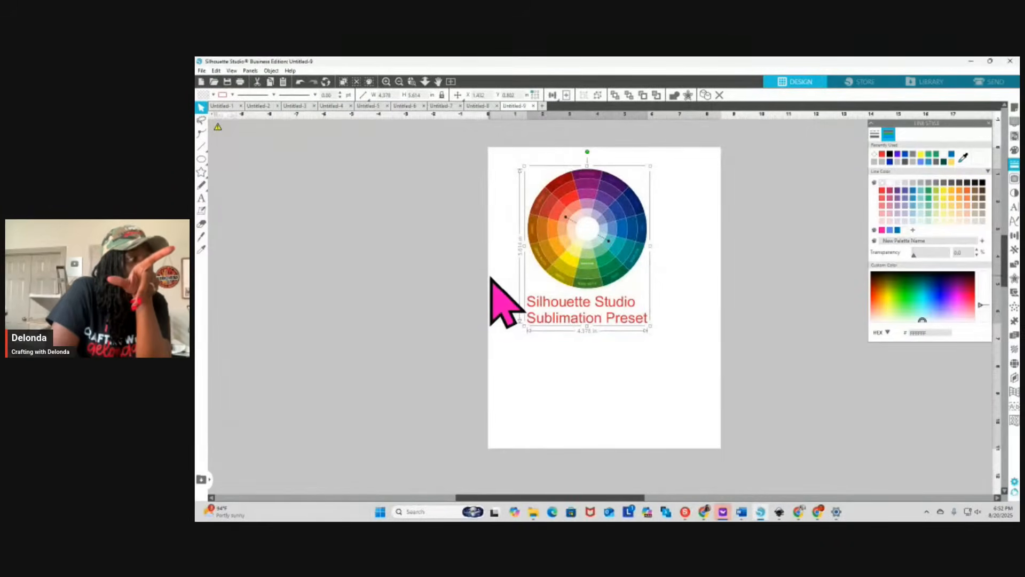
Ungroup the color wheel from its label and move the Sublimation Preset text off the page to its left
right_click(630, 316)
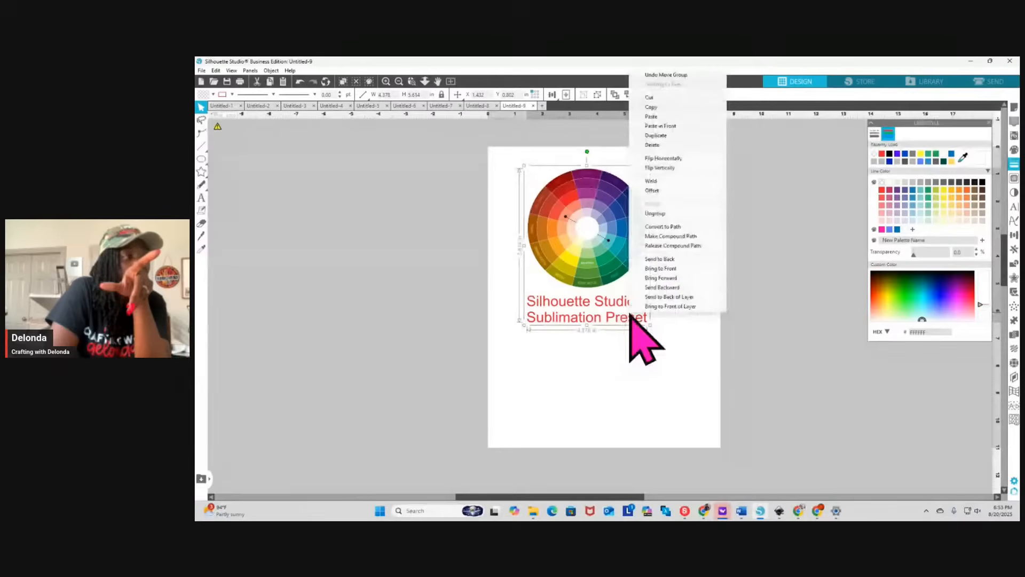
click(666, 214)
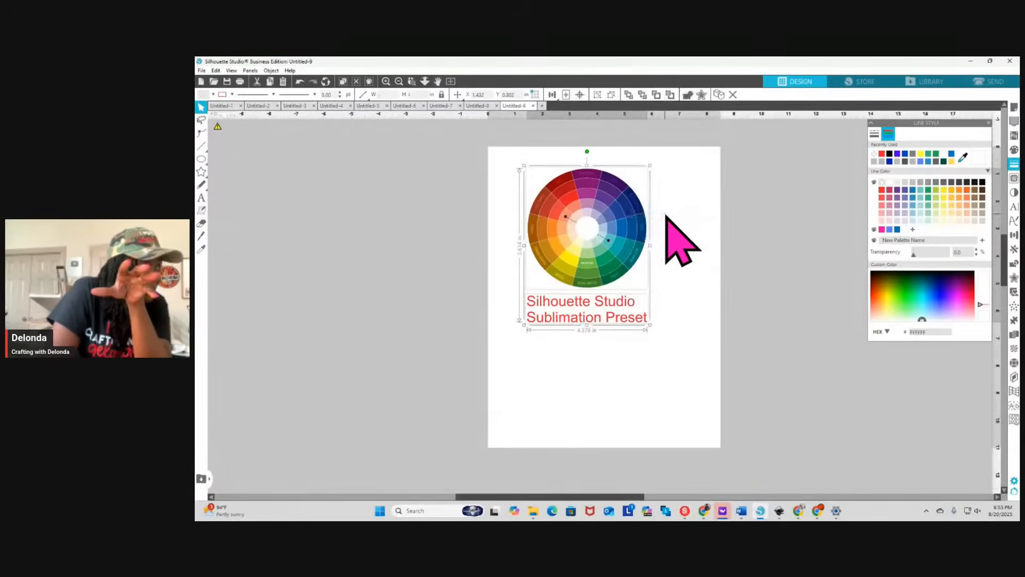
click(623, 366)
click(618, 319)
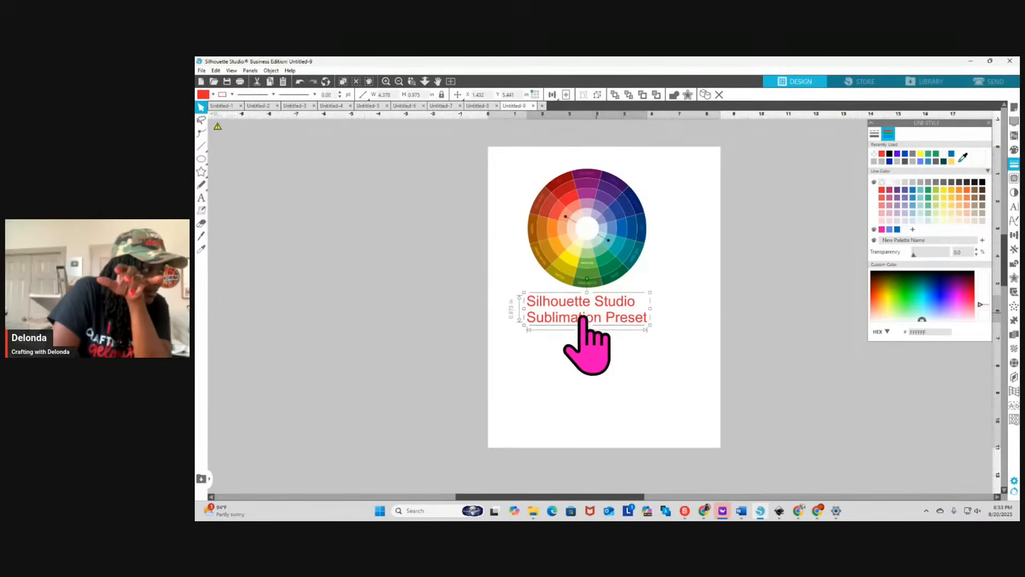
drag(586, 316, 420, 312)
Add a two-line text label below the color wheel reading "Silhouette Studio" and "ICC Profile"
click(201, 198)
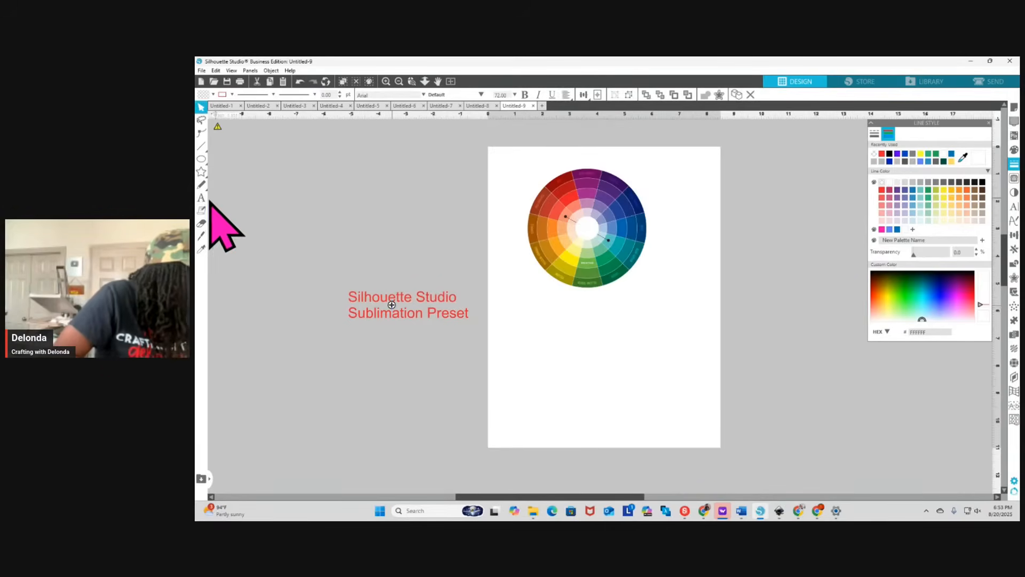
click(553, 323)
key(Escape)
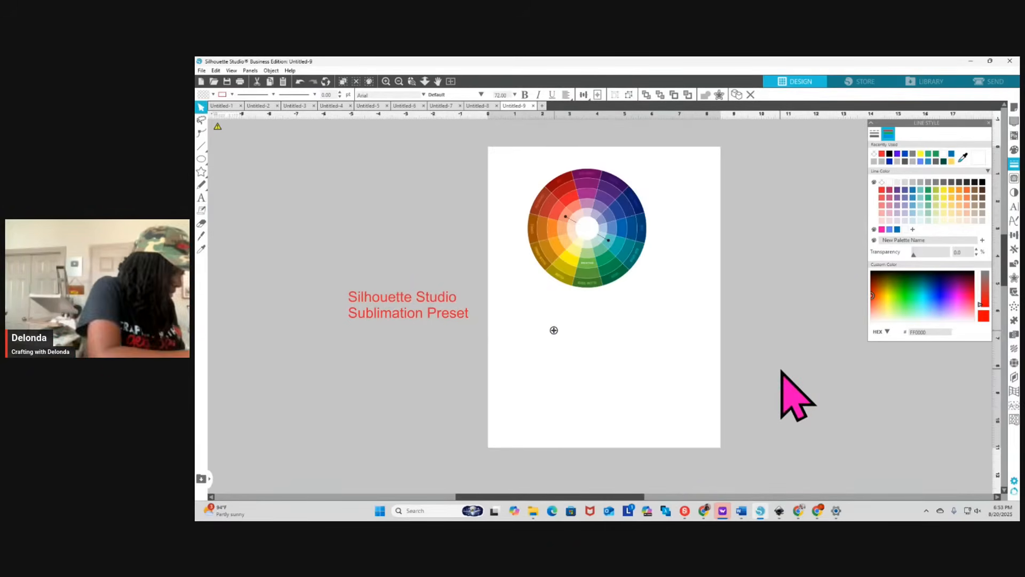
text(Silh)
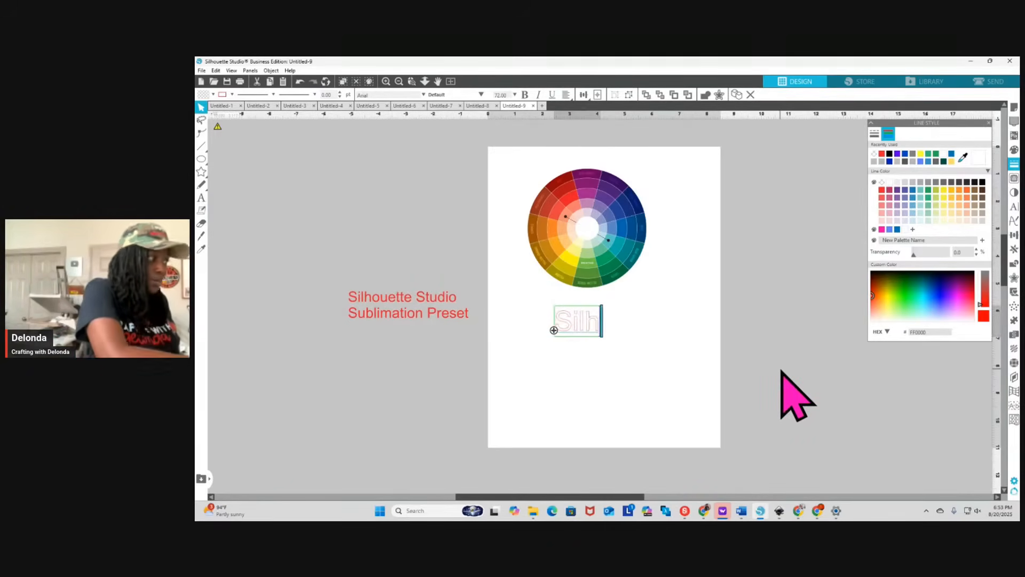
text(ouette Studio)
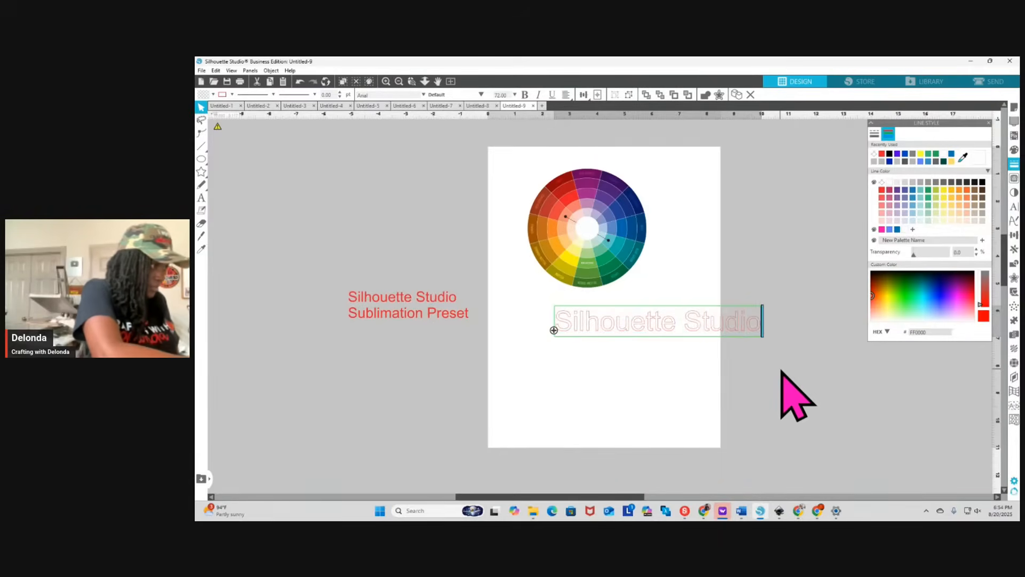
key(Return)
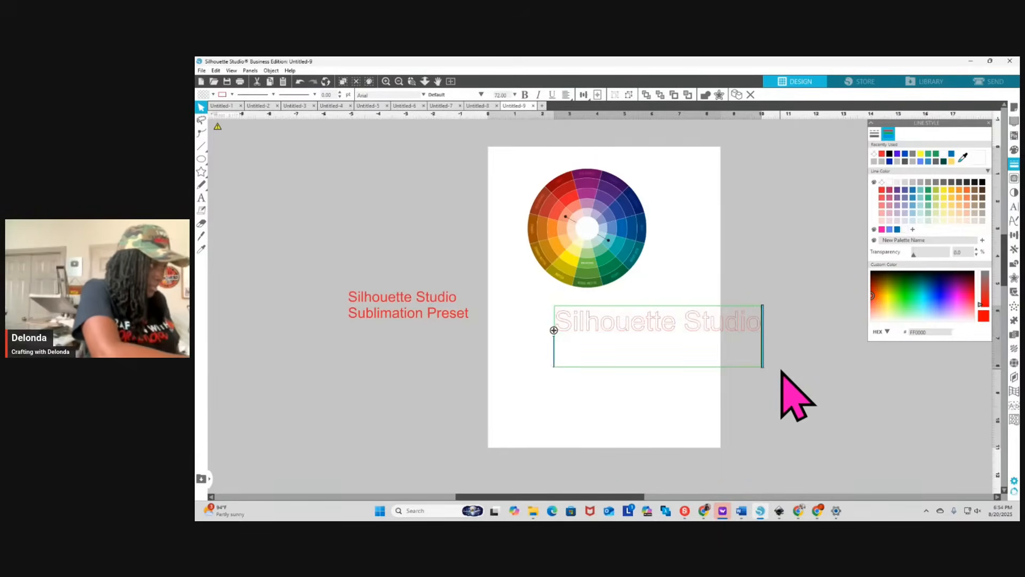
text(ICC)
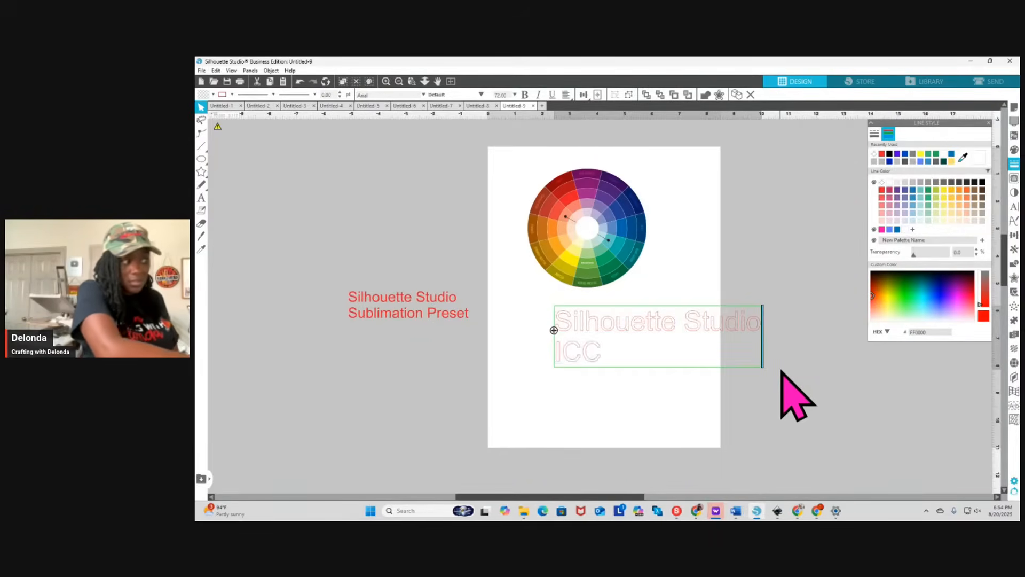
text( Profile)
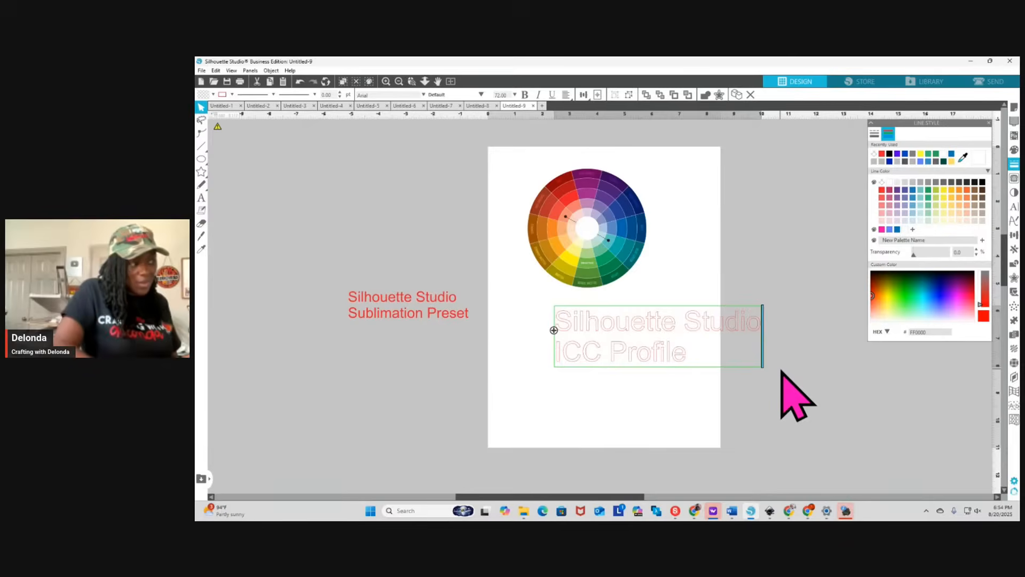
Scale the "Silhouette Studio ICC Profile" text to about 4.4 in wide and place it beneath the color wheel
click(676, 353)
click(676, 353)
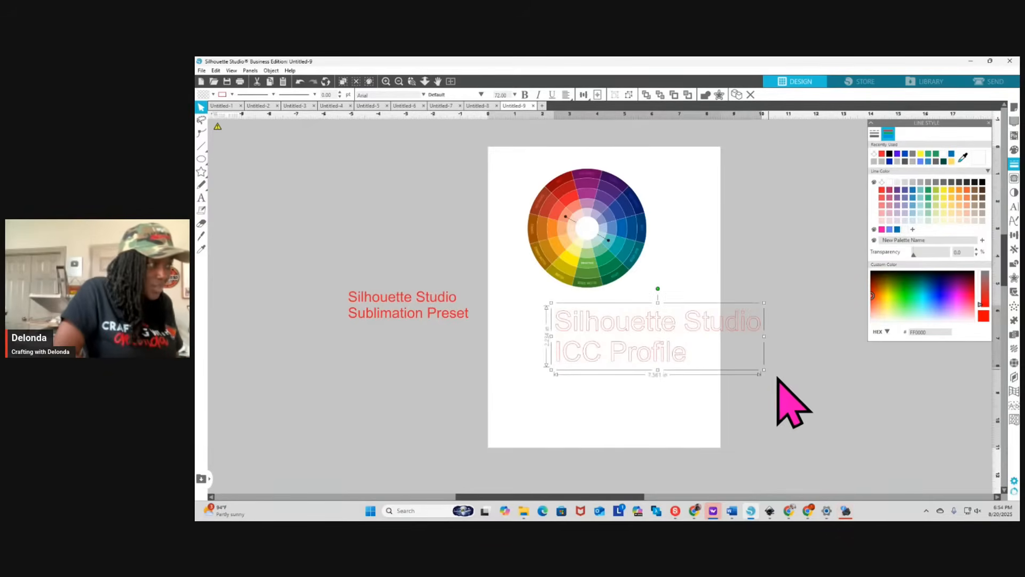
drag(733, 354, 675, 339)
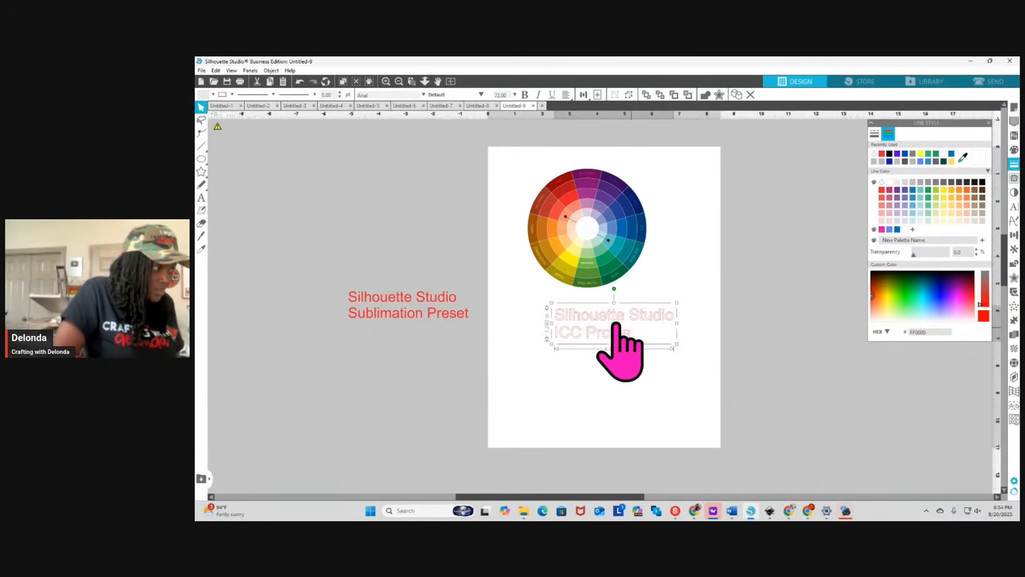
drag(612, 321, 589, 316)
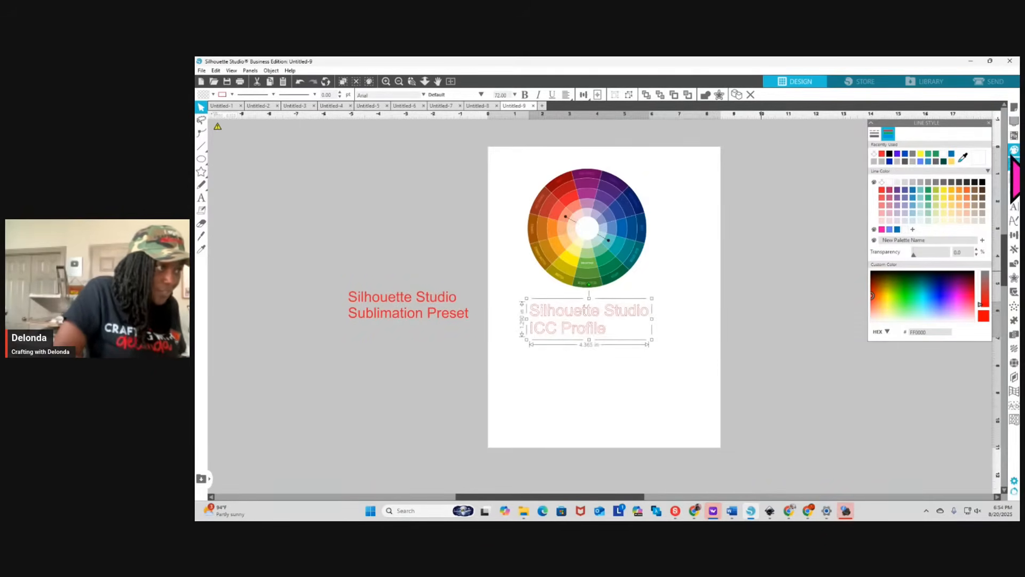
Fill the "Silhouette Studio ICC Profile" text with red and remove its outline color
click(1014, 150)
click(883, 156)
click(1014, 164)
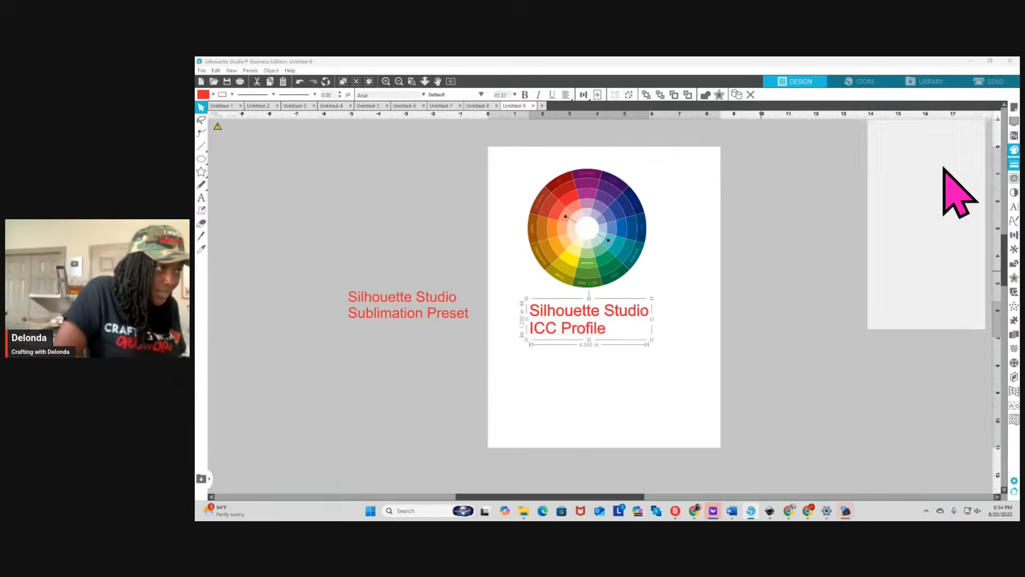
click(888, 134)
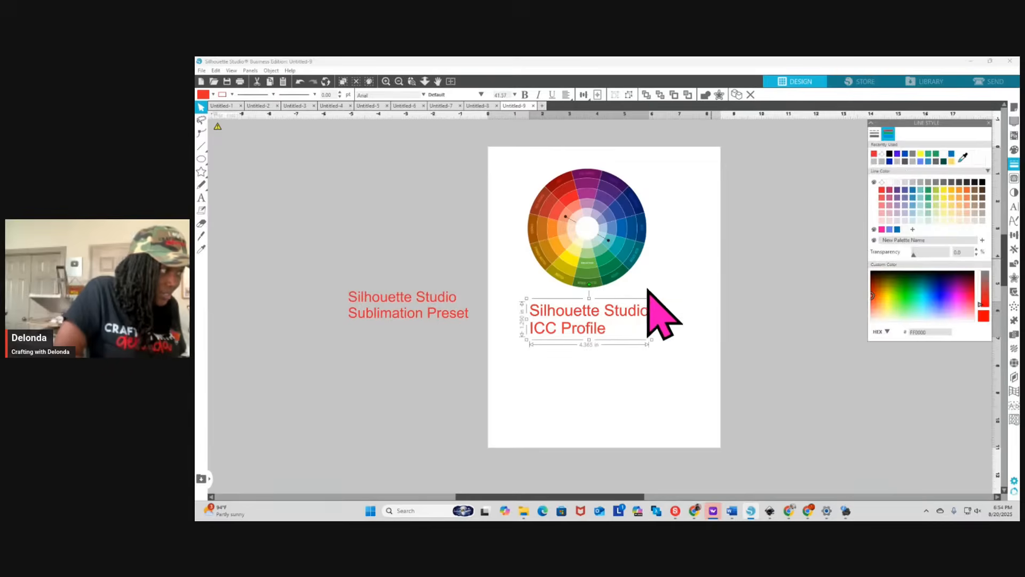
Move the ICC Profile label closer to the color wheel and center it horizontally on the page
drag(588, 321, 590, 312)
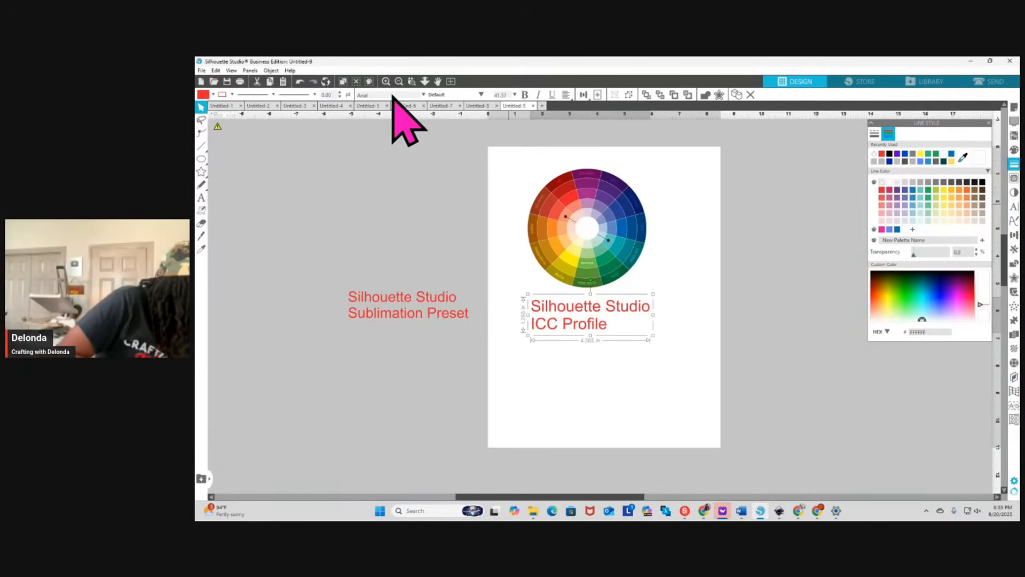
click(271, 70)
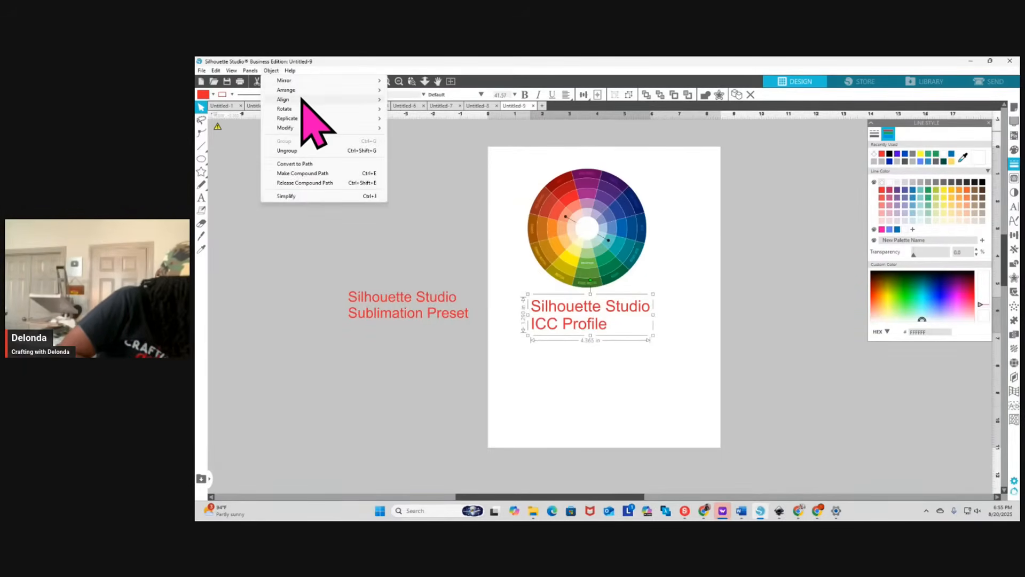
mouse_move(302, 100)
click(436, 132)
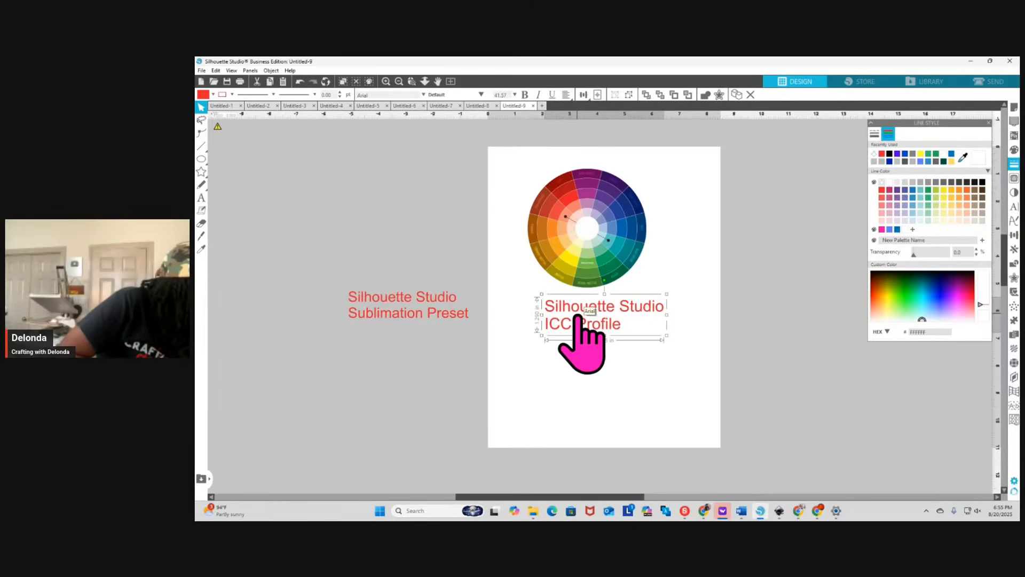
Align the color wheel and the "Silhouette Studio ICC Profile" label to a common horizontal center
click(581, 275)
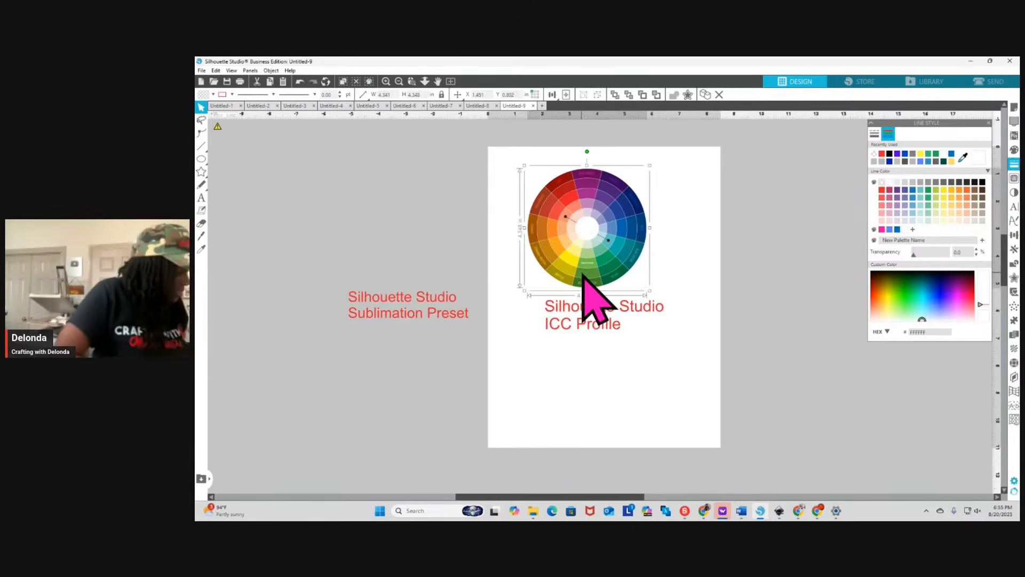
shift+click(602, 325)
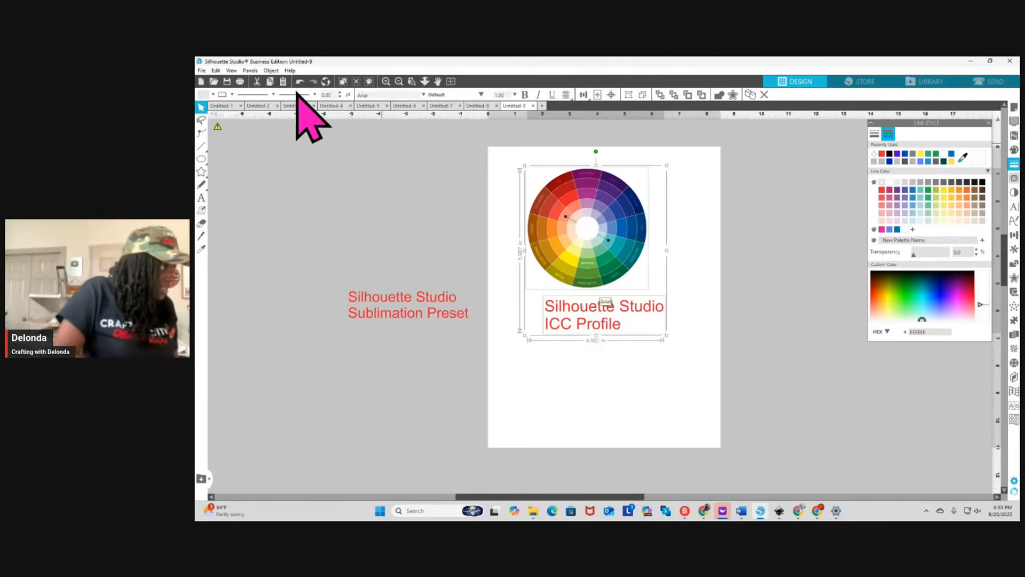
click(271, 71)
mouse_move(283, 100)
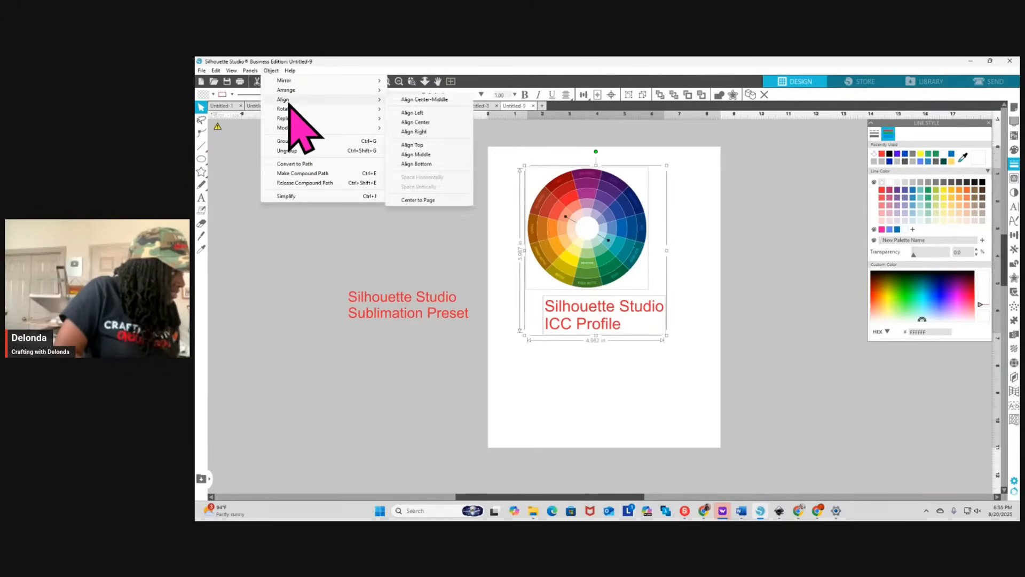
click(421, 123)
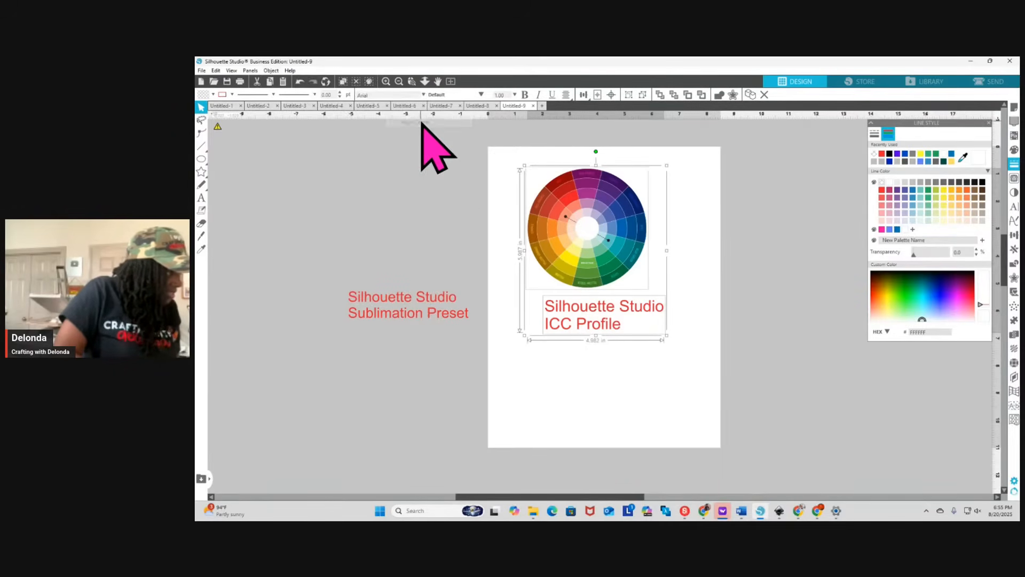
click(578, 363)
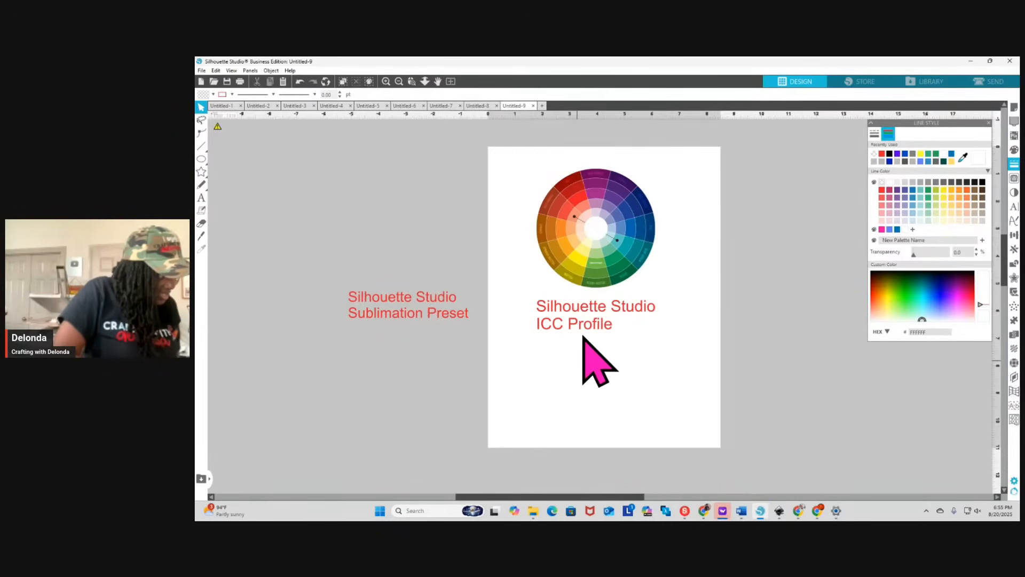
Group the color wheel with the "Silhouette Studio ICC Profile" label beneath it
click(588, 277)
shift+click(592, 307)
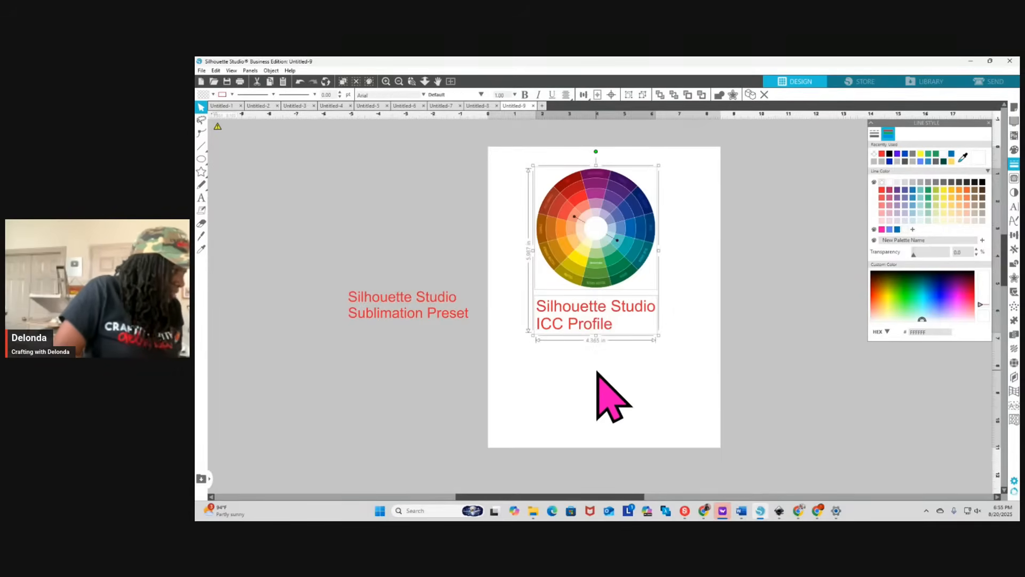
right_click(597, 330)
click(636, 218)
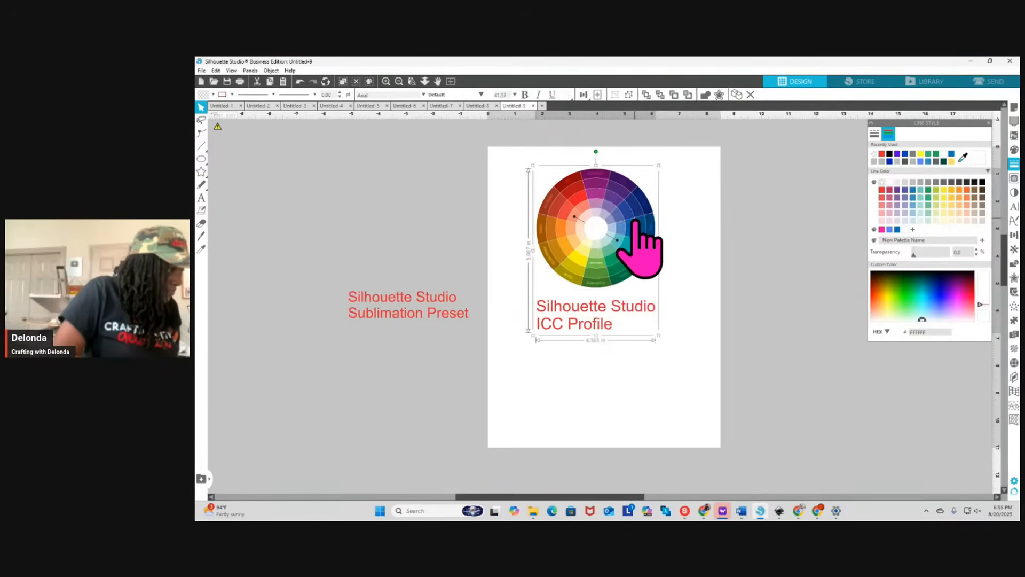
Start printing the ICC Profile color wheel page and open the printing preferences of the EPSON ET-15000 Series
click(202, 70)
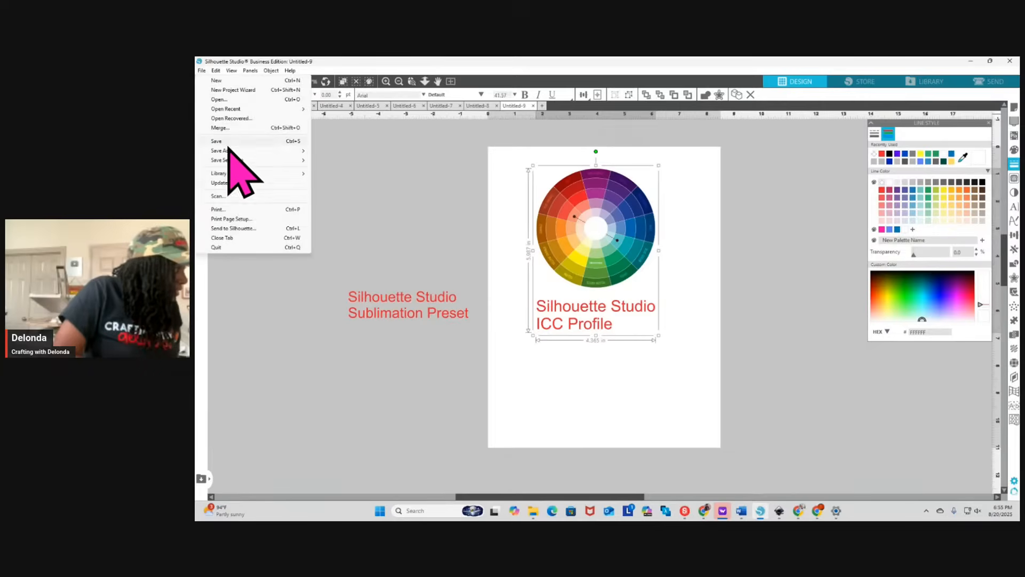
click(232, 209)
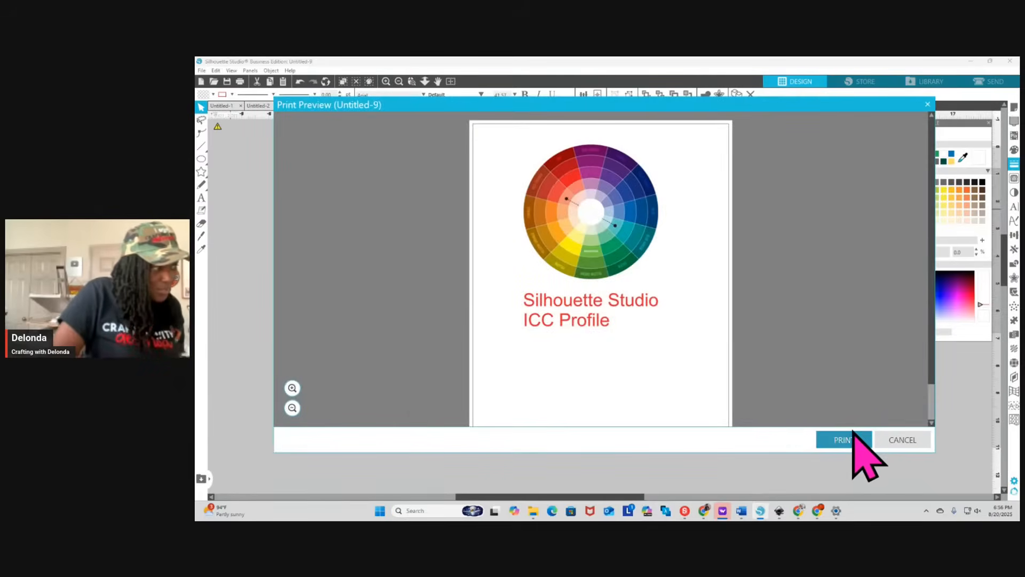
click(853, 432)
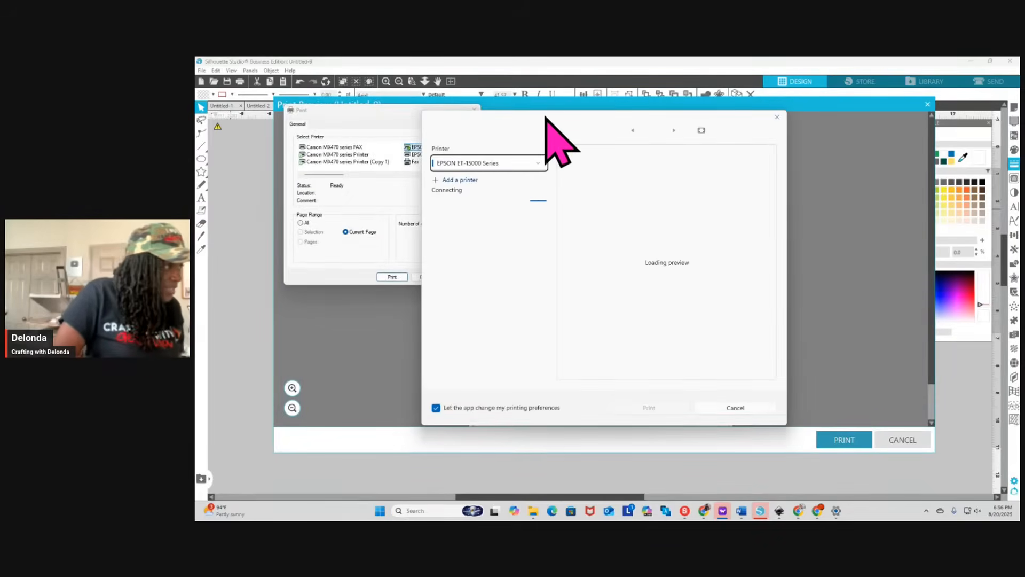
click(443, 185)
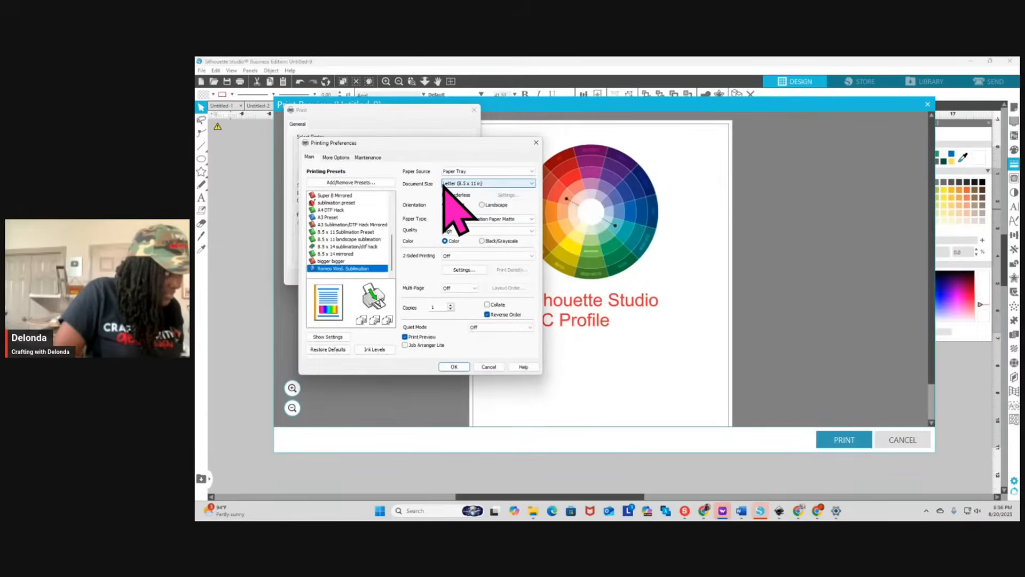
Set the color management mode in the printer's advanced custom color correction to ICM
click(337, 157)
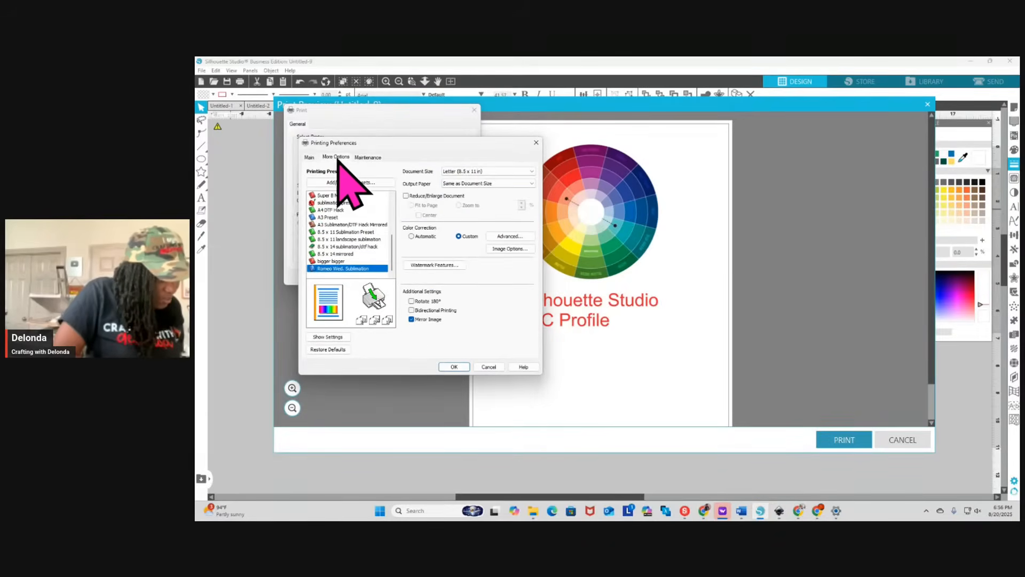
click(511, 236)
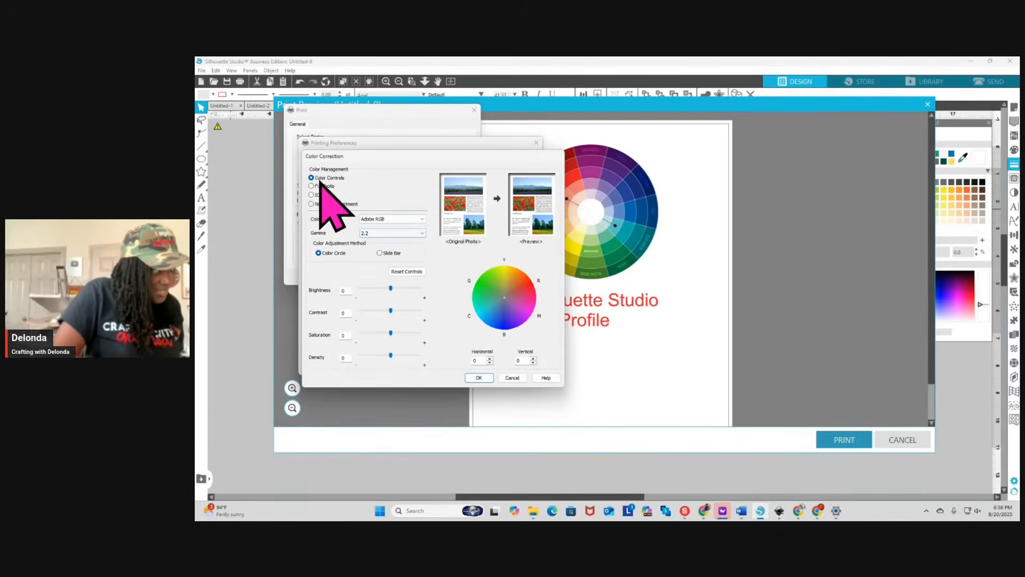
click(312, 195)
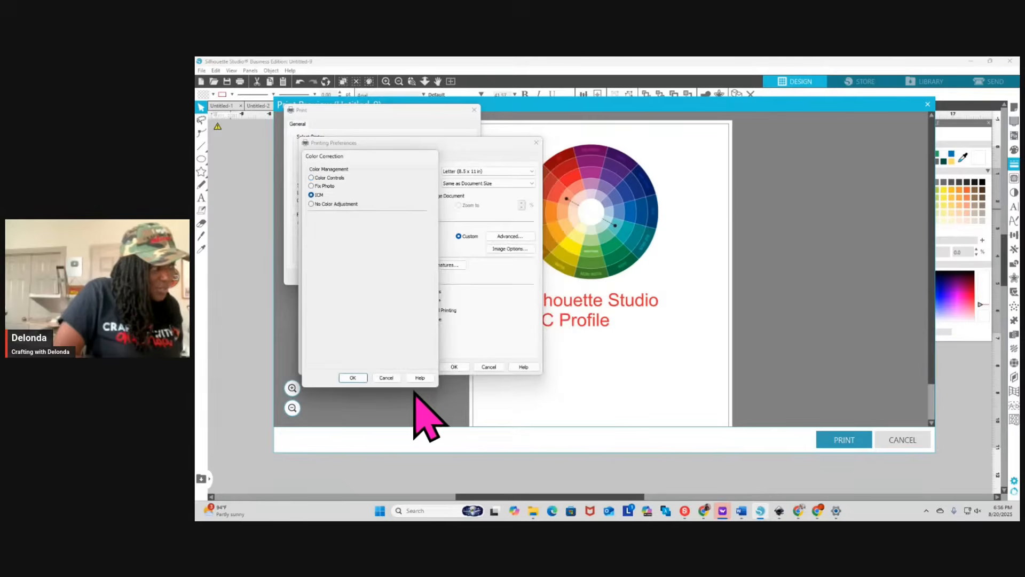
click(354, 377)
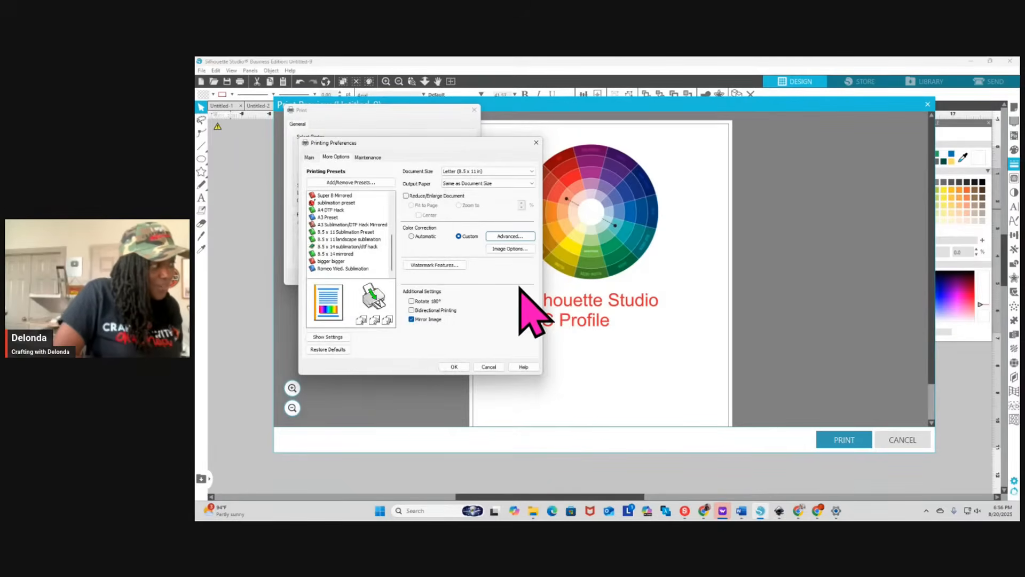
Review the summary of current print settings, accept the preferences and print the ICC Profile color wheel page
click(326, 337)
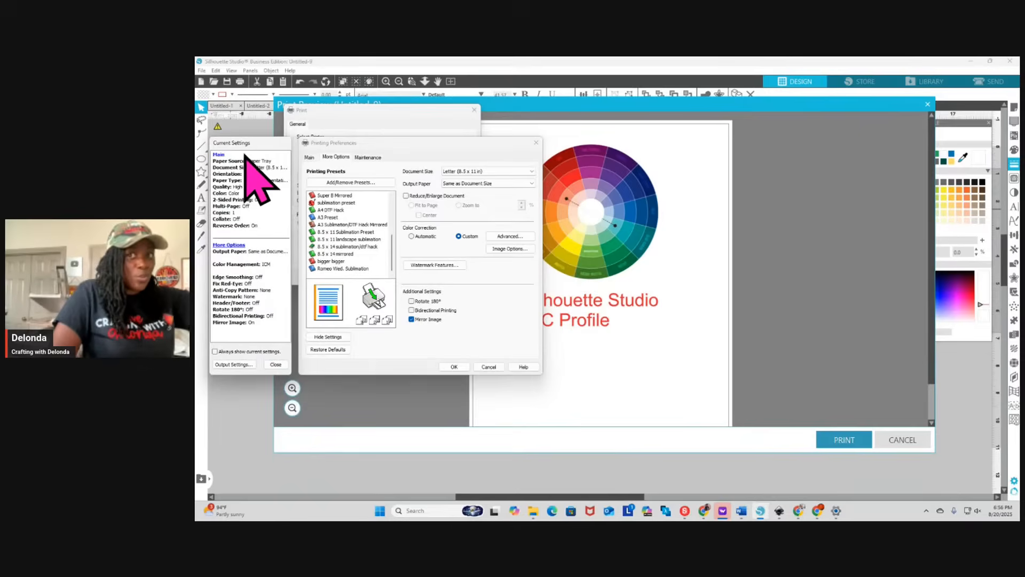
click(275, 364)
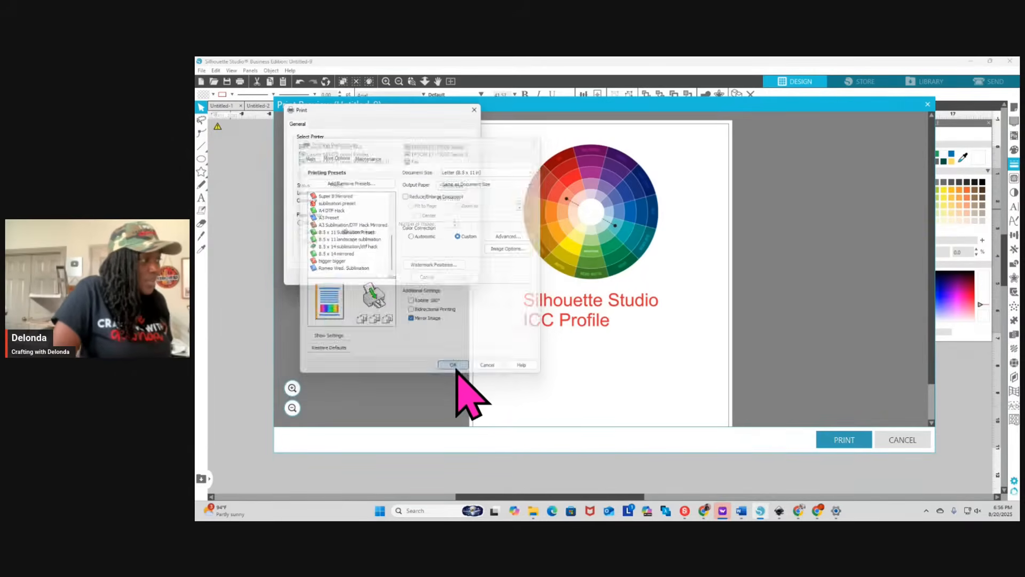
click(455, 367)
click(398, 277)
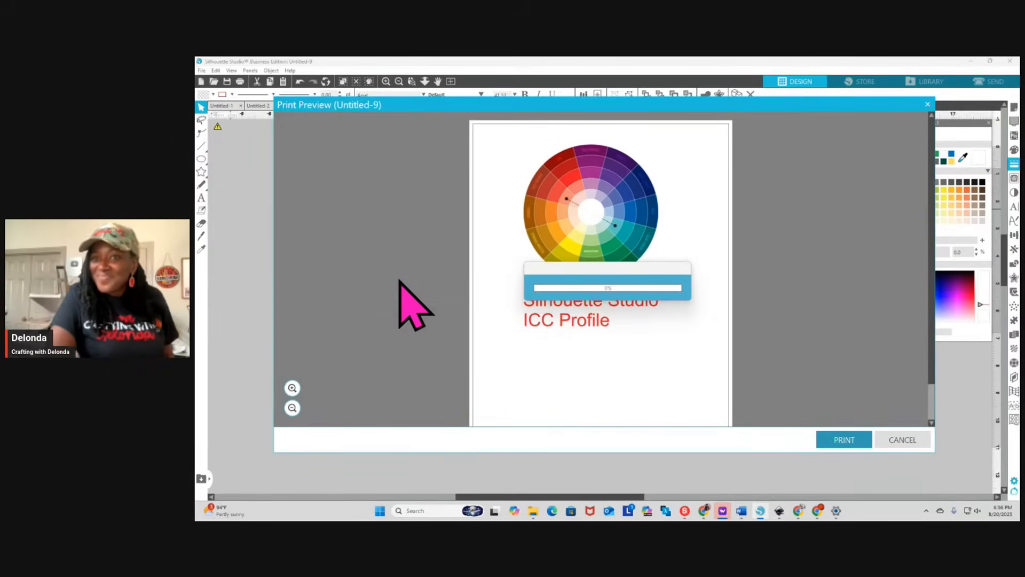